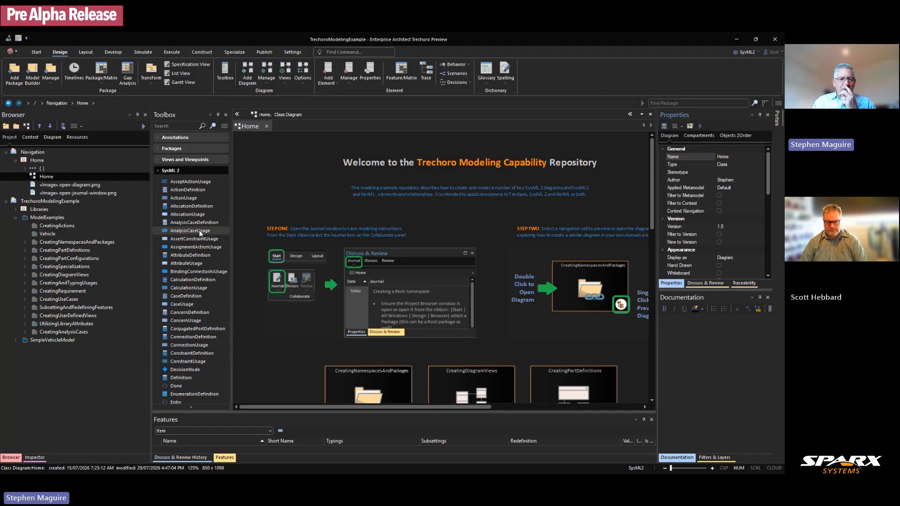
In SimpleVehicleModel's ExampleDiagrams package, expand the Action providePower view and move it above Action flow for providePower (Figure 66.).
left_click(15, 341)
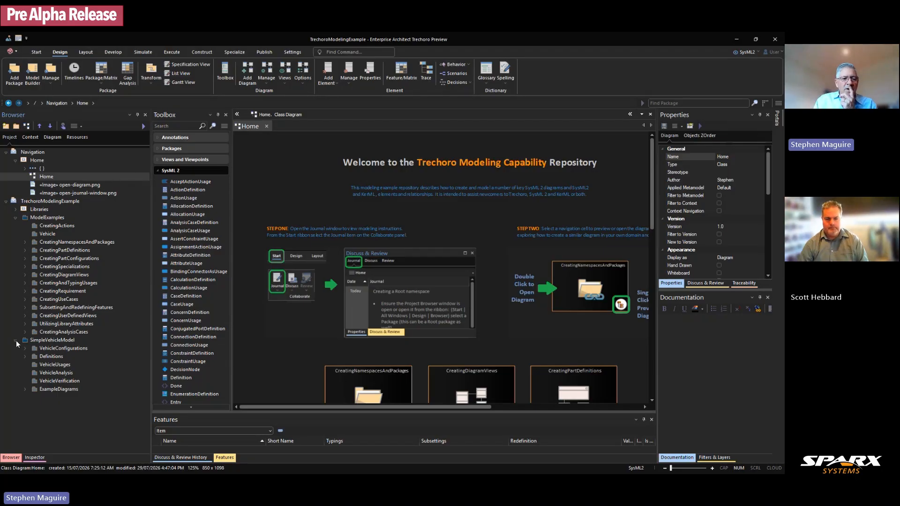
left_click(25, 389)
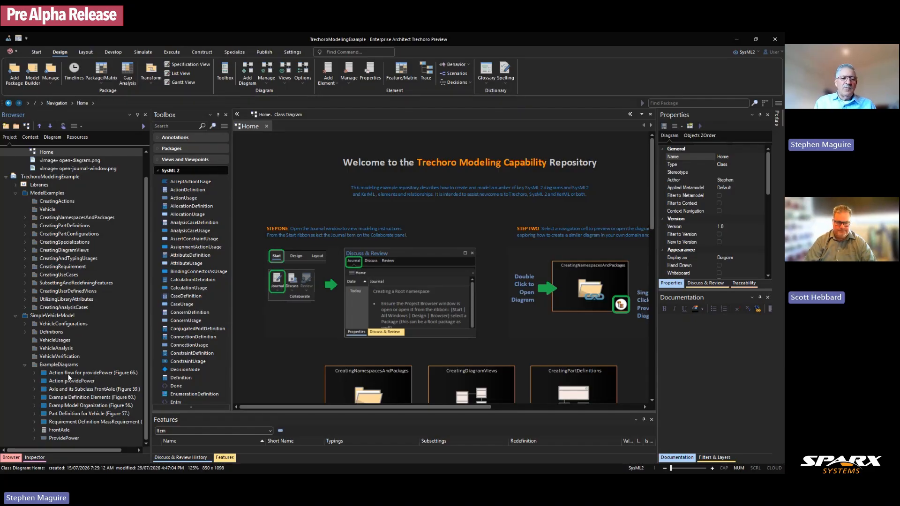
left_click(35, 380)
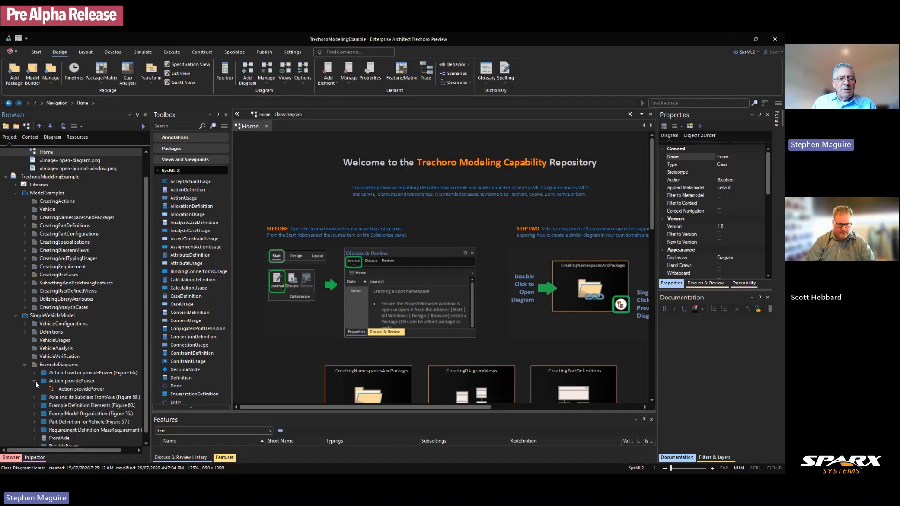
left_click(63, 384)
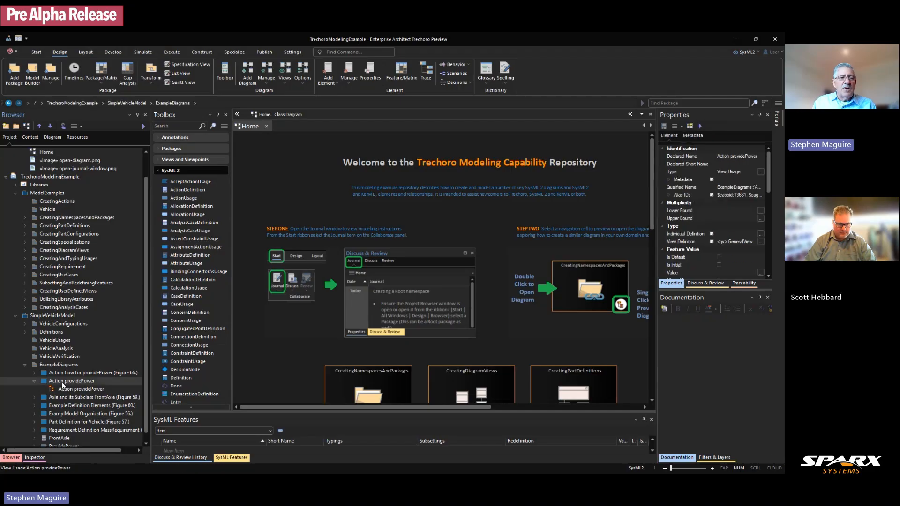
left_click(40, 127)
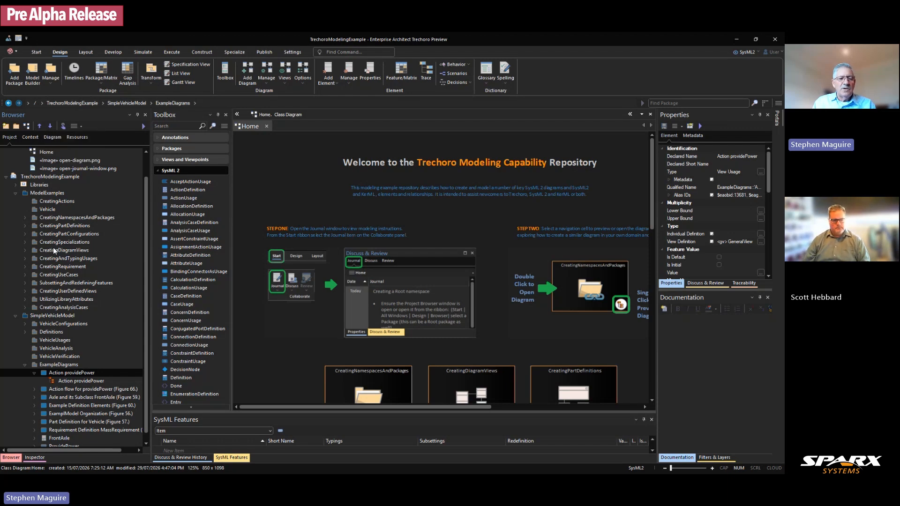
Open the Action providePower diagram and examine the ProvidePower action, its torque action usages and their definitions with parameters.
double_click(68, 381)
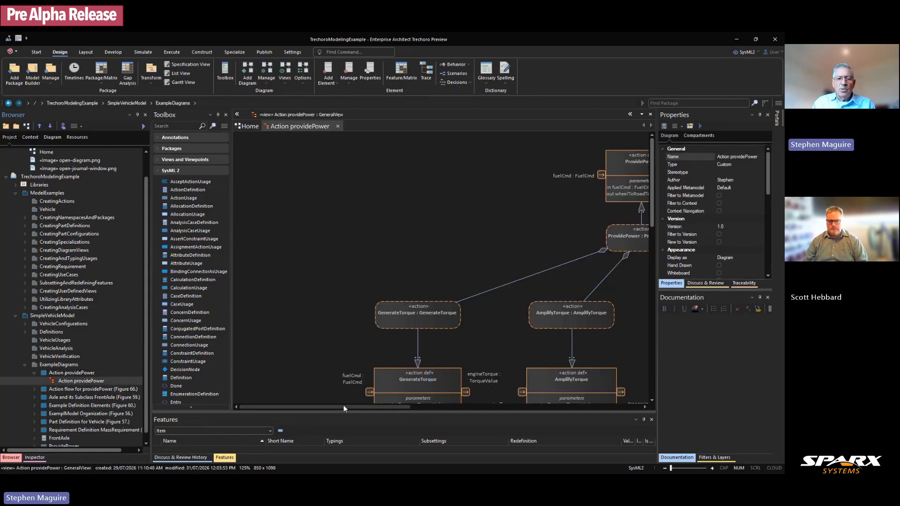
left_click_drag(337, 406, 405, 400)
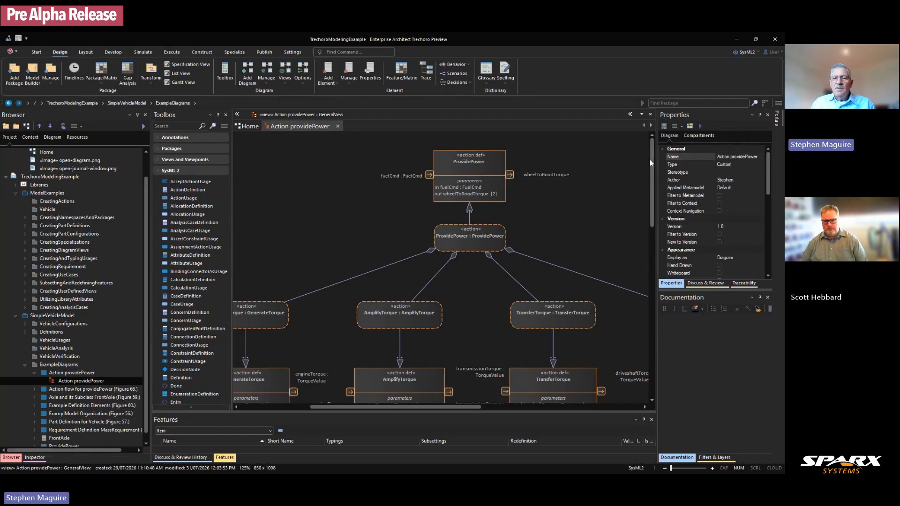
scroll(496, 379, "down", 2)
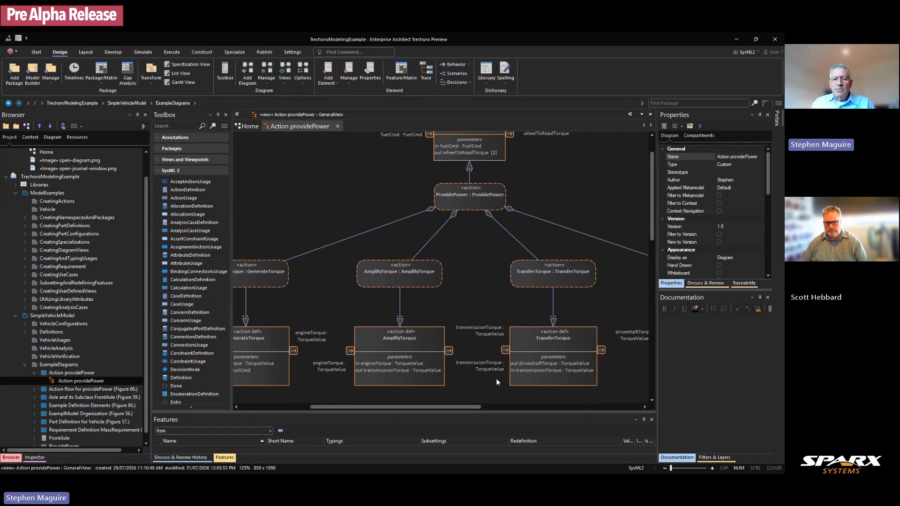
left_click_drag(462, 406, 430, 408)
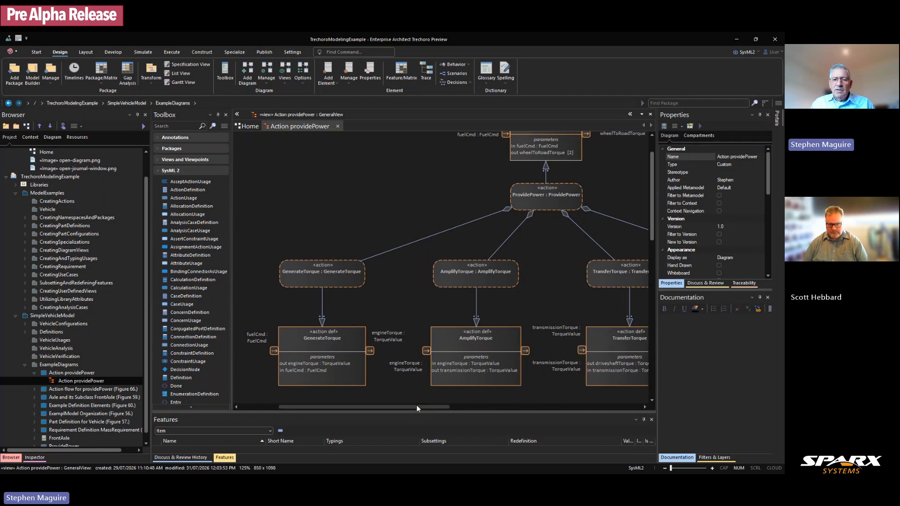
left_click_drag(417, 406, 506, 406)
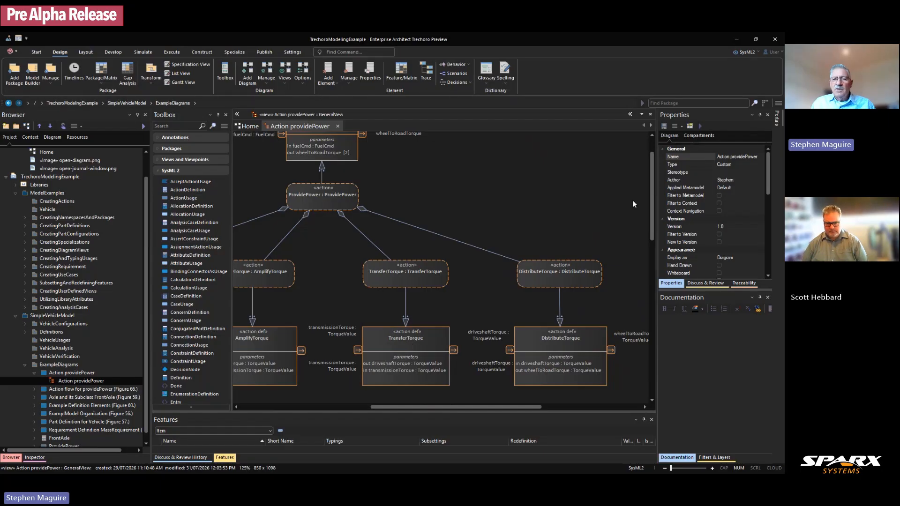
scroll(652, 201, "up", 3)
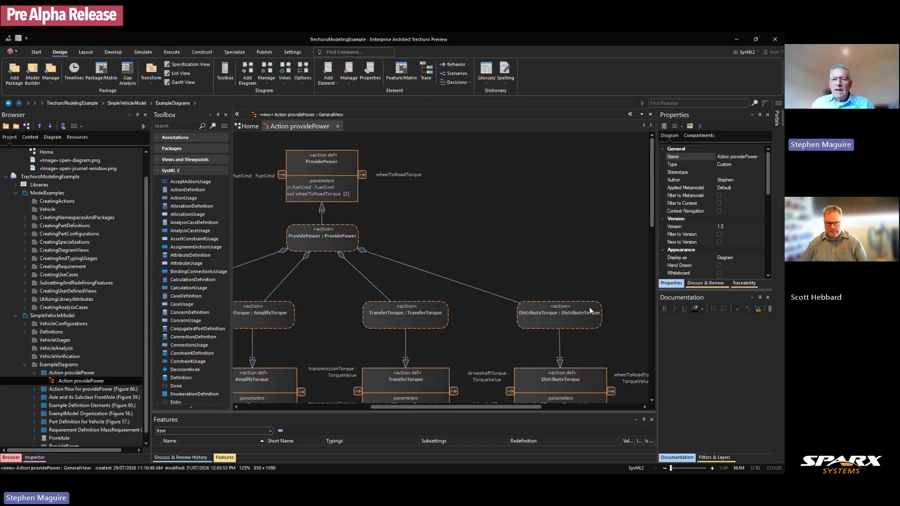
scroll(654, 218, "down", 3)
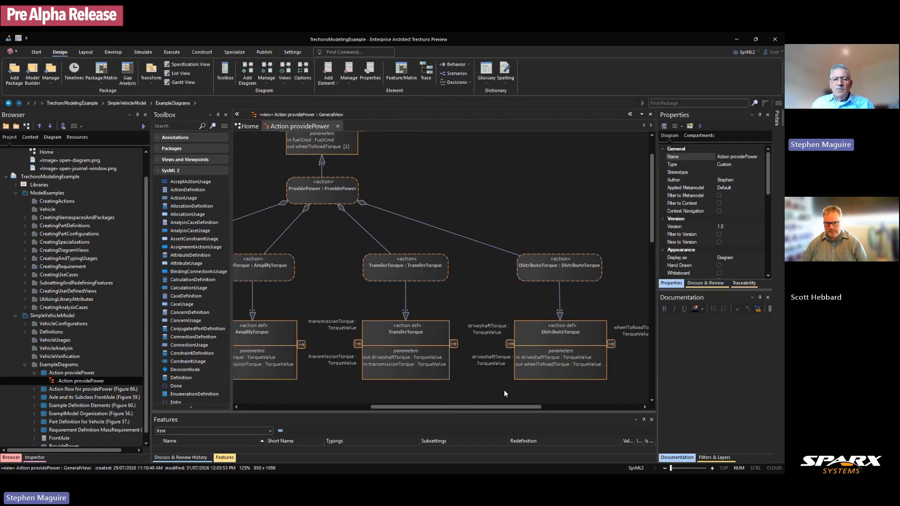
left_click_drag(493, 406, 453, 407)
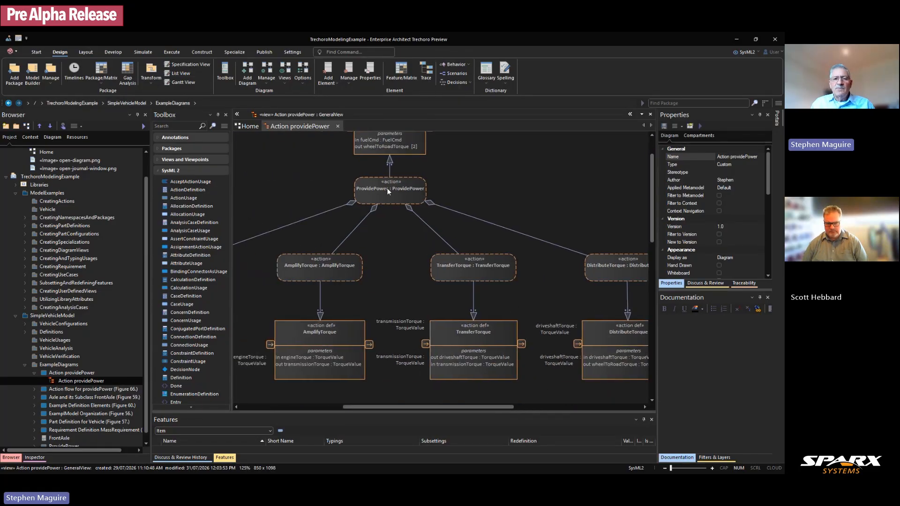
Inspect the properties of the ProvidePower usage, its action definition, the connector to GenerateTorque and the AmplifyTorque usage, widening the properties area slightly.
left_click(384, 190)
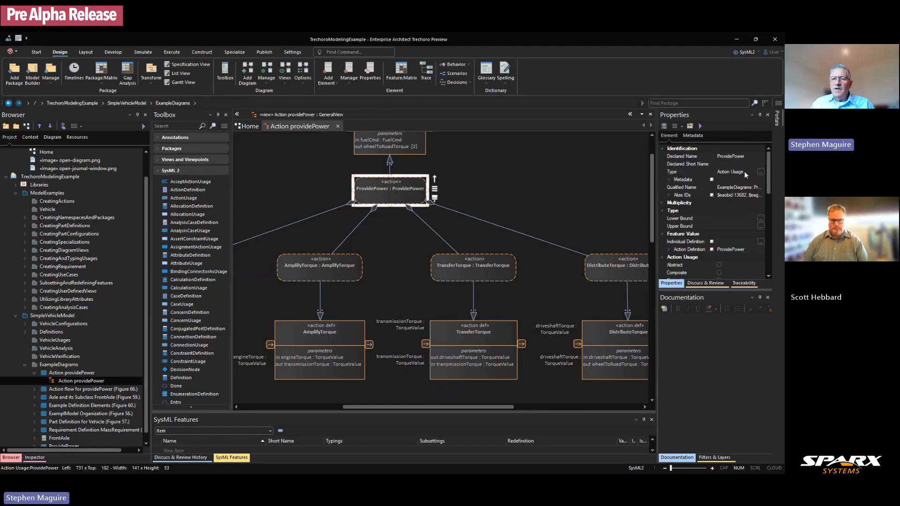
left_click(407, 146)
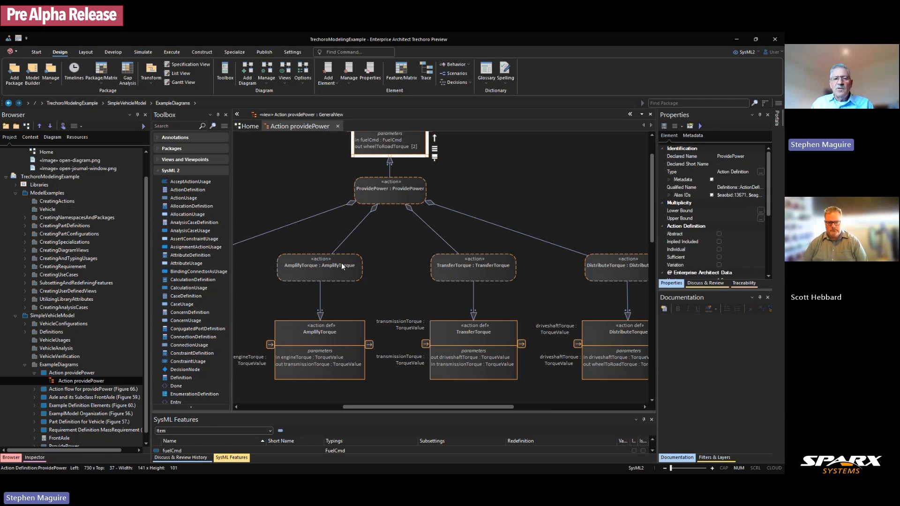
left_click(339, 208)
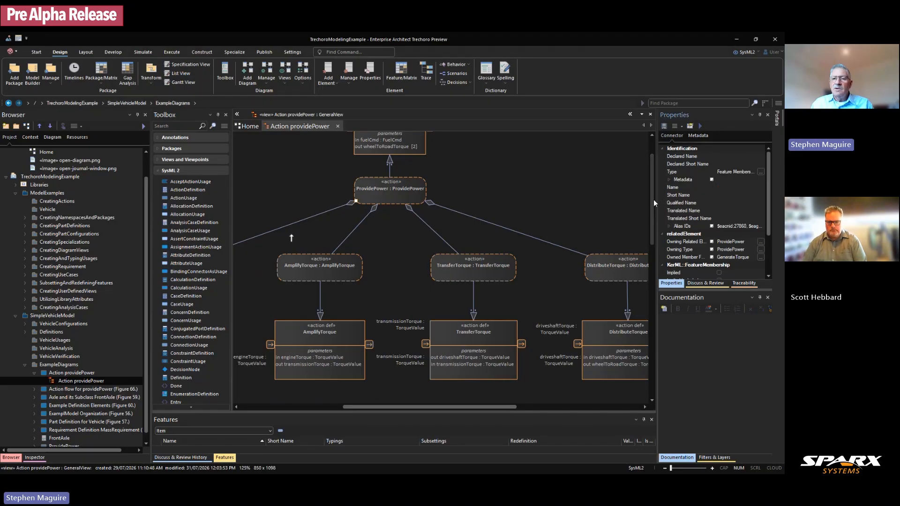
left_click_drag(657, 201, 646, 201)
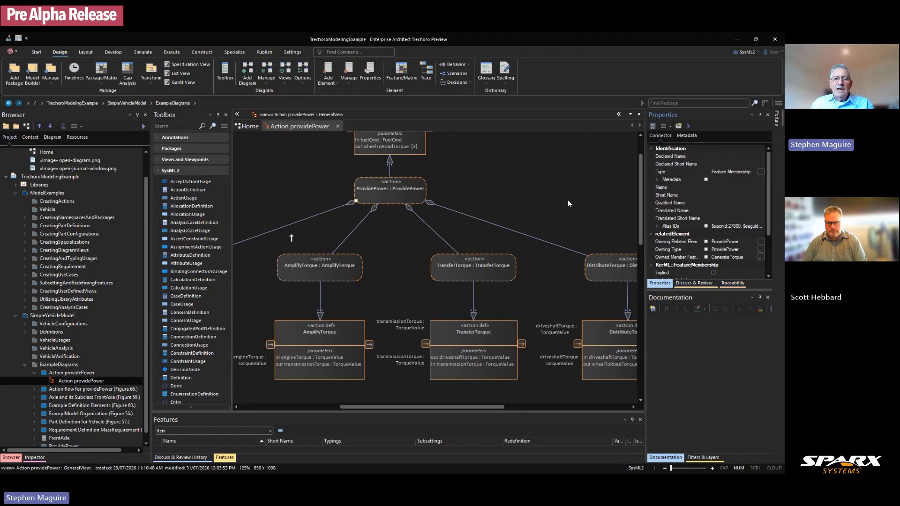
left_click(360, 260)
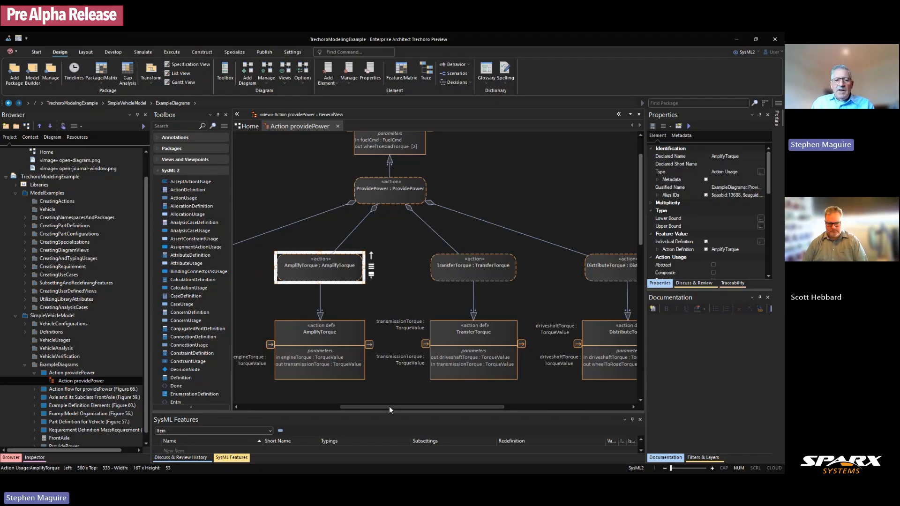
Inspect the properties of the fuelCmd and wheelToRoadTorque parameters on the ProvidePower action definition.
left_click_drag(389, 406, 323, 406)
left_click_drag(640, 203, 645, 189)
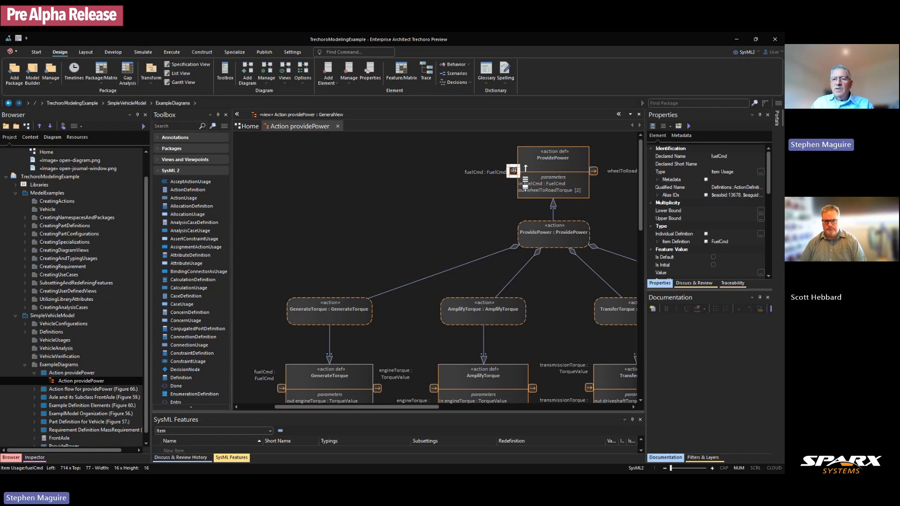
left_click(594, 172)
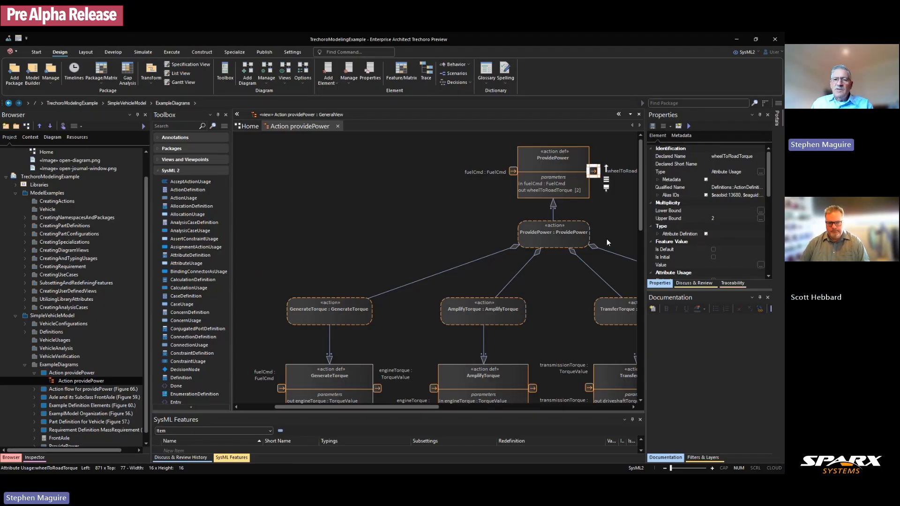
Inspect the connectors typing GenerateTorque and ProvidePower by their definitions, and the membership connector between the two usages.
left_click_drag(639, 219, 638, 239)
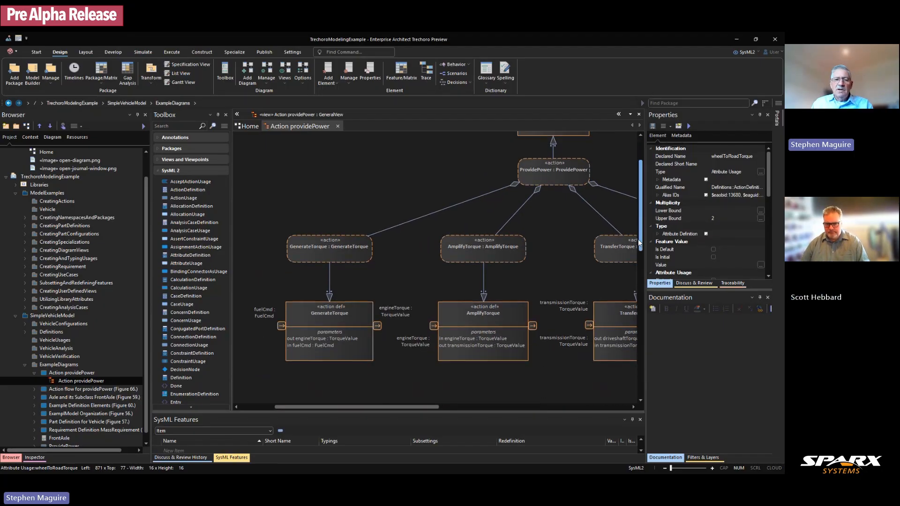
left_click(330, 278)
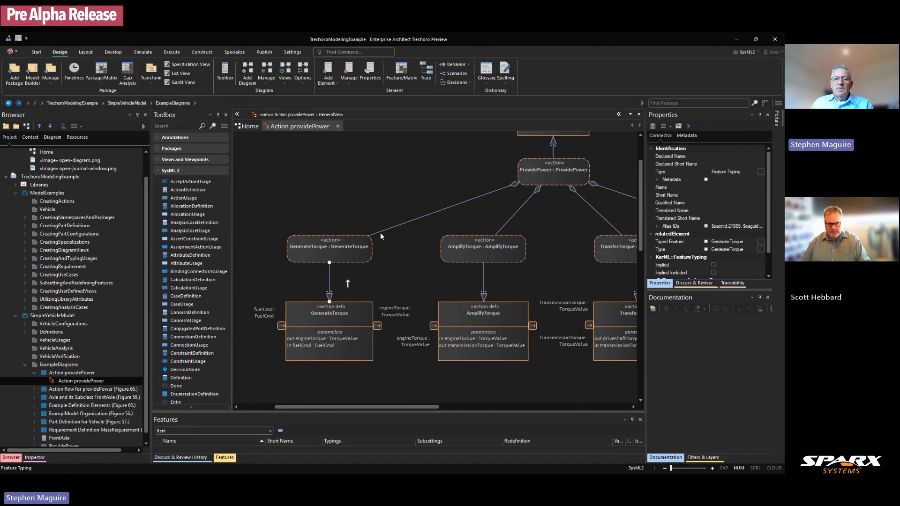
left_click_drag(640, 176, 640, 167)
left_click(553, 178)
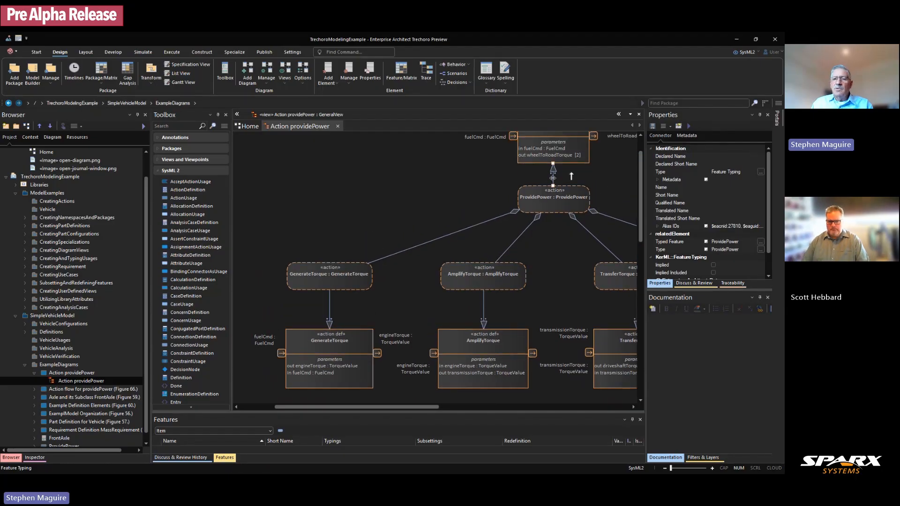
left_click(467, 225)
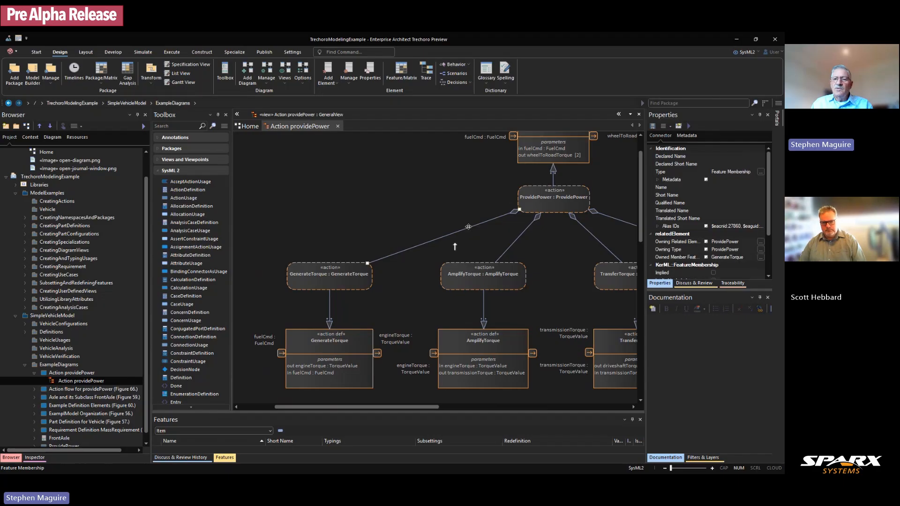
left_click(554, 178)
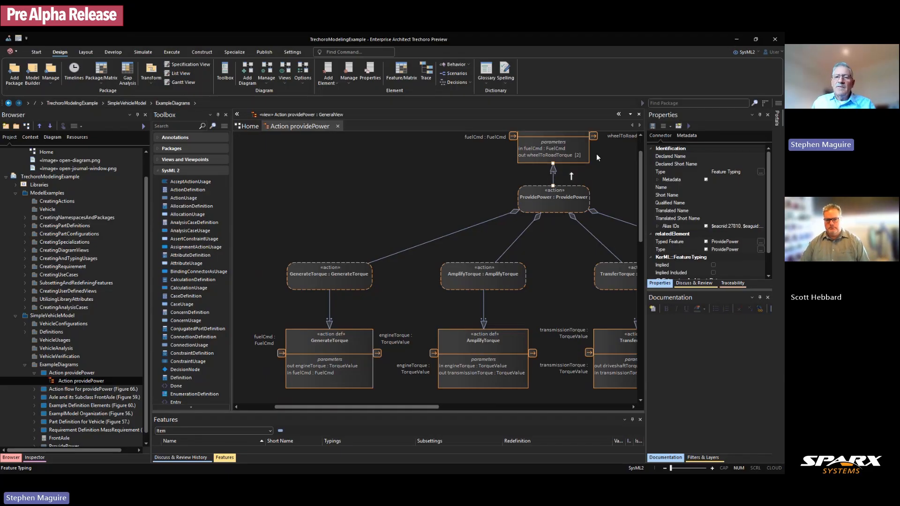
left_click_drag(640, 177, 642, 171)
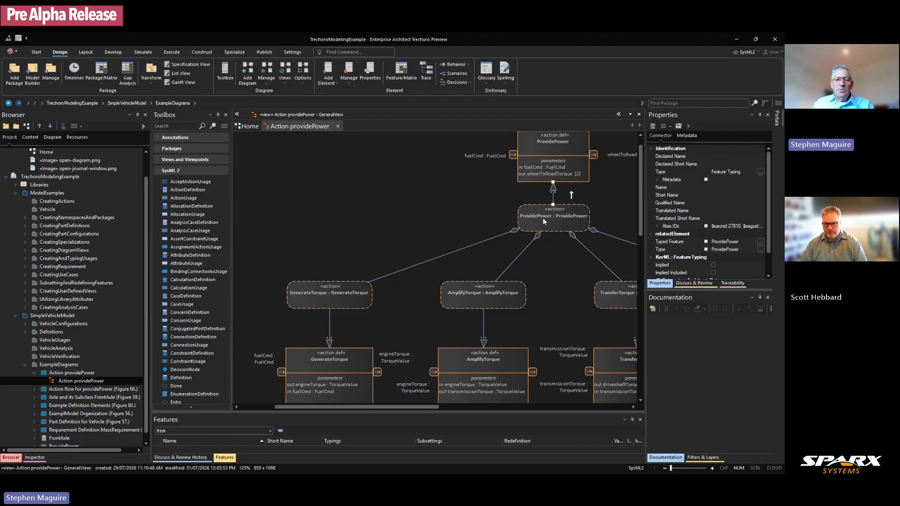
mouse_move(411, 407)
left_mouse_down()
mouse_move(497, 409)
mouse_move(401, 401)
left_mouse_up()
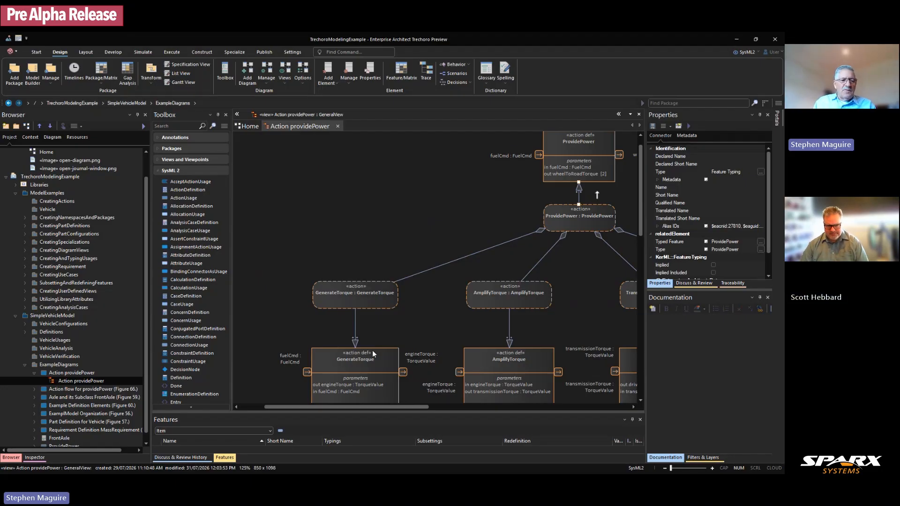
Open the Action flow for providePower (Figure 66.) diagram, follow its flow from fuelCmd to wheelToRoadTorque, and return to the Action providePower diagram.
left_click(34, 389)
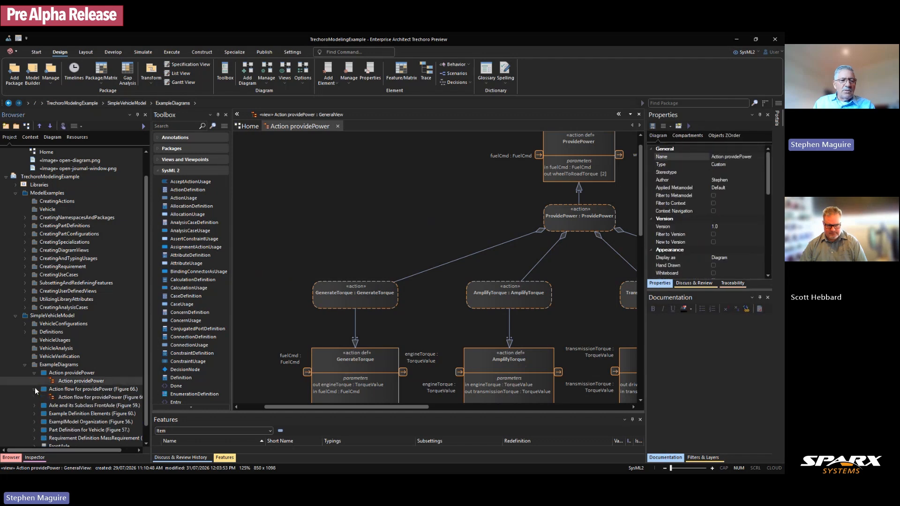
double_click(74, 398)
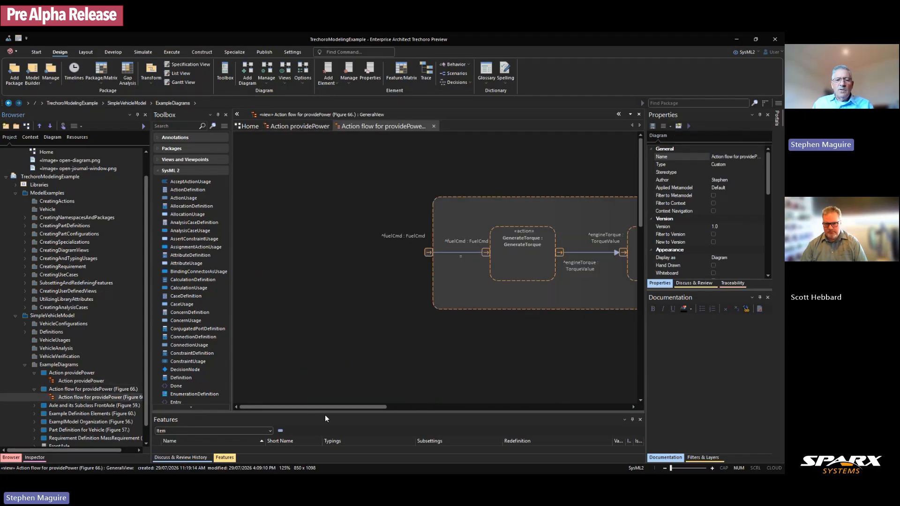
left_click_drag(326, 407, 355, 413)
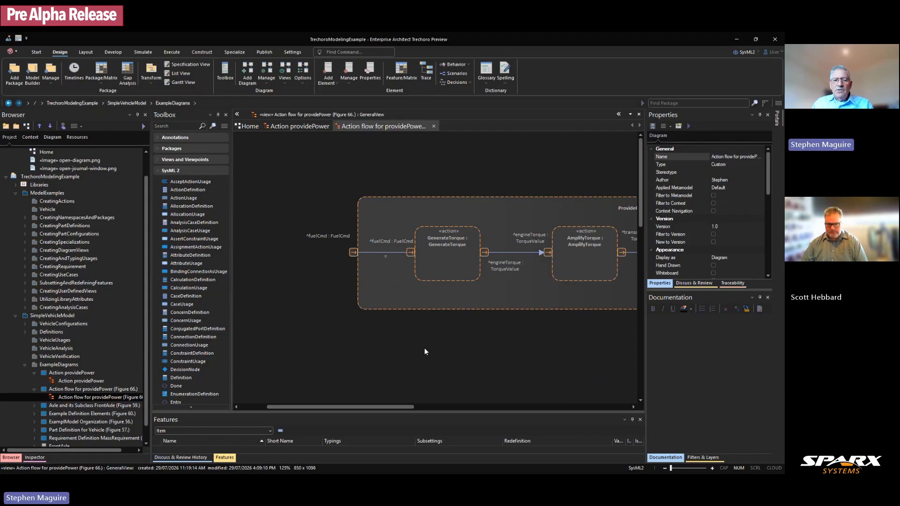
left_click_drag(400, 406, 546, 407)
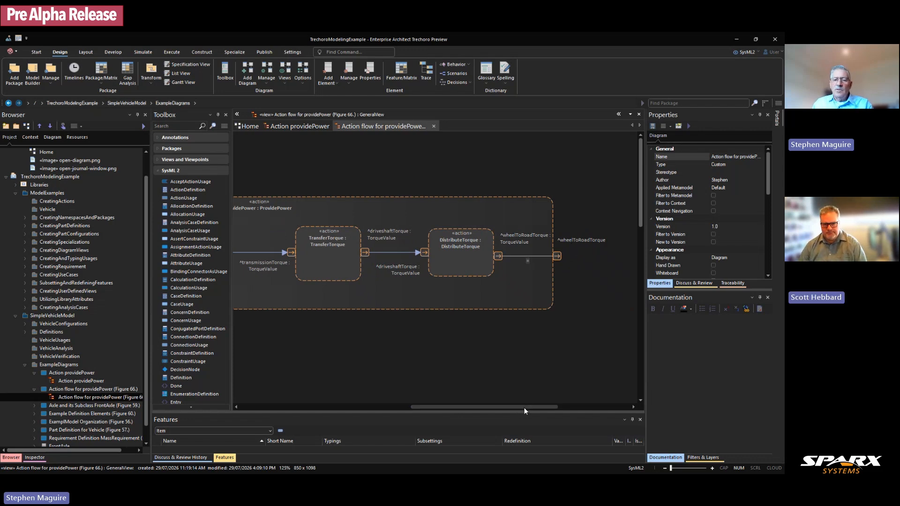
left_click_drag(524, 407, 409, 404)
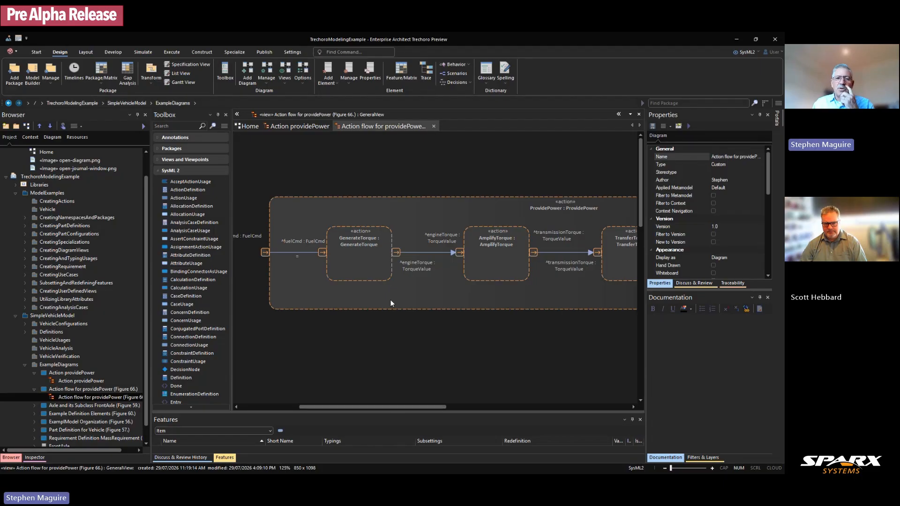
left_click(434, 127)
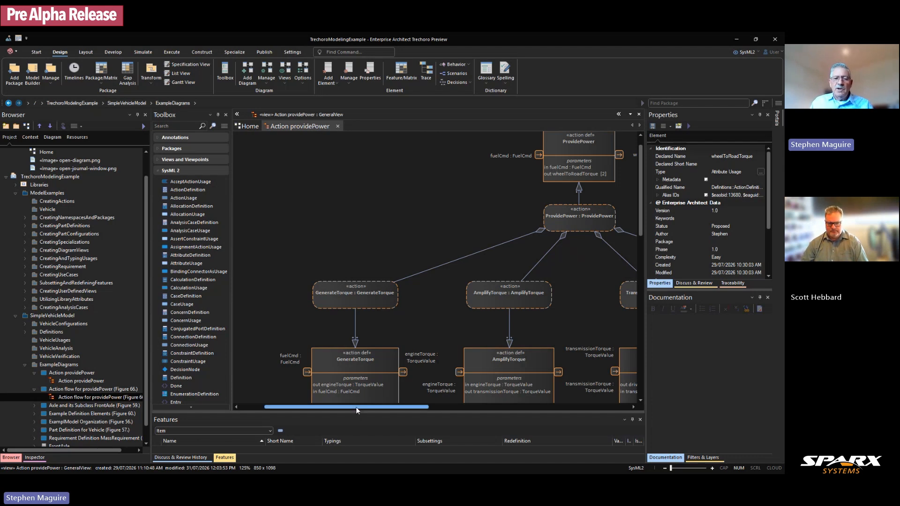
left_click_drag(356, 407, 381, 409)
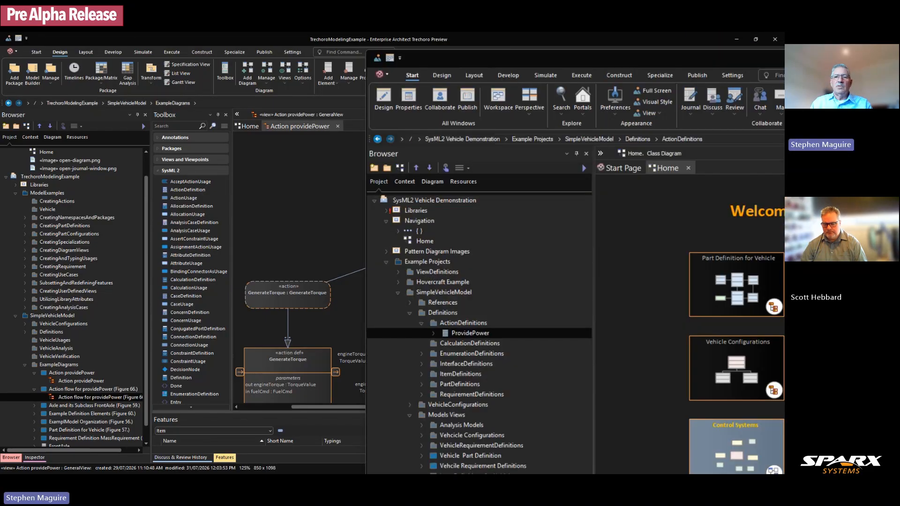
Maximize the SysML2 Vehicle Demo window and narrow the properties area to give the Home diagram more width.
left_click_drag(783, 70, 783, 42)
left_click(620, 40)
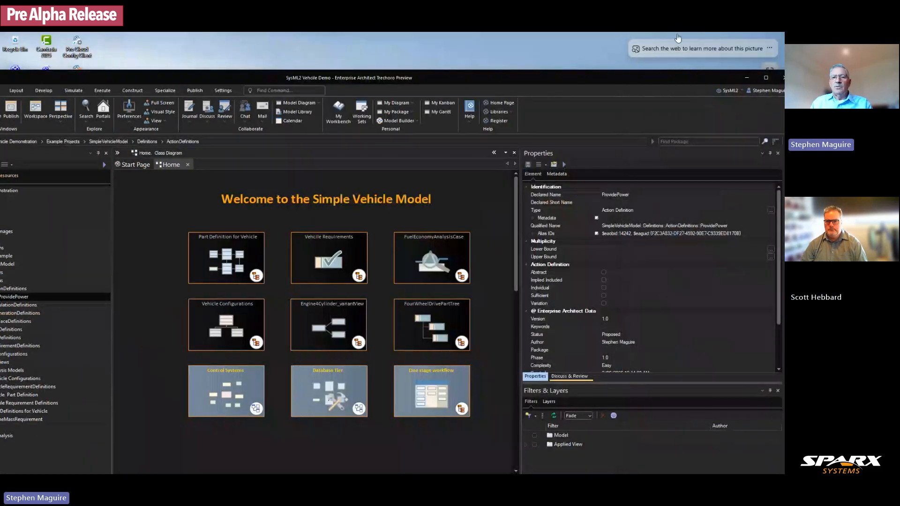
double_click(453, 80)
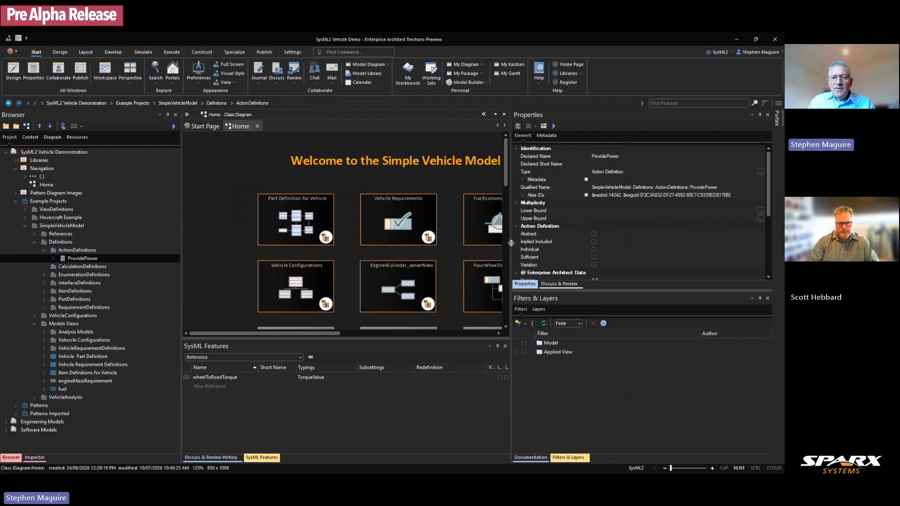
left_click_drag(511, 254, 591, 254)
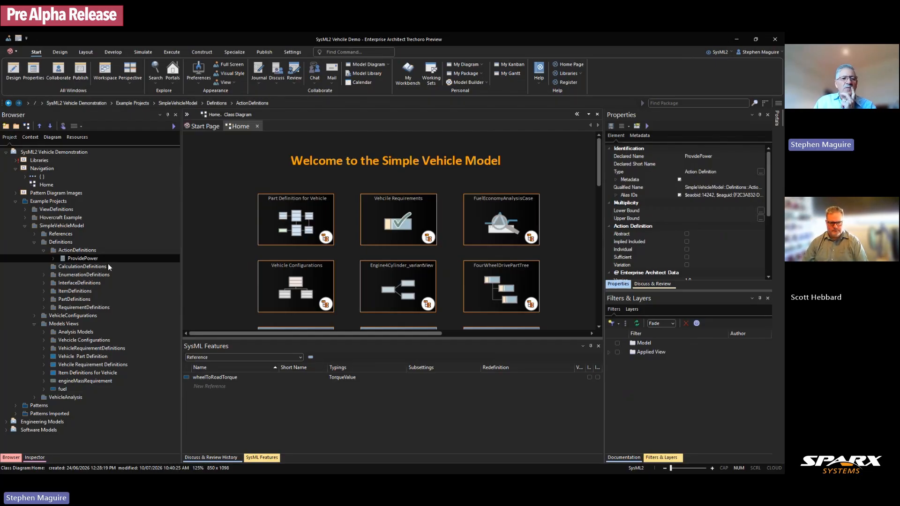
Select the ActionDefinitions package, show the toolbox beside the Home diagram and reduce the height of the SysML Features area.
left_click(82, 252)
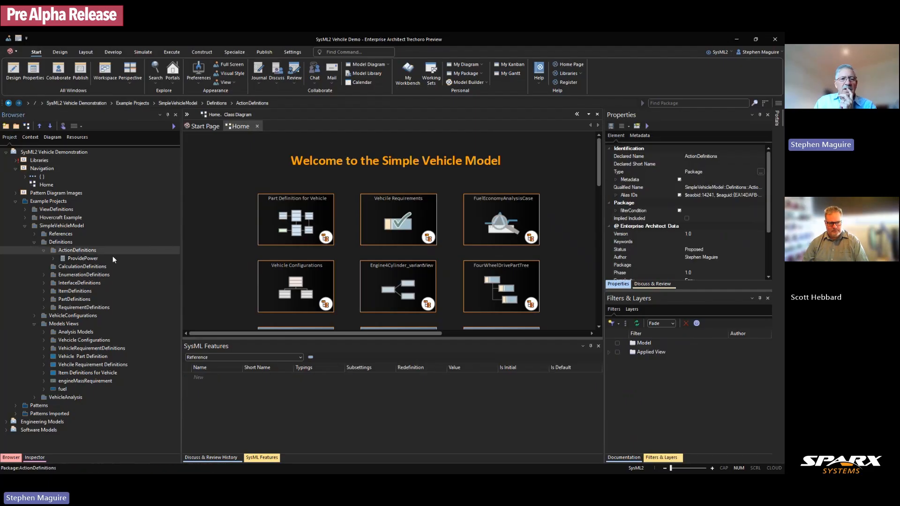
left_click(188, 116)
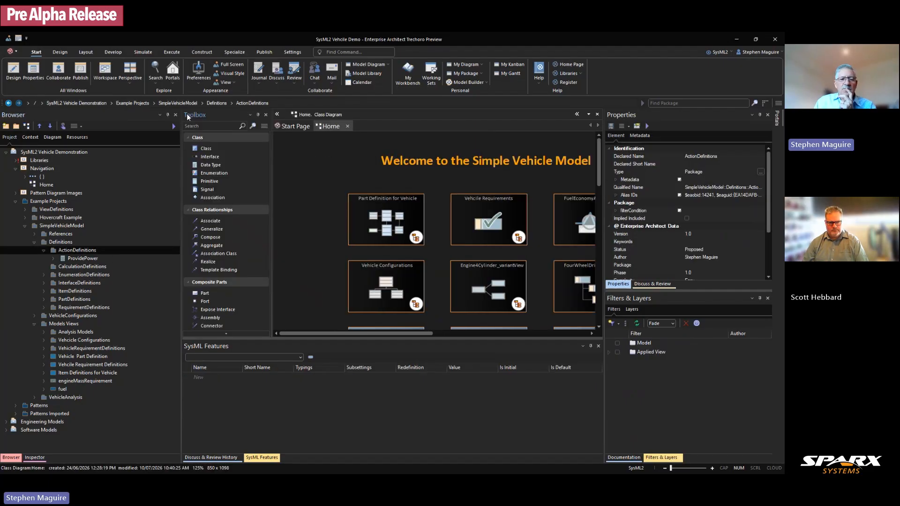
left_click_drag(367, 345, 370, 363)
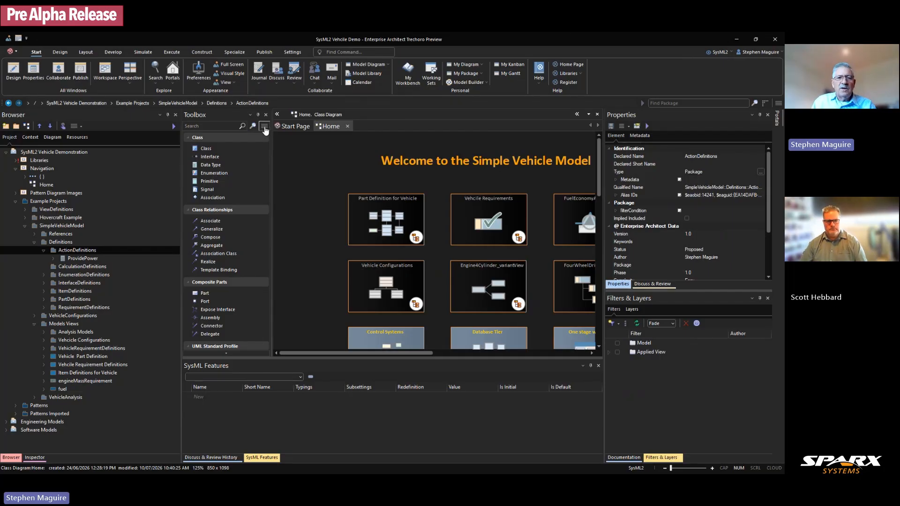
Switch the toolbox to the SysML 2 element set and filter it by "action".
left_click(265, 126)
left_click(285, 158)
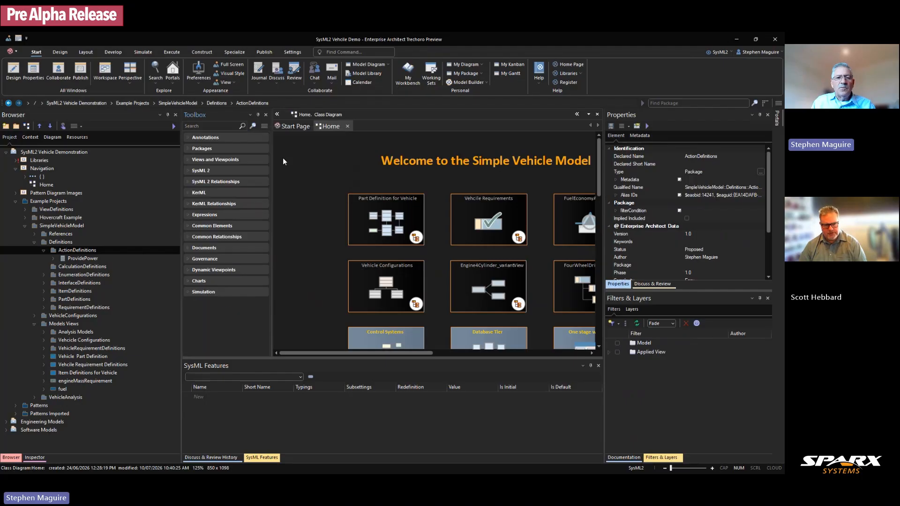
left_click(191, 171)
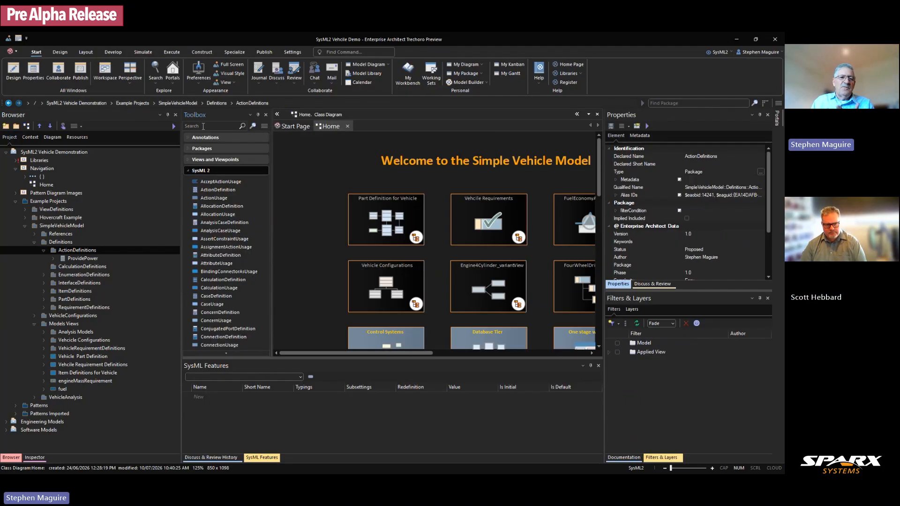
left_click(202, 126)
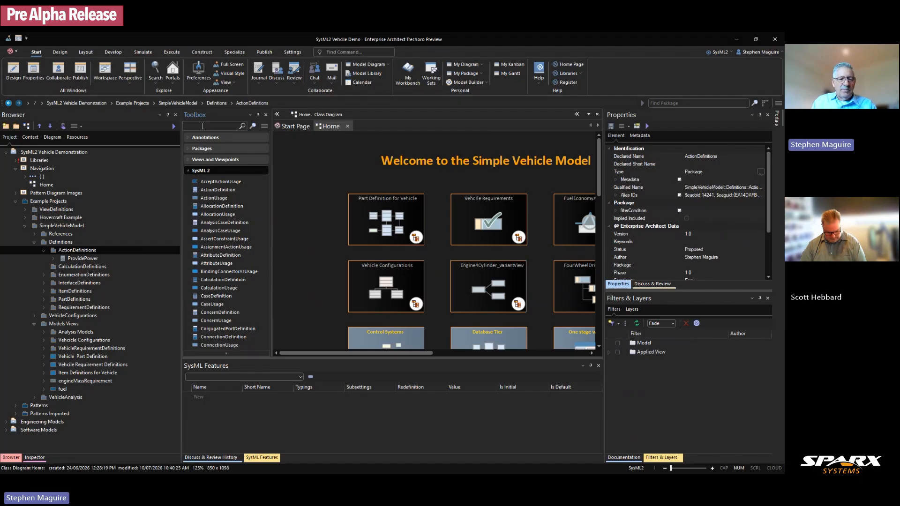
type("action")
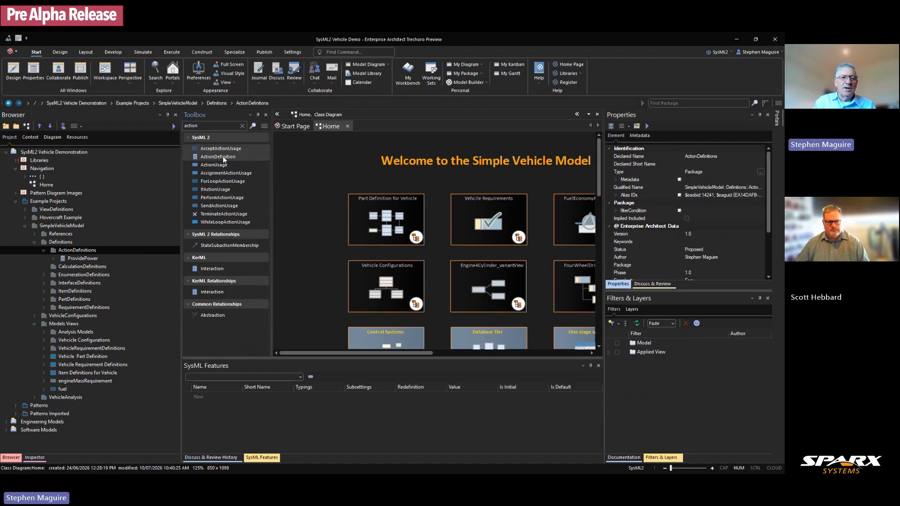
Try twice to add an ActionDefinition element straight into the ActionDefinitions package in the project tree.
left_click_drag(222, 158, 74, 253)
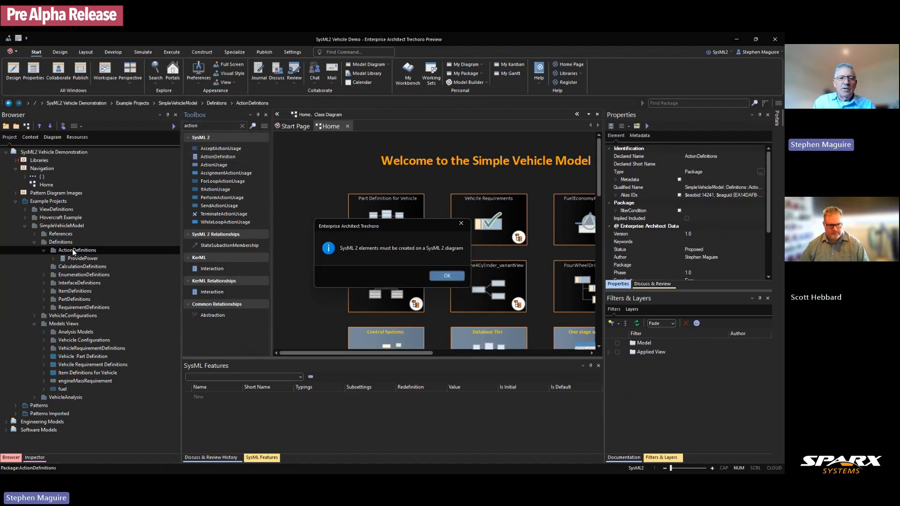
left_click(446, 279)
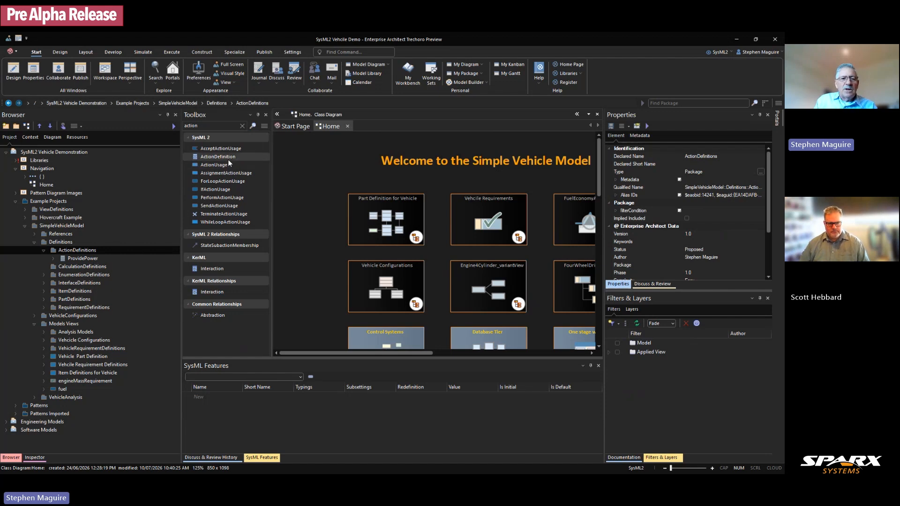
left_click_drag(230, 159, 70, 253)
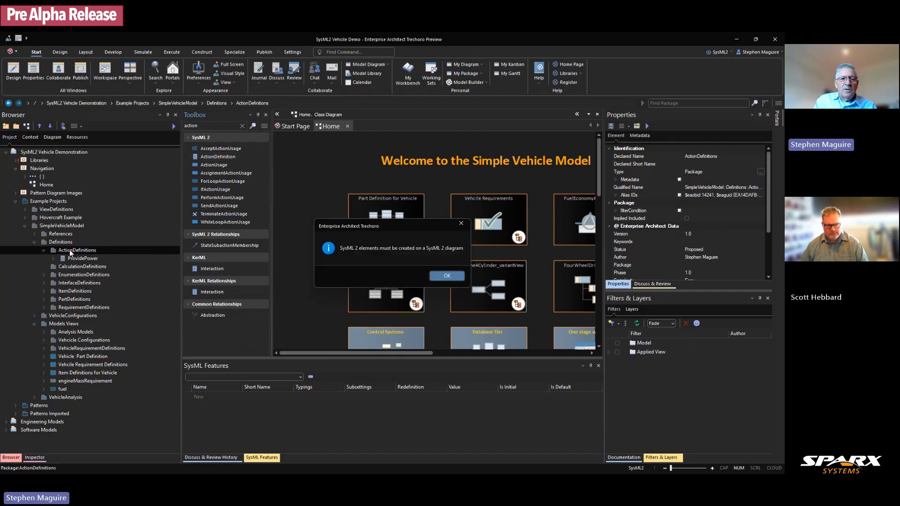
left_click(447, 276)
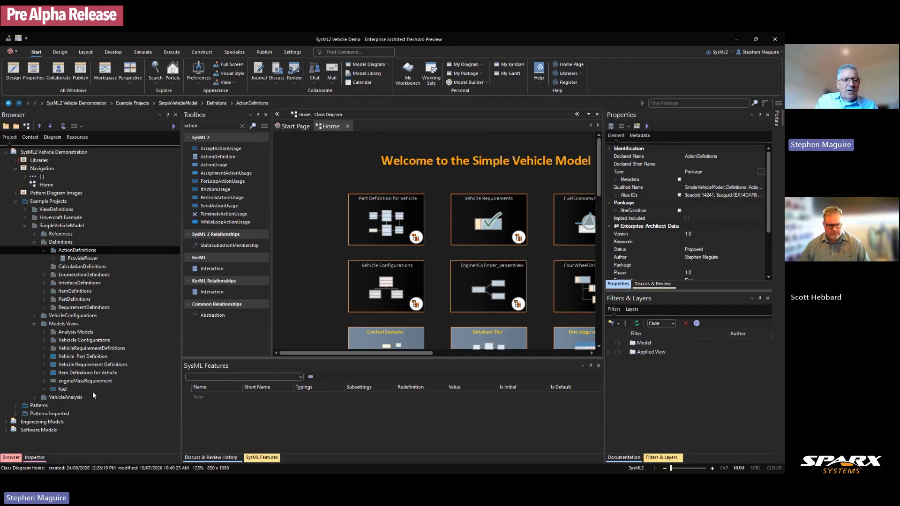
Create a diagram named ActionProvidePower in the Models Views package, based on the GeneralView standard view definition.
left_click(66, 326)
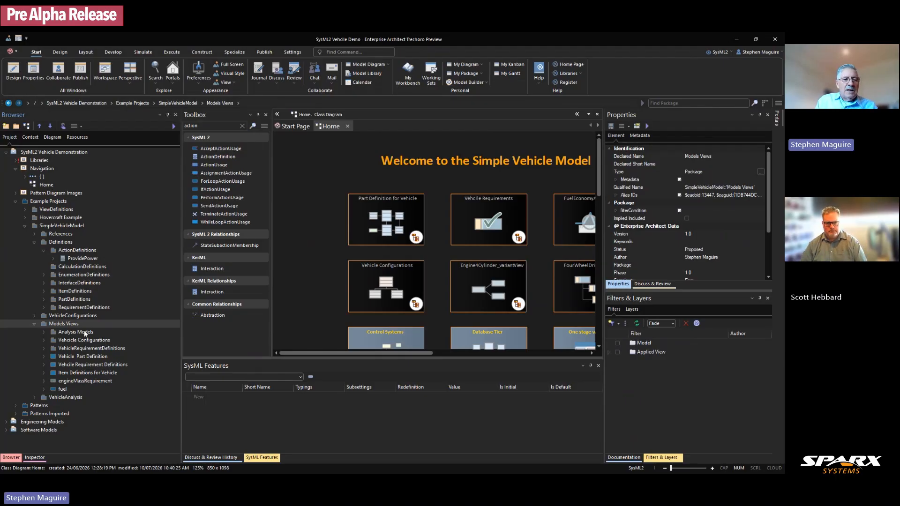
left_click(27, 127)
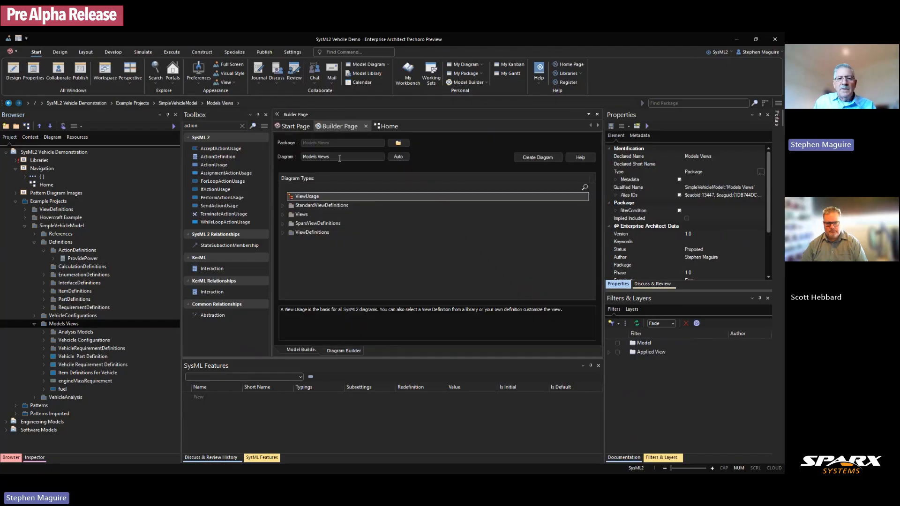
left_click_drag(340, 159, 297, 158)
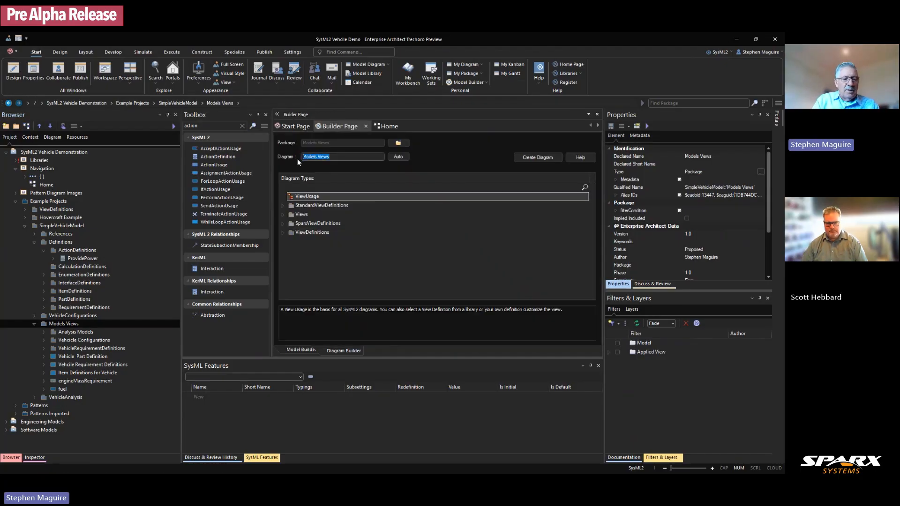
type("Action")
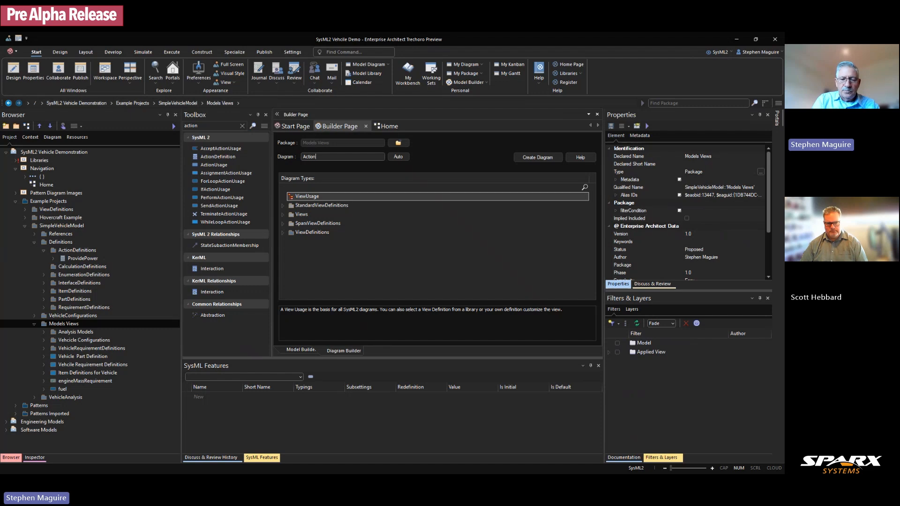
type("Provide")
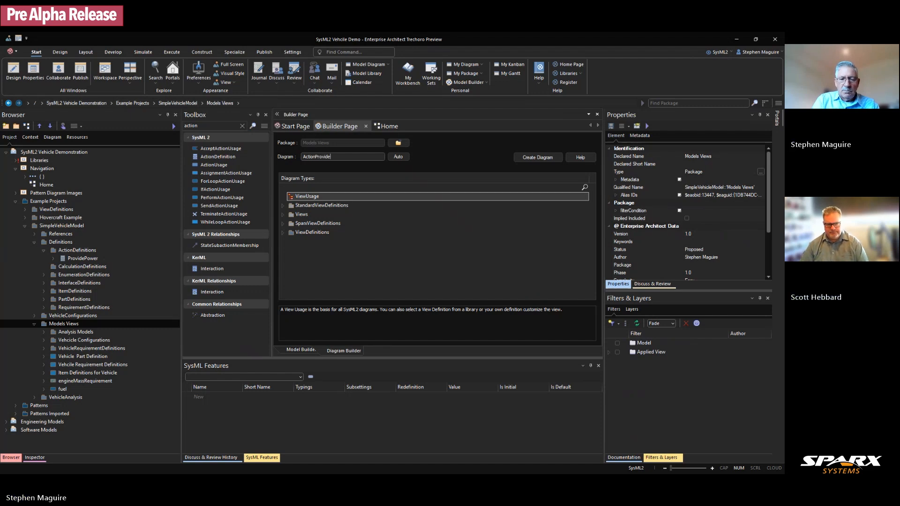
type("Power")
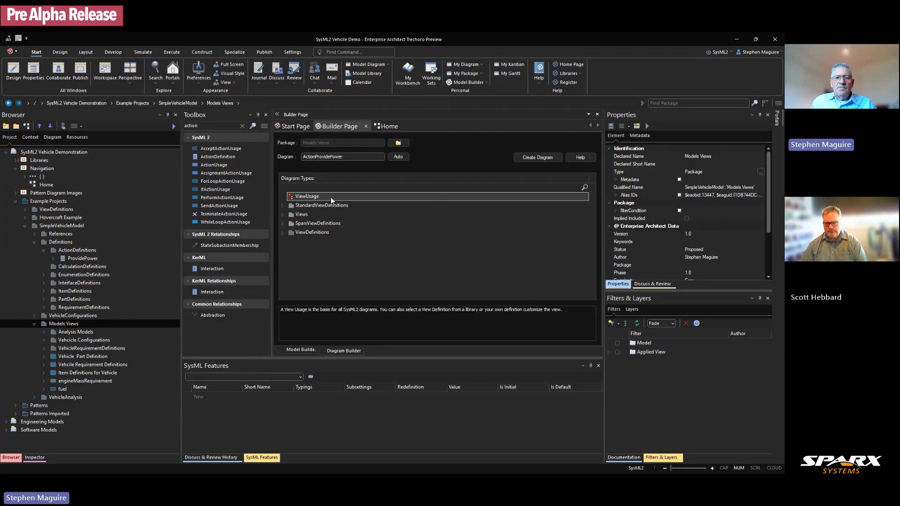
left_click(283, 205)
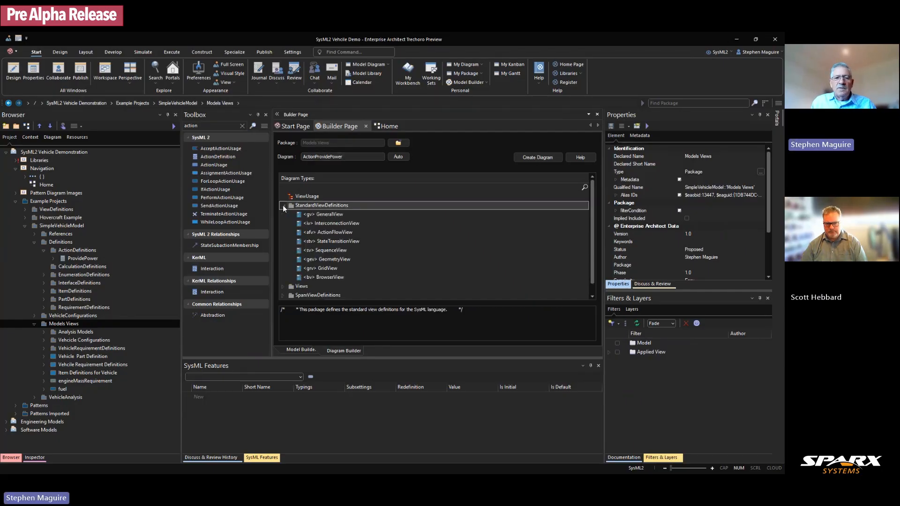
left_click(325, 215)
left_click(538, 158)
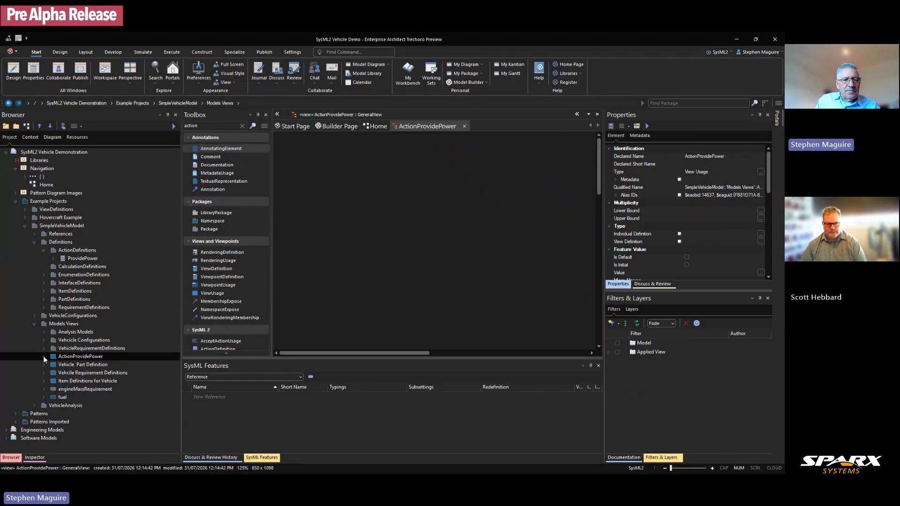
Expand the ActionProvidePower view usage in the project tree and select the diagram it contains.
left_click(61, 356)
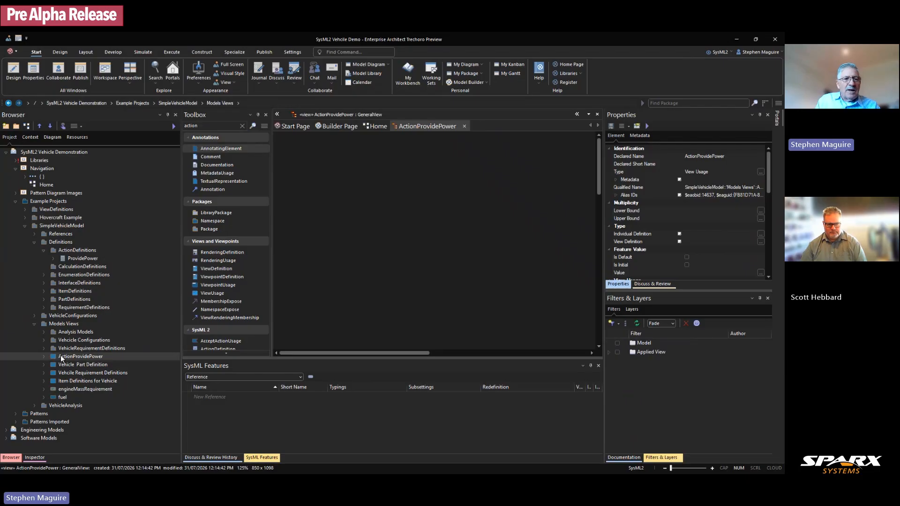
left_click(40, 125)
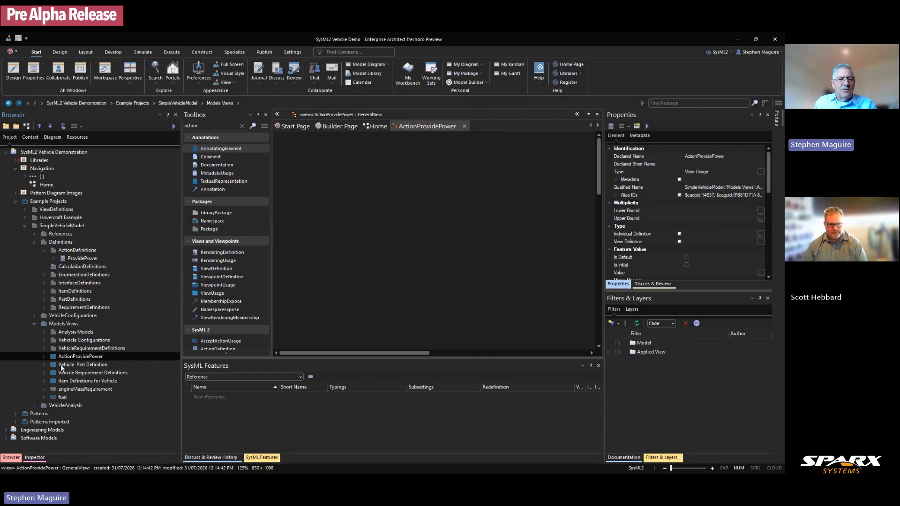
left_click(43, 357)
left_click(74, 365)
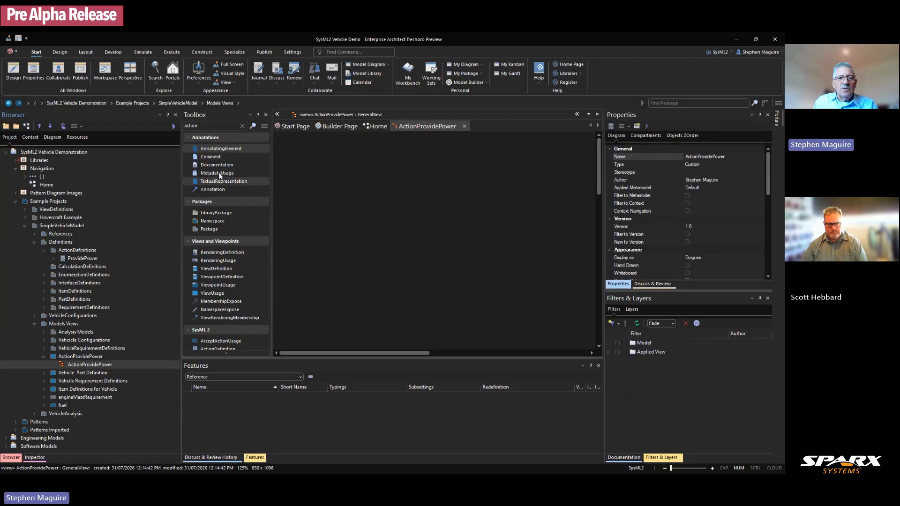
Reapply the toolbox filter "action" for the ActionProvidePower diagram.
left_click(206, 125)
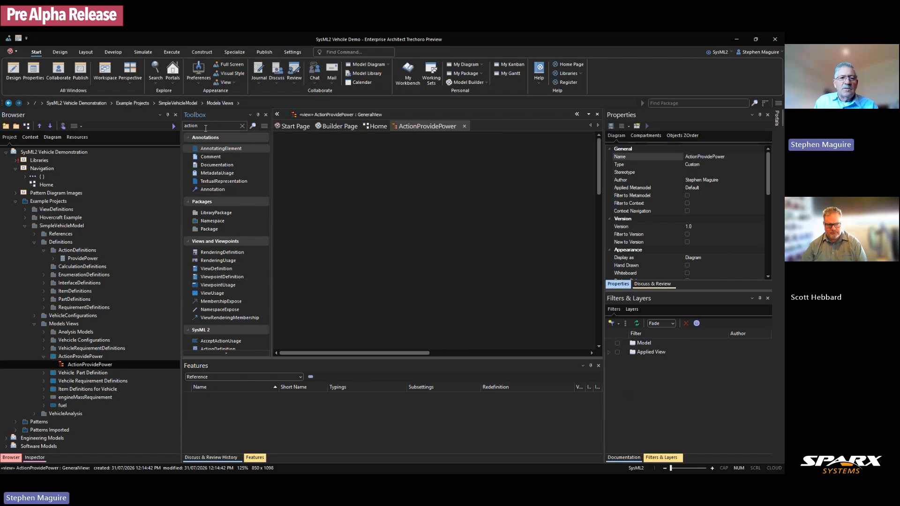
key("BackSpace")
key("BackSpace")
key("BackSpace")
key("BackSpace")
key("BackSpace")
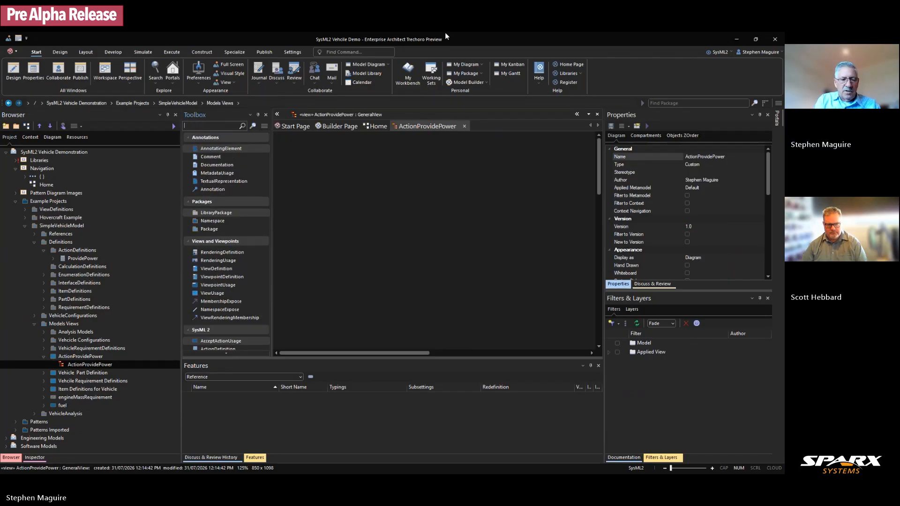
type("ction")
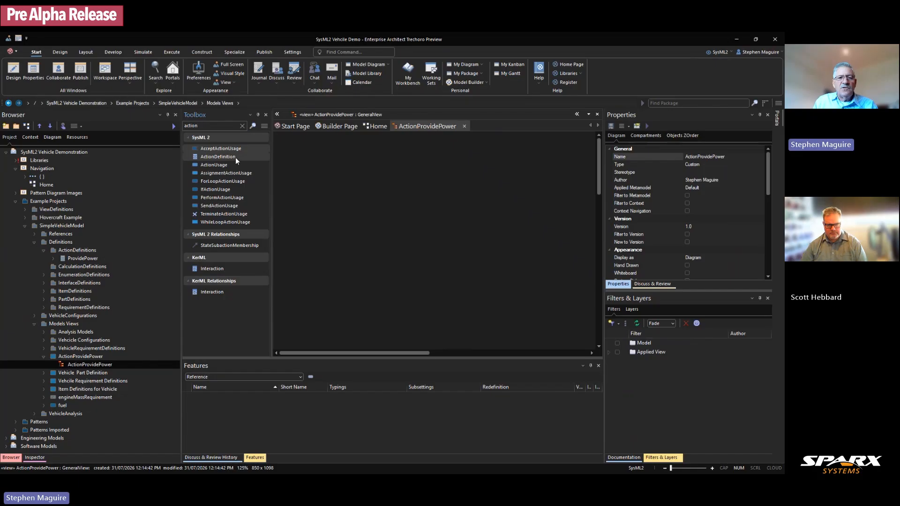
Add an action definition named GenerateTorque near the diagram's upper left corner and shift it slightly to the right.
left_click_drag(237, 157, 303, 166)
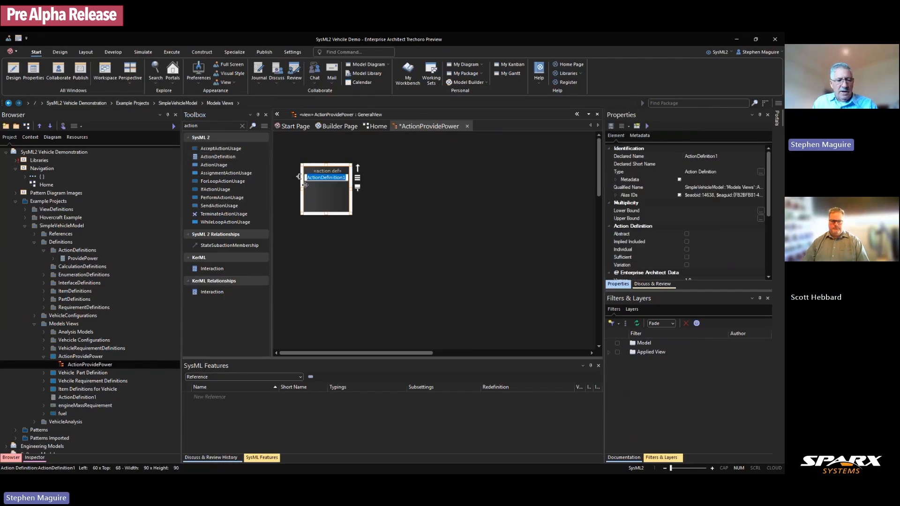
type("GenerateTorque")
left_click(369, 238)
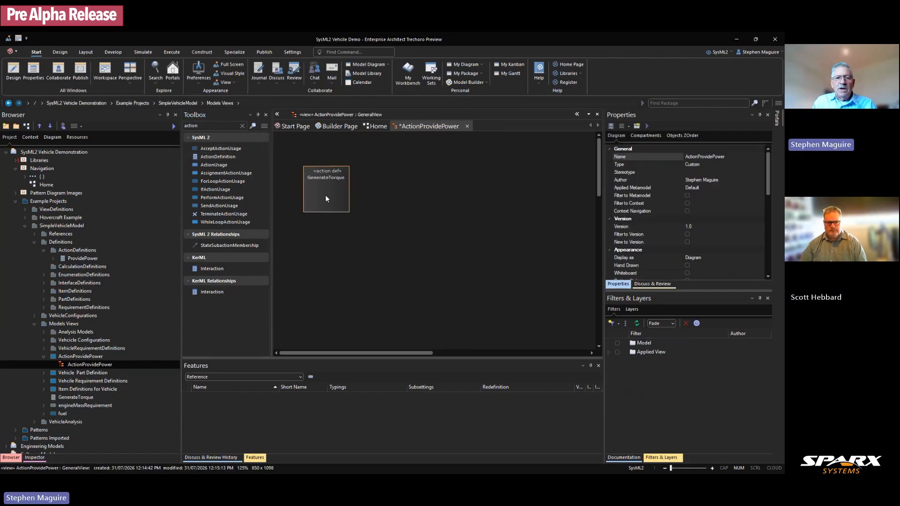
left_click_drag(326, 195, 348, 196)
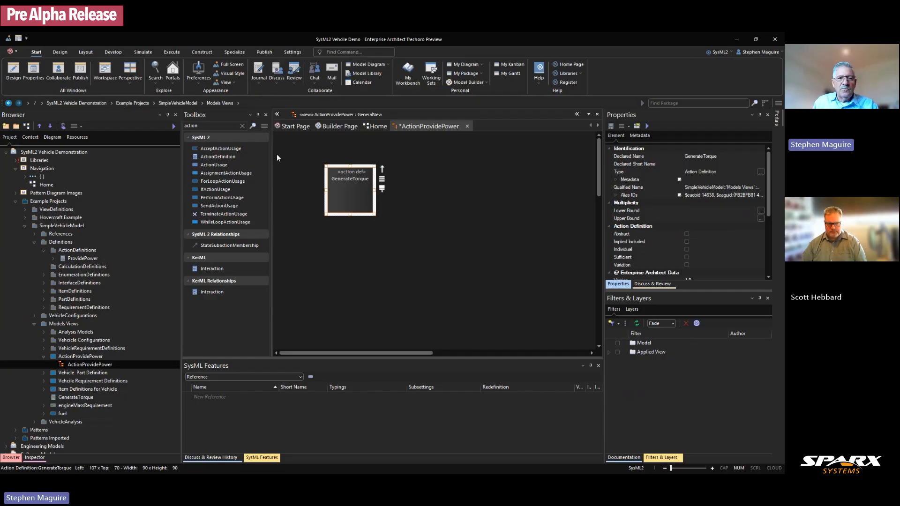
Add a second action definition named AmplifyTorque to the right of and slightly below GenerateTorque.
left_click(231, 156)
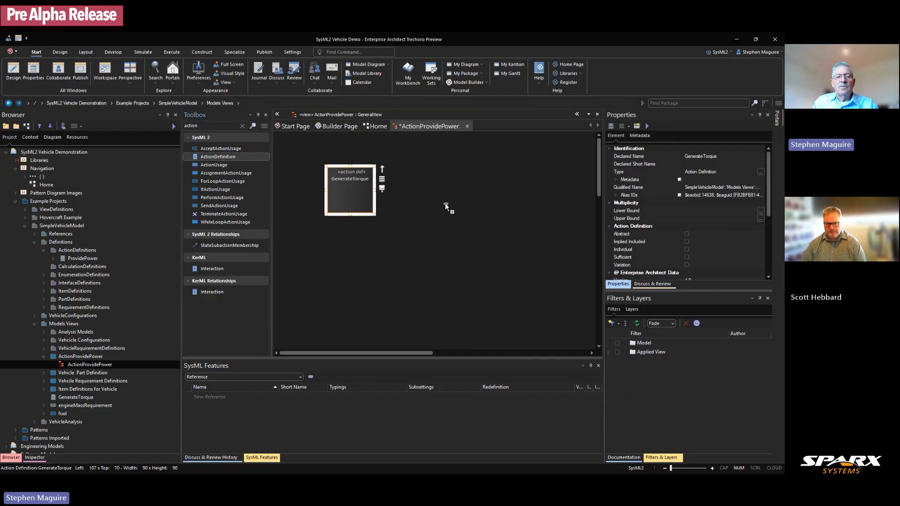
left_click(436, 201)
type("AmplifyTorque")
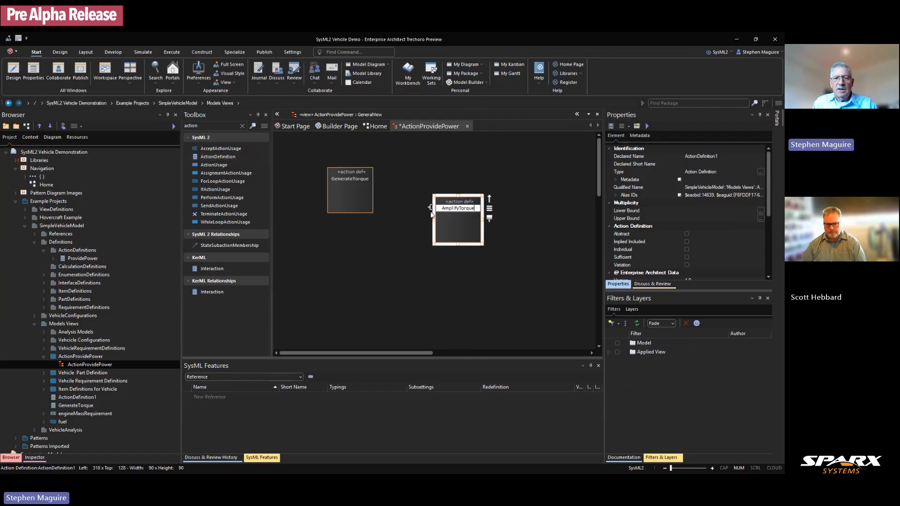
left_click(414, 247)
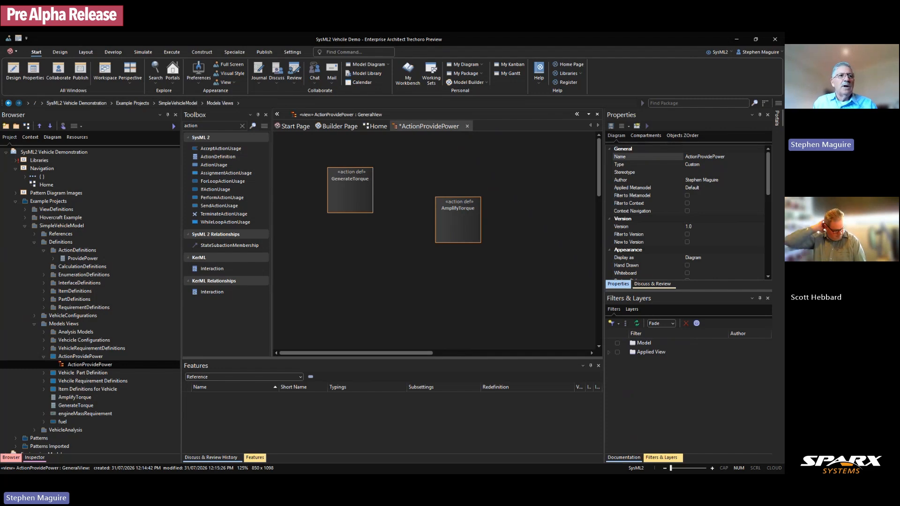
Add a third action definition named TransferTorque to the right of and slightly below AmplifyTorque.
left_click(228, 158)
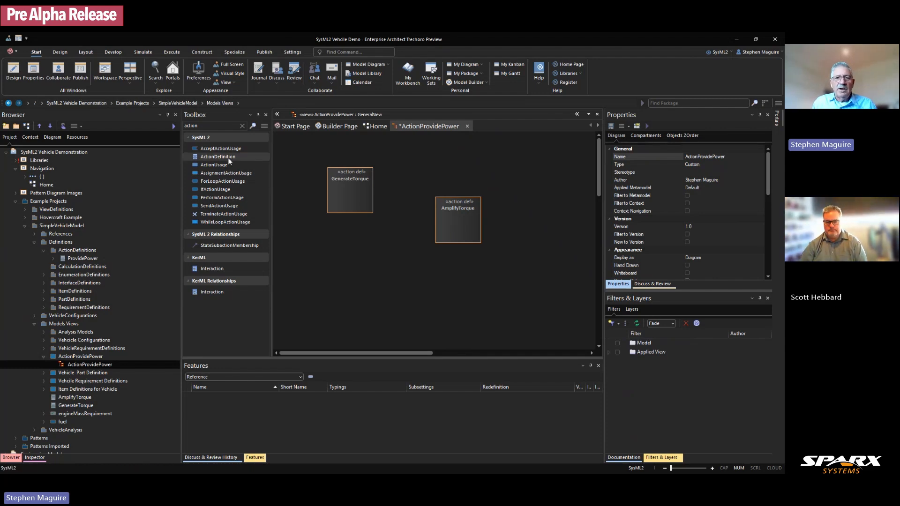
left_click(505, 213)
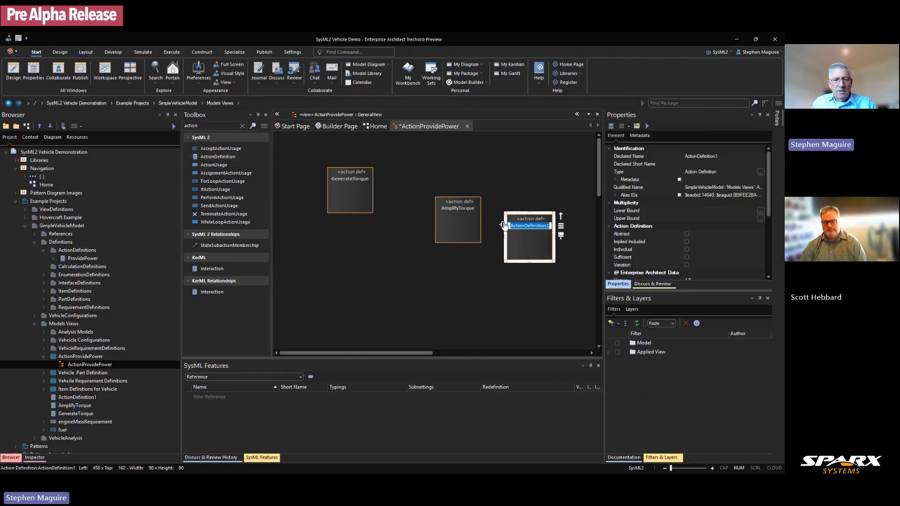
type("TransferTorque")
key("Return")
left_click(552, 182)
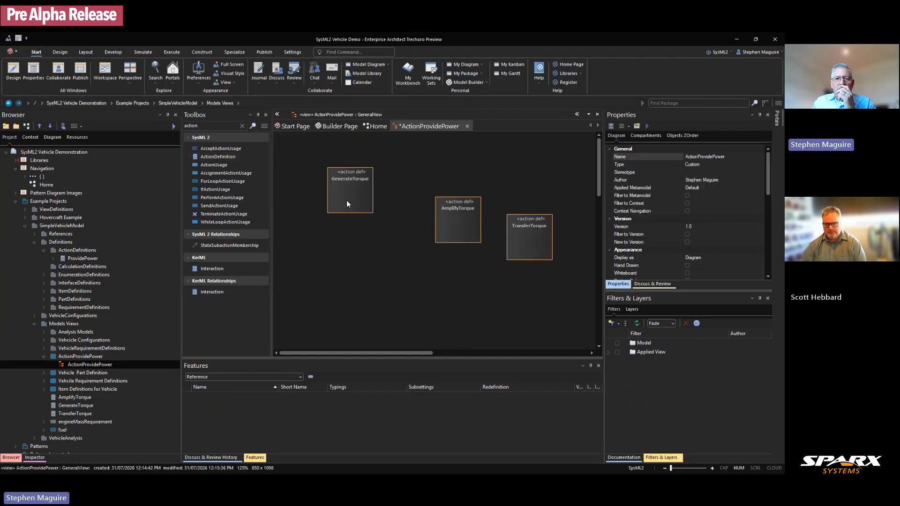
Move GenerateTorque, AmplifyTorque and TransferTorque into a roughly level row across the middle of the diagram.
left_click_drag(347, 201, 347, 249)
left_click_drag(460, 233, 450, 256)
left_click_drag(511, 251, 499, 258)
left_click_drag(348, 252, 352, 260)
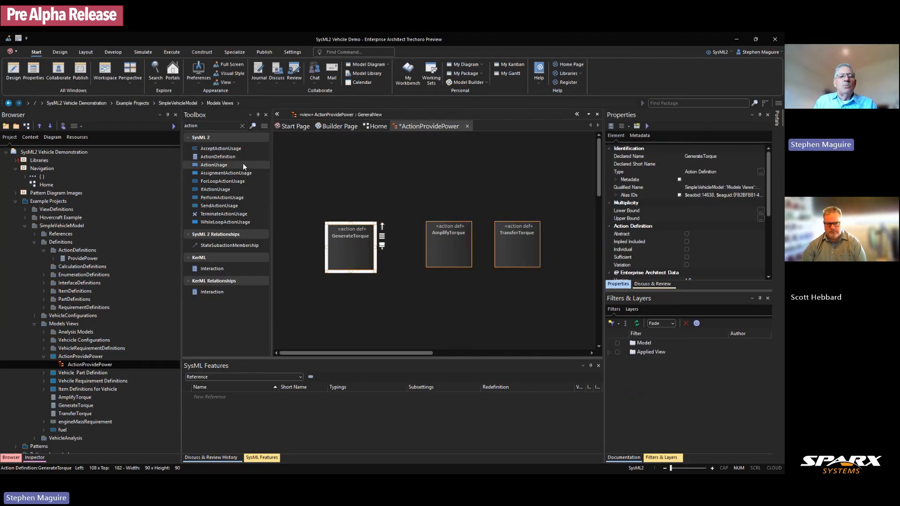
Place the existing ProvidePower action definition on the diagram as a link, centred above the row of torque definitions.
left_click(74, 259)
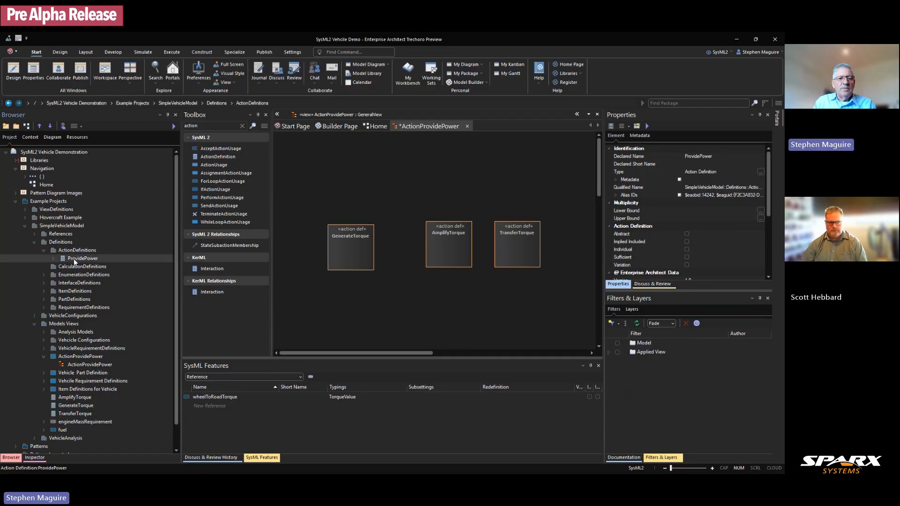
left_click_drag(74, 259, 419, 157)
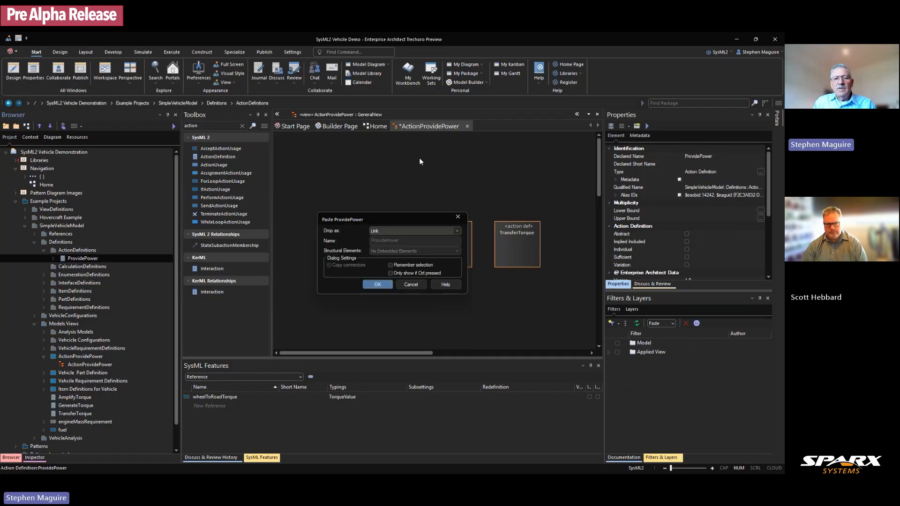
left_click(378, 285)
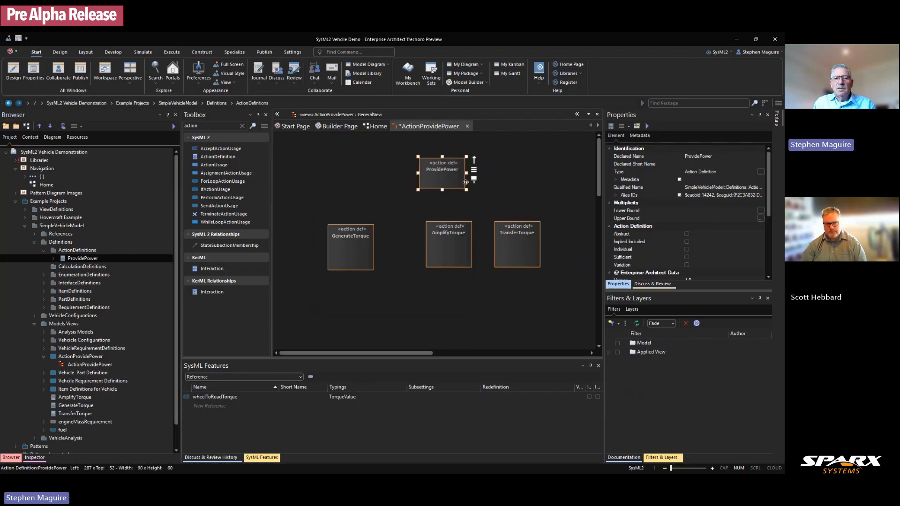
left_click_drag(452, 177, 445, 170)
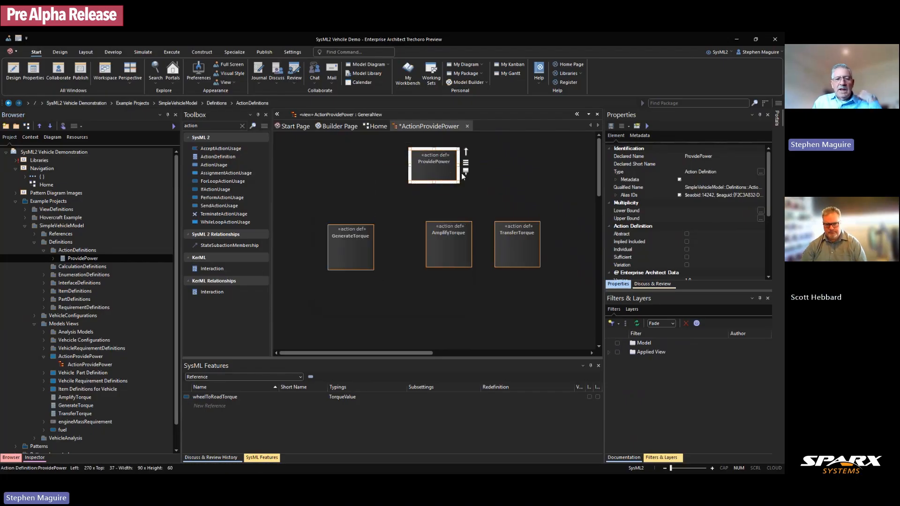
left_click(491, 173)
left_click(433, 168)
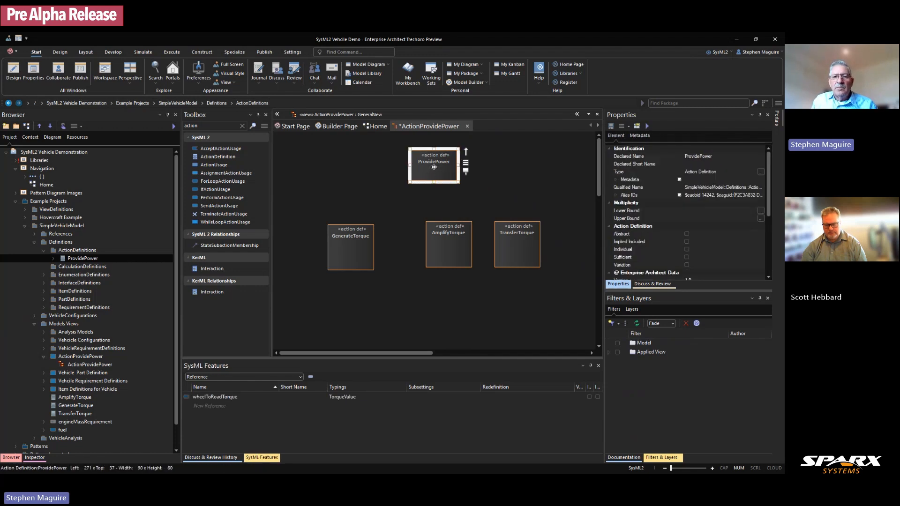
left_click_drag(434, 167, 434, 168)
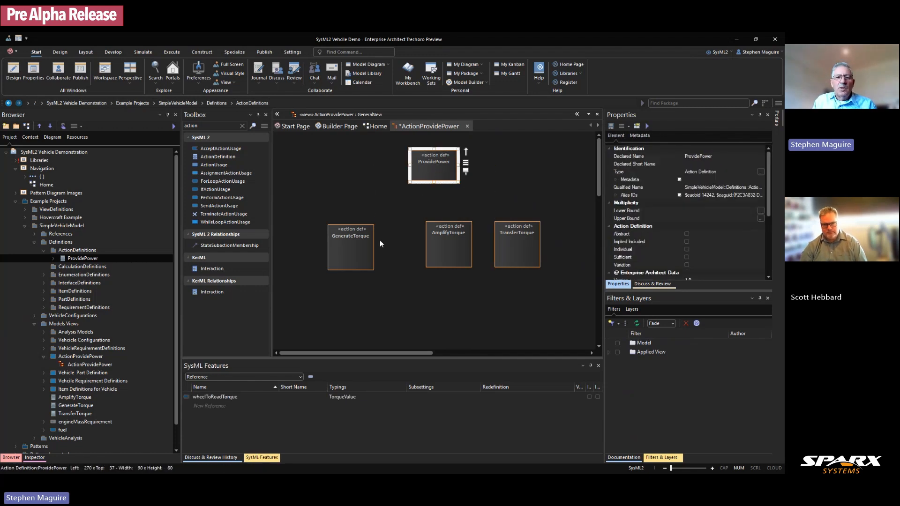
Move the three torque definitions further down the diagram and shift TransferTorque well to the right of AmplifyTorque.
left_click_drag(297, 254, 450, 318)
left_click(518, 287)
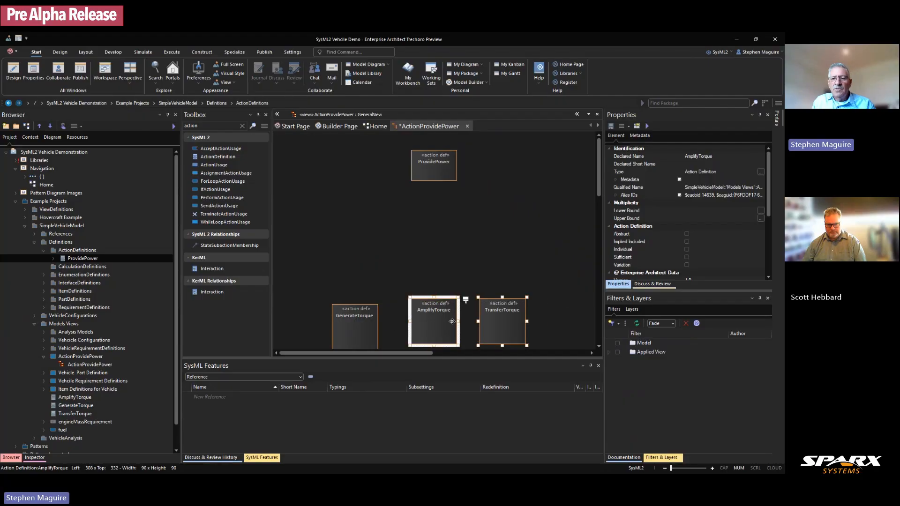
left_click(501, 288)
left_click_drag(505, 304, 591, 310)
left_click_drag(366, 316, 367, 308)
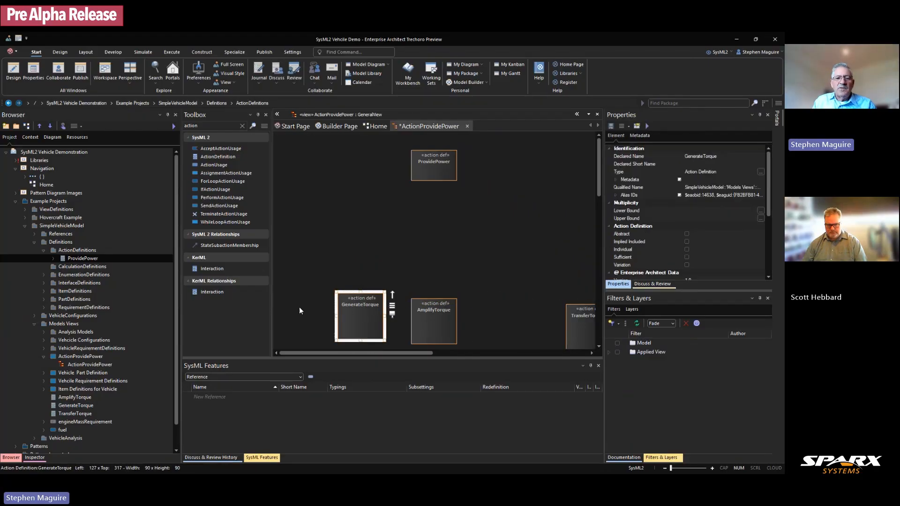
left_click_drag(369, 321, 369, 325)
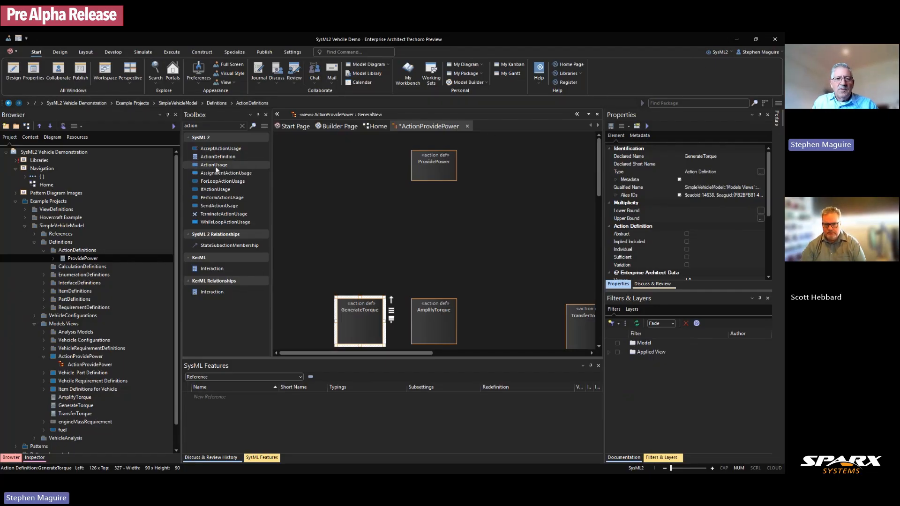
Add an action usage named ProvidePower below the ProvidePower definition and connect it to that definition with a Feature Typing relationship.
left_click_drag(215, 164, 421, 212)
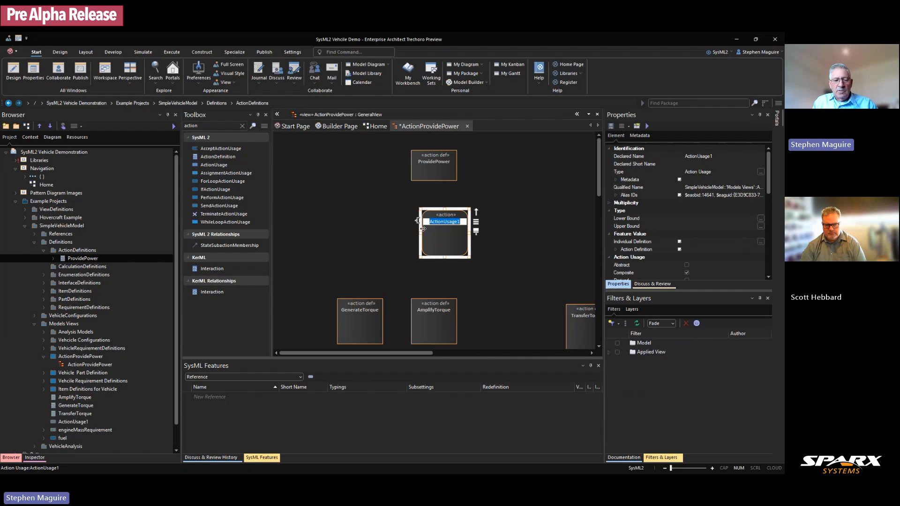
type("ProvidePower")
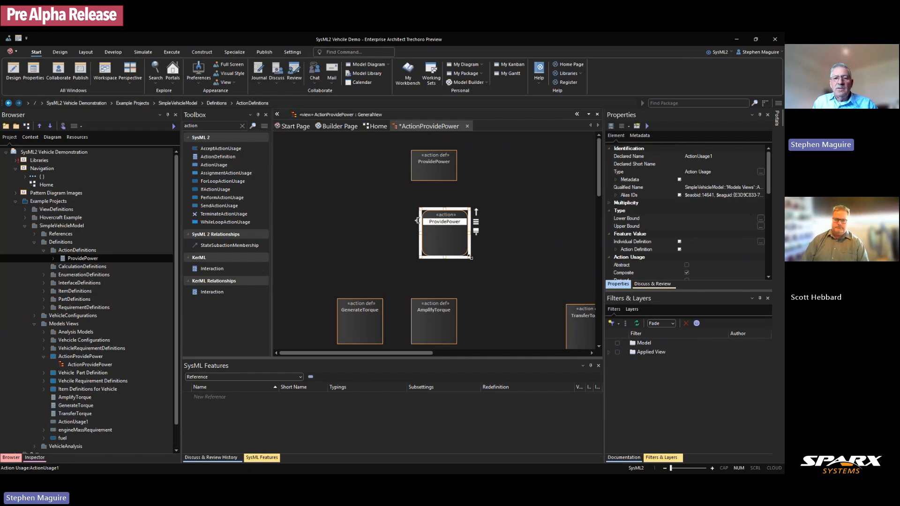
left_click_drag(470, 257, 446, 230)
left_click_drag(475, 214, 434, 163)
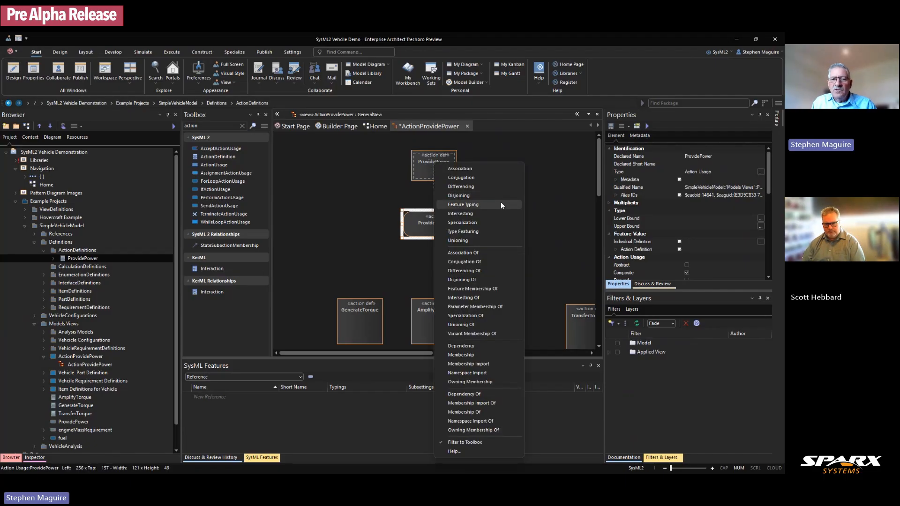
left_click(483, 204)
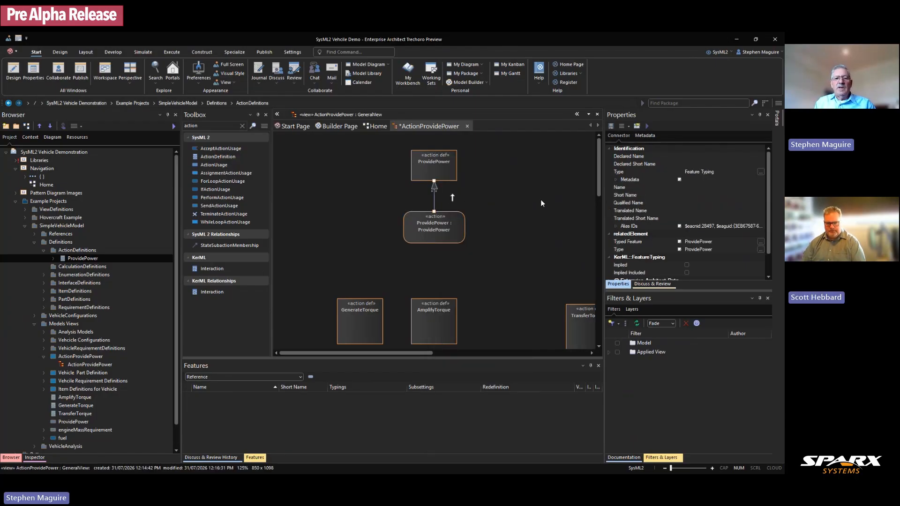
Spread the GenerateTorque and AmplifyTorque definitions apart, moving GenerateTorque left and AmplifyTorque slightly right and down.
left_click_drag(349, 322, 337, 328)
left_click_drag(434, 323, 454, 325)
left_click(350, 330)
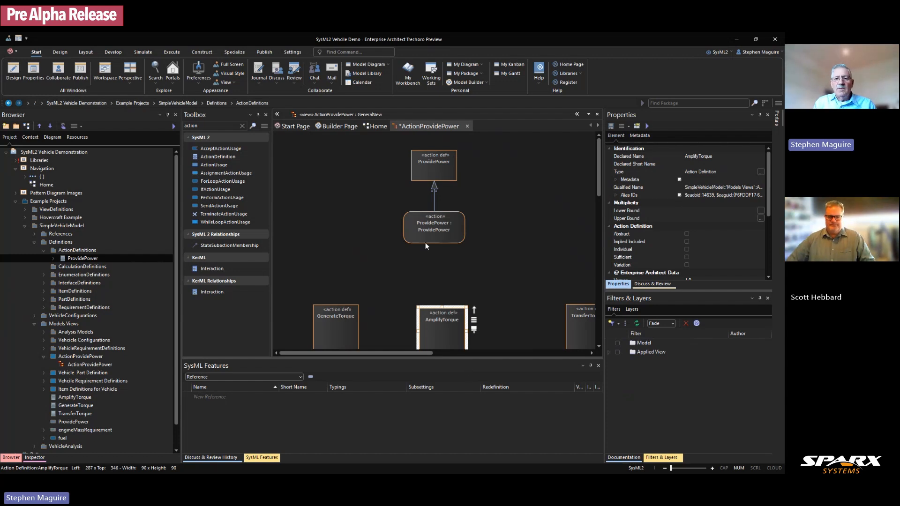
left_click_drag(345, 320, 333, 324)
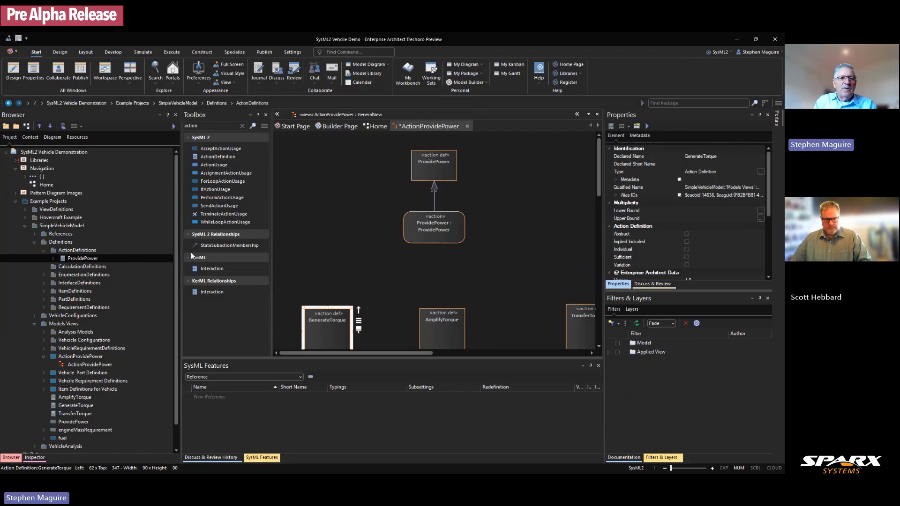
Locate the GenerateTorque definition in the project tree and drop it as a Usage above its definition on the diagram.
left_click(64, 127)
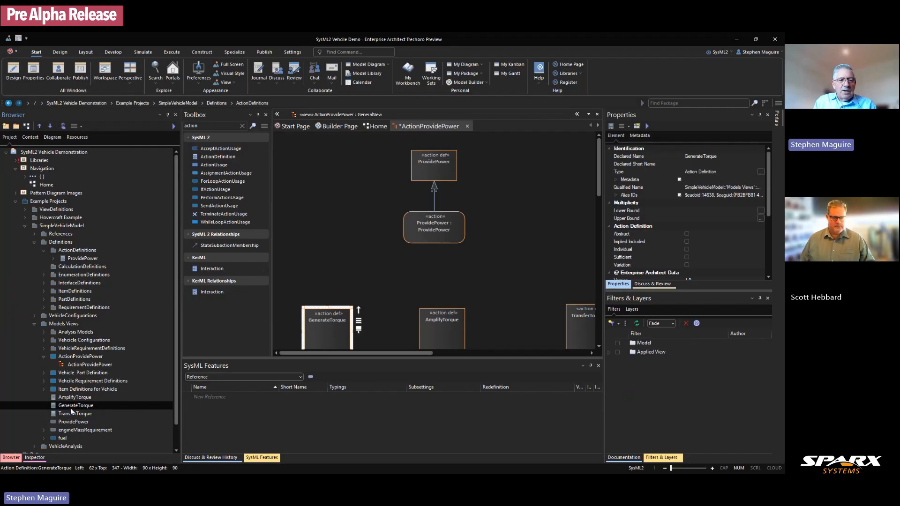
left_click_drag(70, 409, 330, 258)
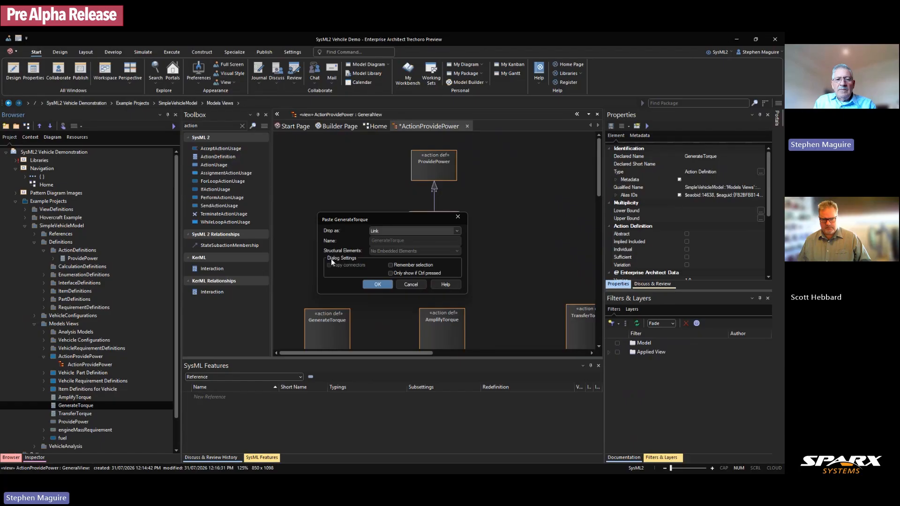
left_click(458, 233)
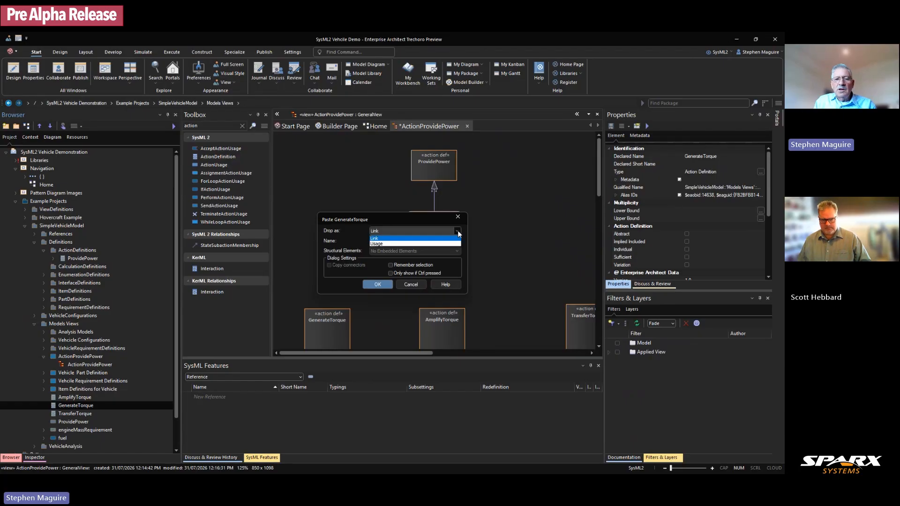
left_click(399, 245)
left_click(381, 284)
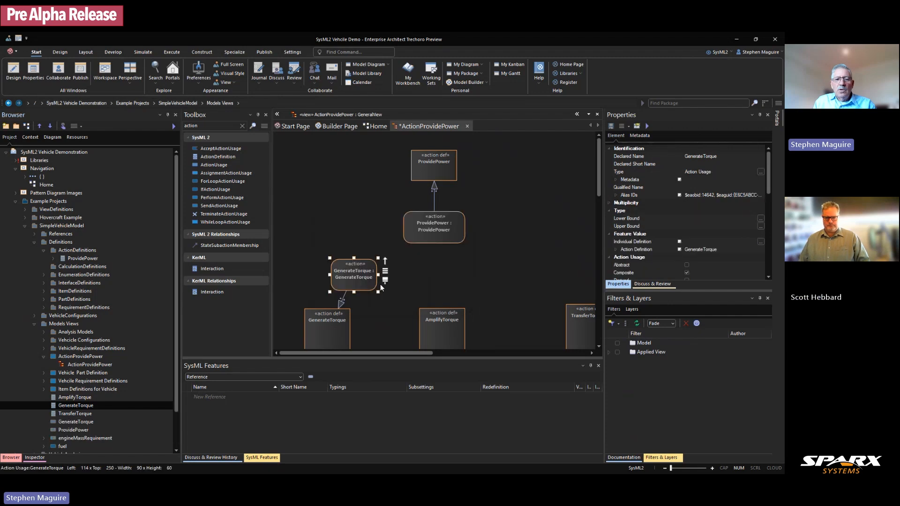
Widen the GenerateTorque usage to about 195 by 49 so its name fits one line, and centre its definition lower beneath it.
left_click_drag(334, 335, 334, 354)
mouse_move(360, 272)
left_mouse_down()
mouse_move(344, 277)
mouse_move(383, 297)
mouse_move(347, 284)
mouse_move(394, 287)
mouse_move(361, 287)
left_mouse_up()
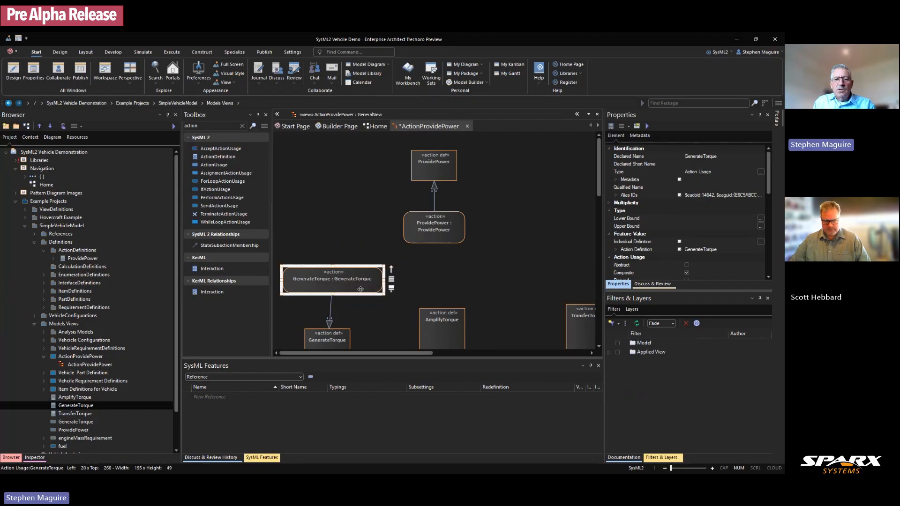
left_click_drag(341, 334, 345, 334)
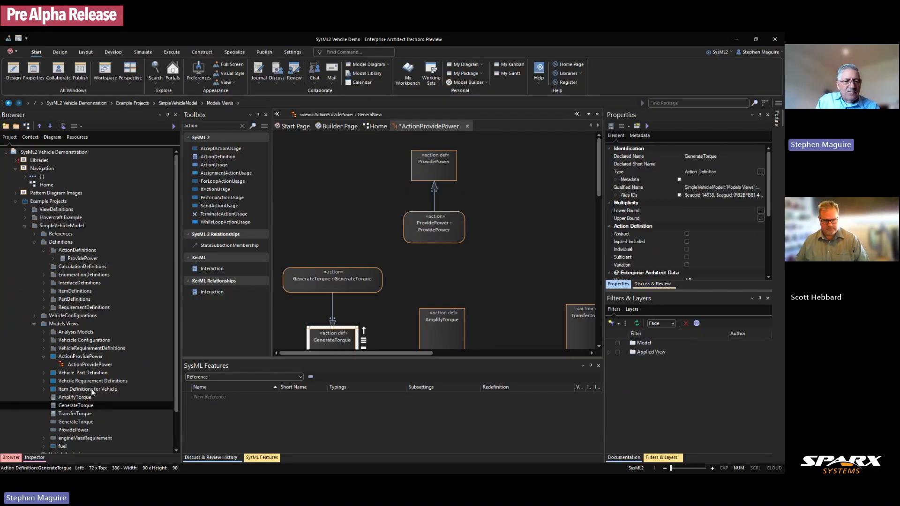
Drop the AmplifyTorque definition from the project tree onto the diagram as a Usage just above its definition.
left_click(67, 398)
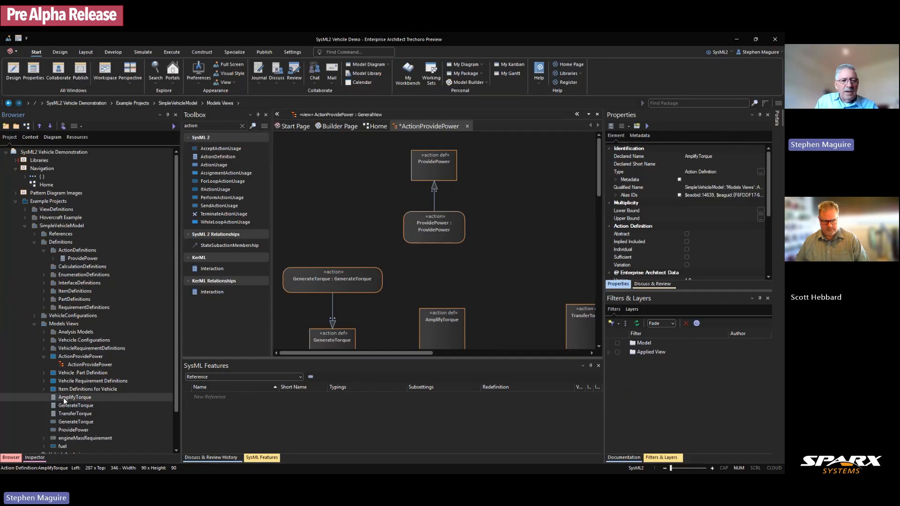
left_click_drag(360, 307, 440, 275)
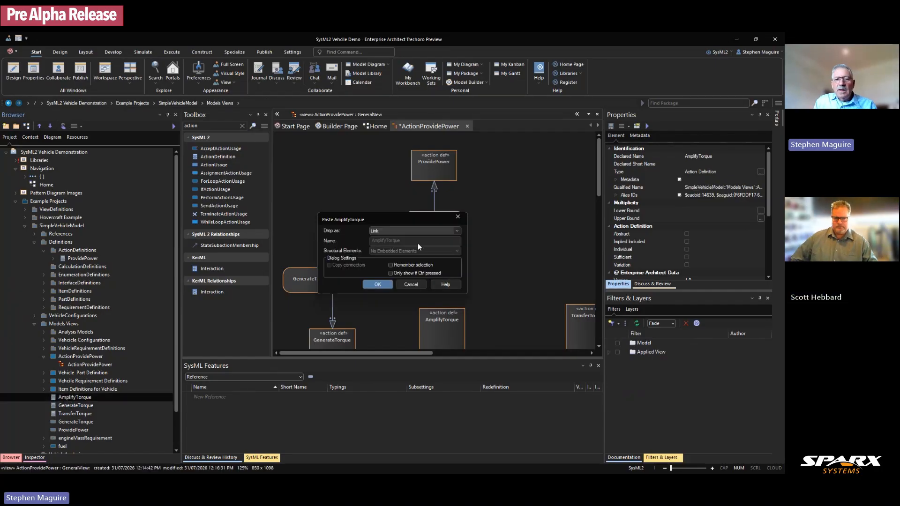
left_click(457, 231)
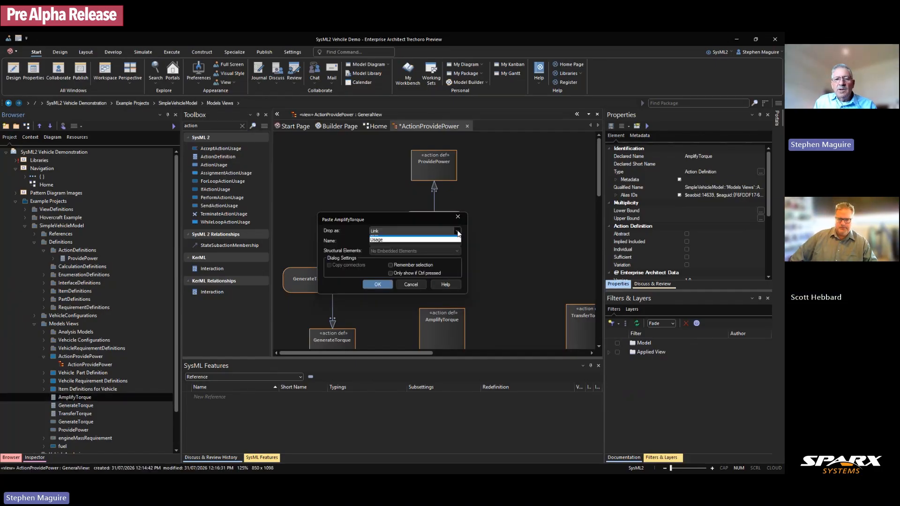
left_click(398, 244)
left_click(378, 285)
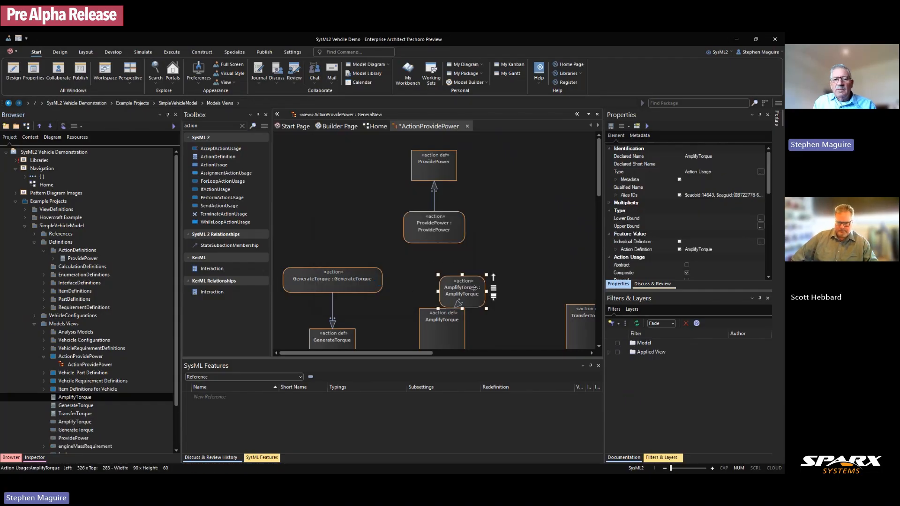
Position the AmplifyTorque usage, then match its size to the GenerateTorque usage and align the two along their edges.
left_click_drag(473, 289, 332, 283)
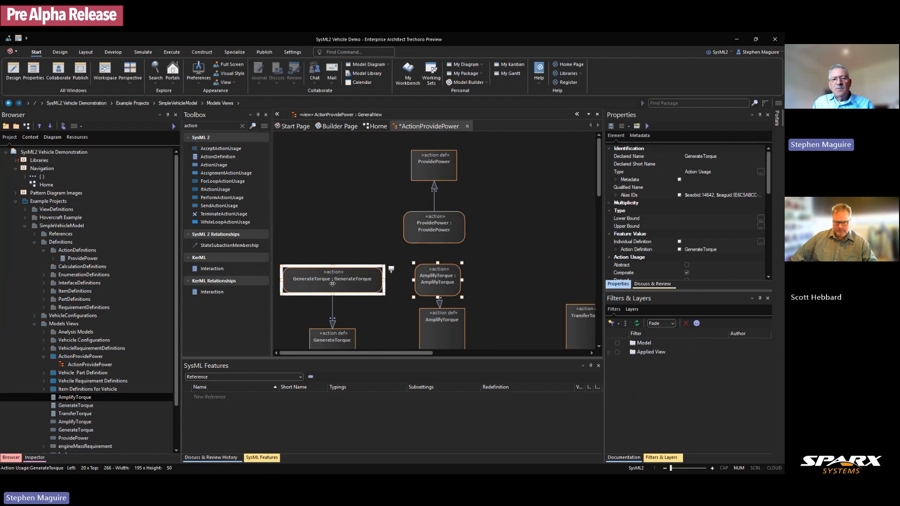
left_click(85, 52)
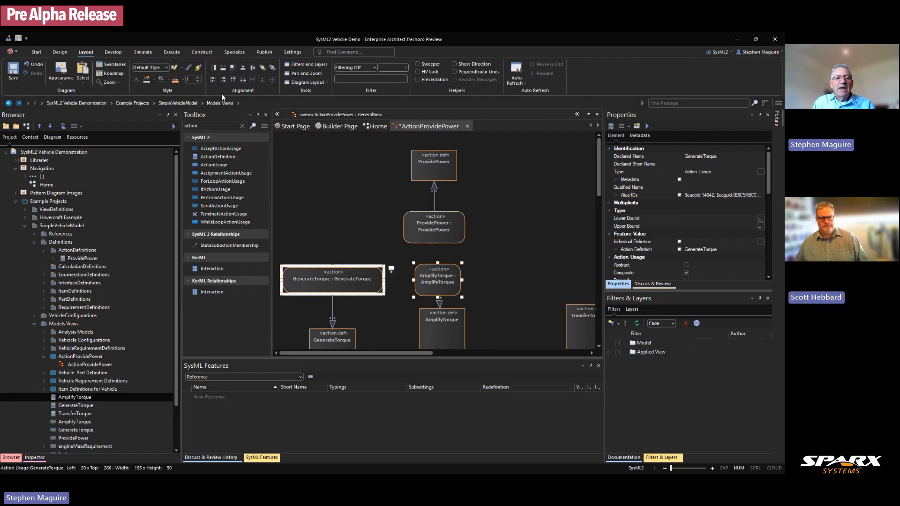
left_click(233, 67)
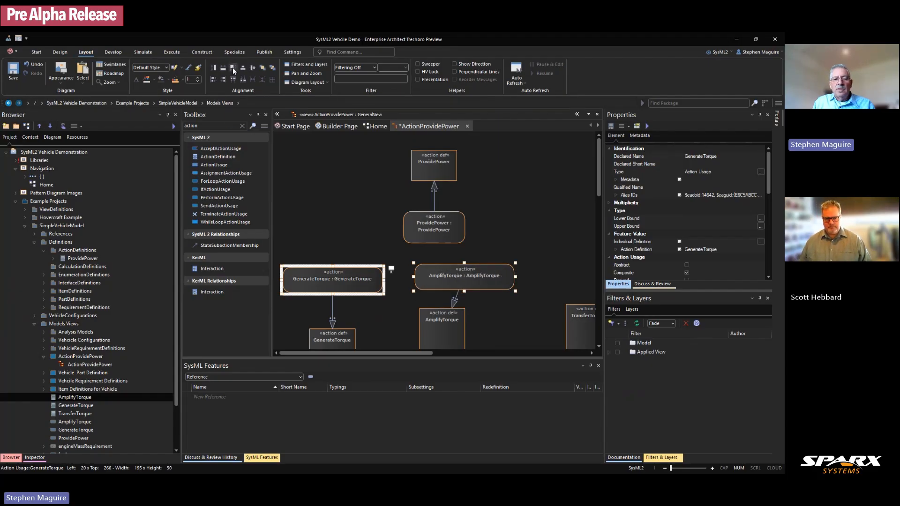
left_click(233, 80)
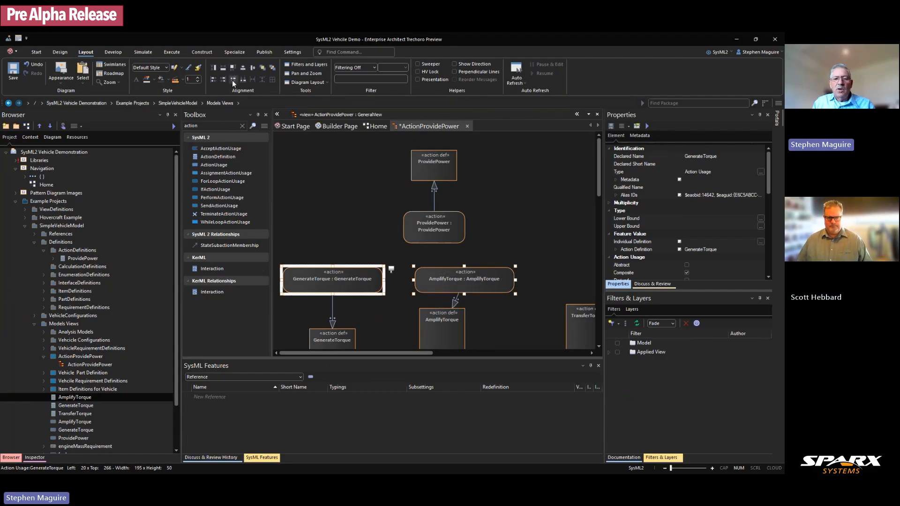
Move the AmplifyTorque definition down to the level of GenerateTorque's and shift the AmplifyTorque usage slightly left above it.
left_click(501, 205)
left_click_drag(449, 335, 457, 347)
left_click(470, 285)
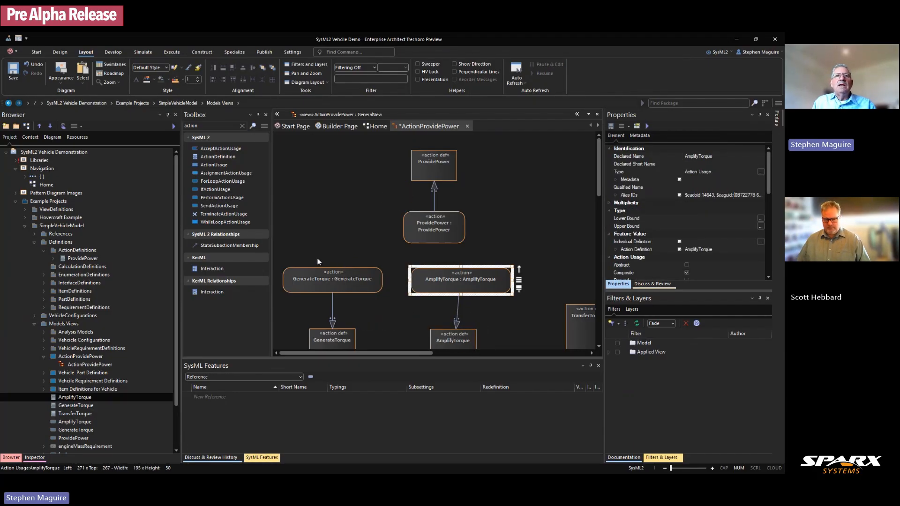
Move the GenerateTorque and AmplifyTorque usages, together with their definitions and the TransferTorque definition, further down beneath the ProvidePower usage.
left_click_drag(305, 257, 584, 345)
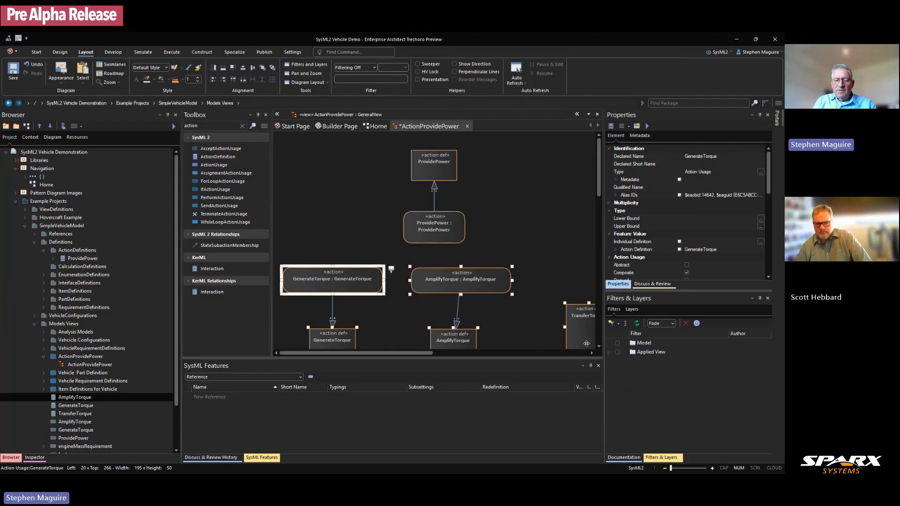
key("shift+Down")
key("shift+Down")
key("shift+Down")
key("shift+Down")
key("shift+Down")
key("shift+Down")
key("shift+Down")
key("shift+Down")
key("shift+Down")
key("shift+Down")
key("shift+Down")
key("shift+Down")
key("shift+Down")
key("shift+Down")
key("shift+Down")
key("shift+Down")
key("shift+Down")
key("shift+Down")
key("shift+Down")
key("shift+Down")
key("shift+Down")
key("shift+Down")
key("shift+Down")
key("shift+Down")
key("shift+Down")
key("shift+Down")
key("shift+Down")
key("shift+Down")
key("shift+Down")
key("shift+Down")
key("shift+Down")
key("shift+Down")
key("shift+Down")
key("shift+Down")
key("shift+Down")
key("shift+Down")
key("shift+Down")
key("shift+Down")
key("shift+Down")
key("shift+Down")
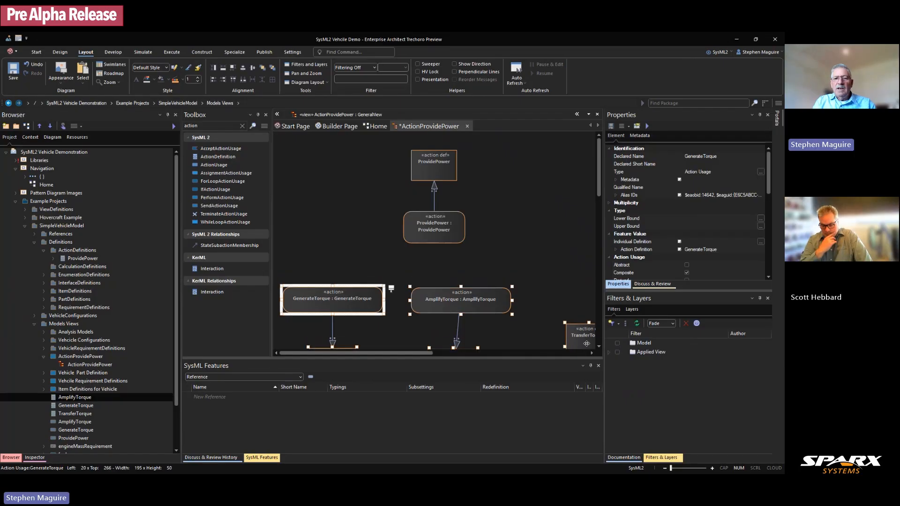
left_click(524, 272)
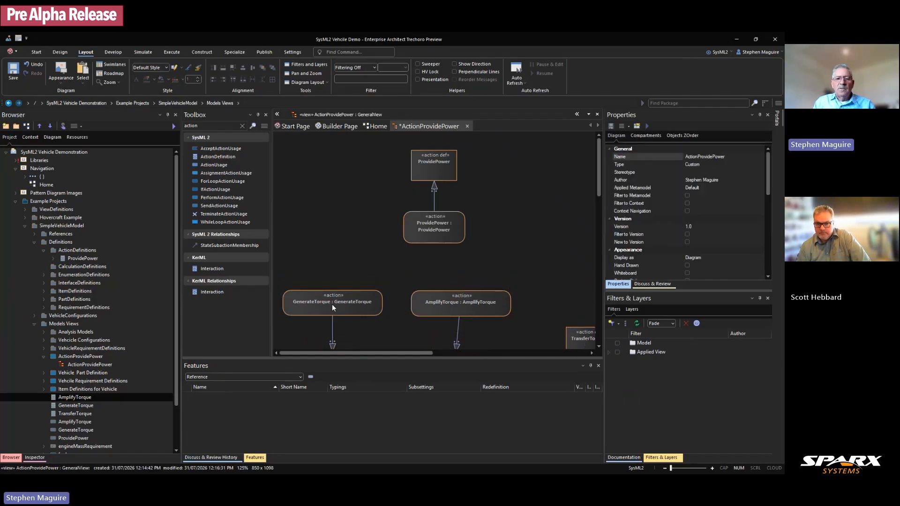
Connect the GenerateTorque and AmplifyTorque usages to the ProvidePower usage, each with a Feature Membership Of relationship.
left_click(329, 302)
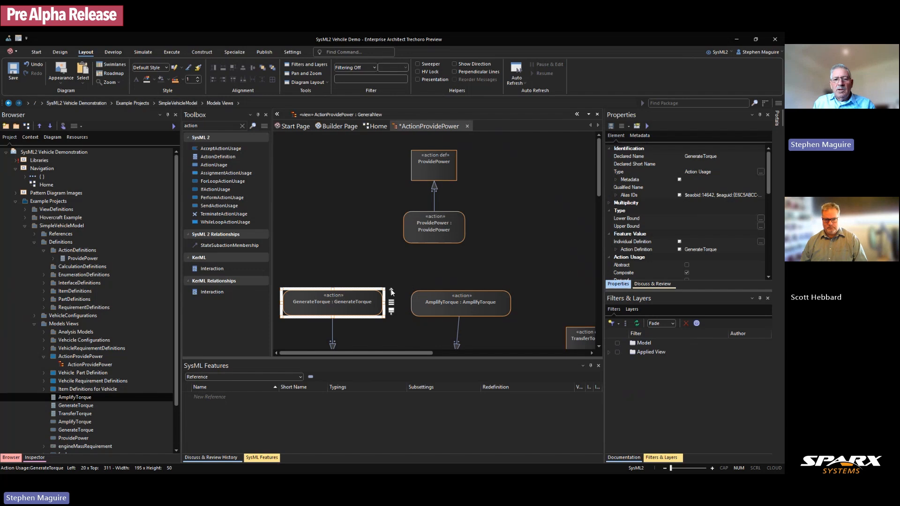
left_click_drag(391, 292, 421, 230)
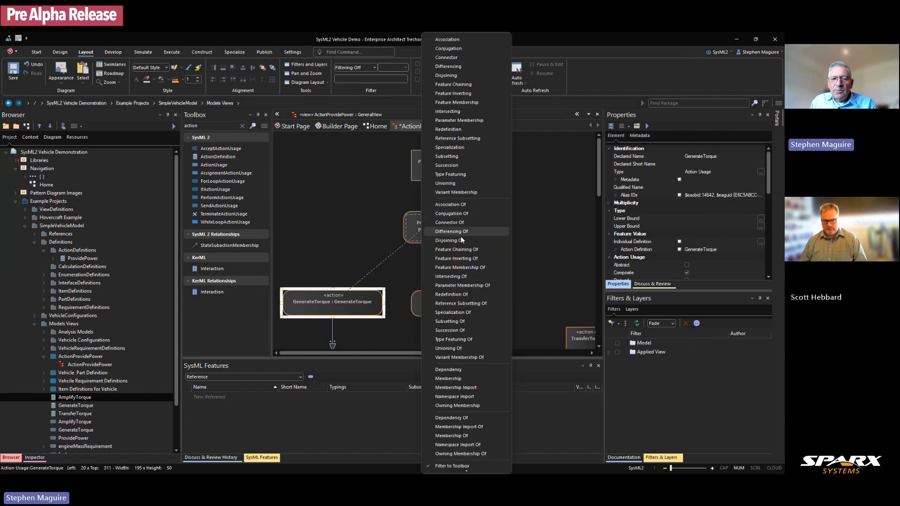
left_click(460, 265)
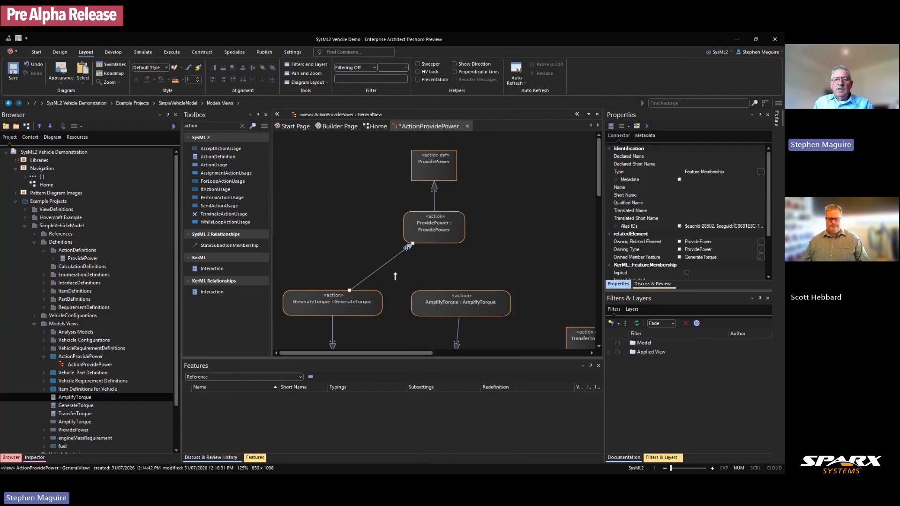
left_click(447, 301)
left_click_drag(519, 293, 443, 232)
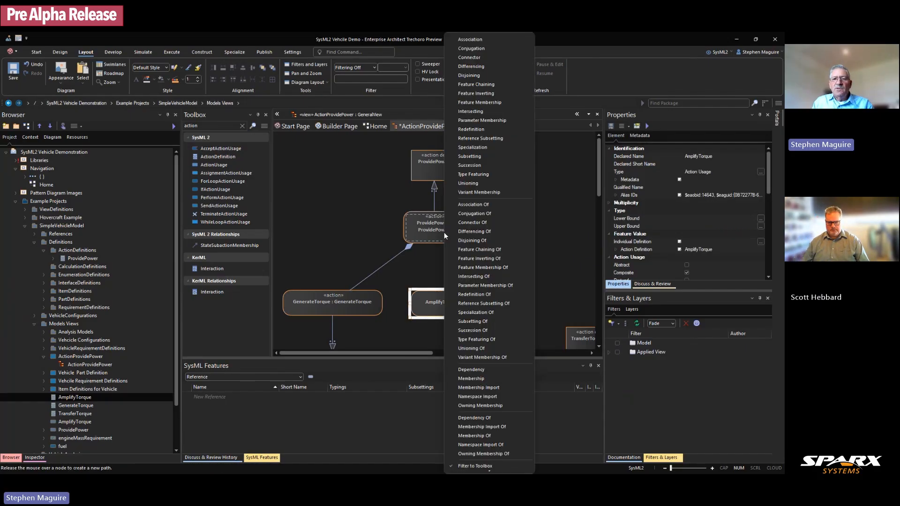
left_click(479, 266)
Shift the AmplifyTorque usage slightly left above its definition, and nudge the ProvidePower usage and definition slightly right.
left_click(463, 301)
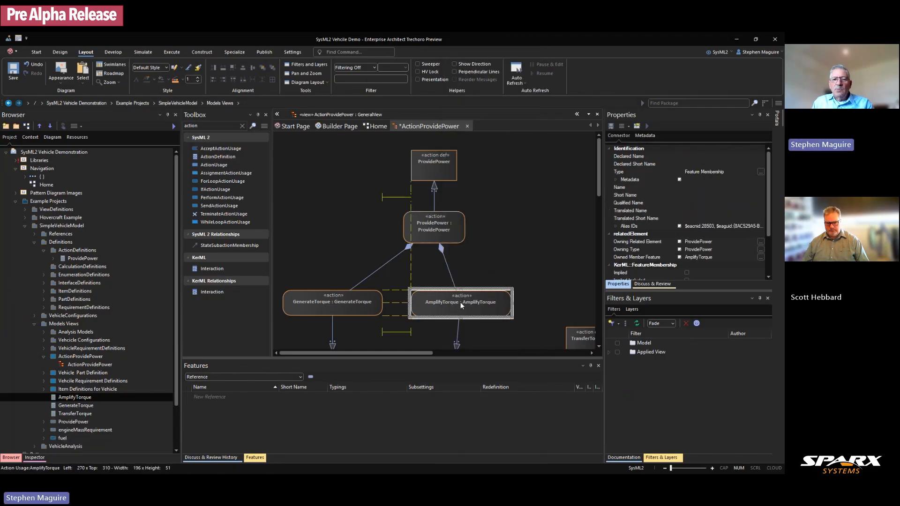
left_click_drag(460, 302, 452, 302)
left_click(454, 237)
left_click_drag(455, 237, 462, 236)
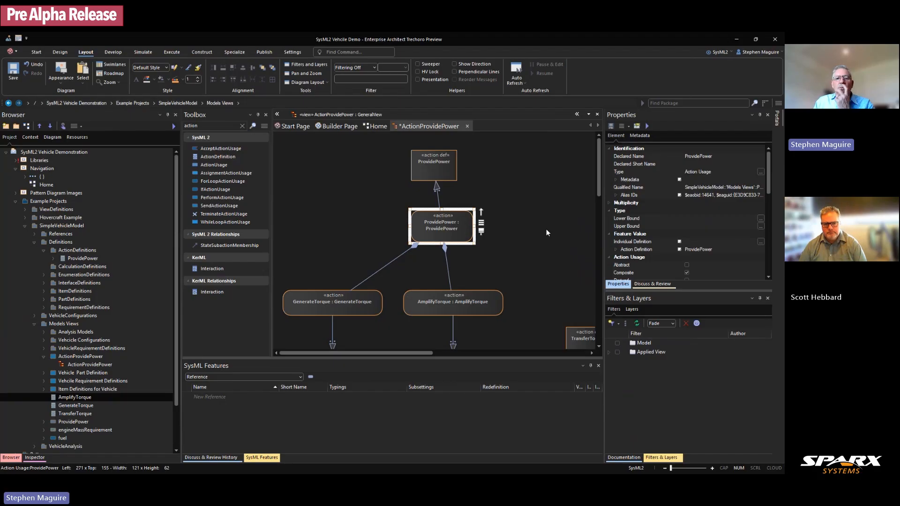
left_click(440, 170)
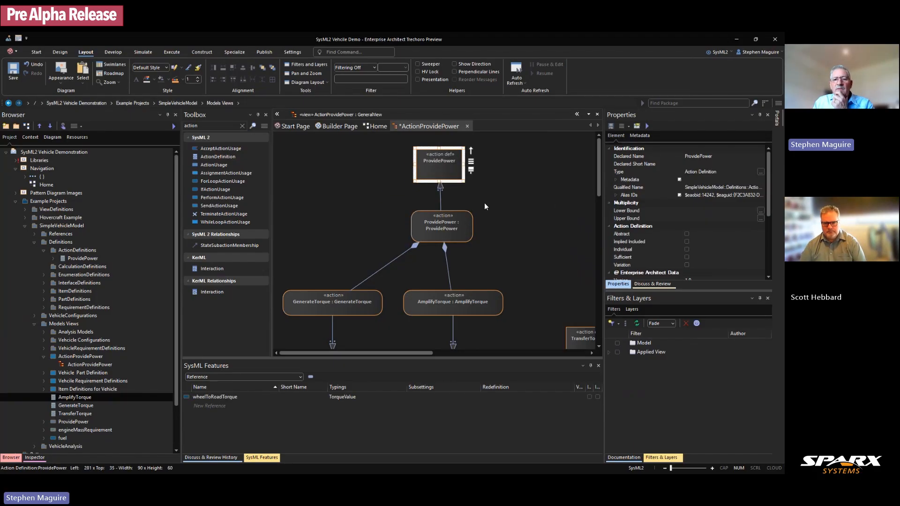
Shift the ProvidePower definition and usage together to the right until they sit centred above the AmplifyTorque usage.
left_click_drag(404, 145, 464, 228)
key("shift+Right")
key("shift+Right")
key("shift+Right")
key("shift+Right")
key("shift+Right")
key("shift+Right")
key("shift+Right")
key("shift+Right")
key("shift+Right")
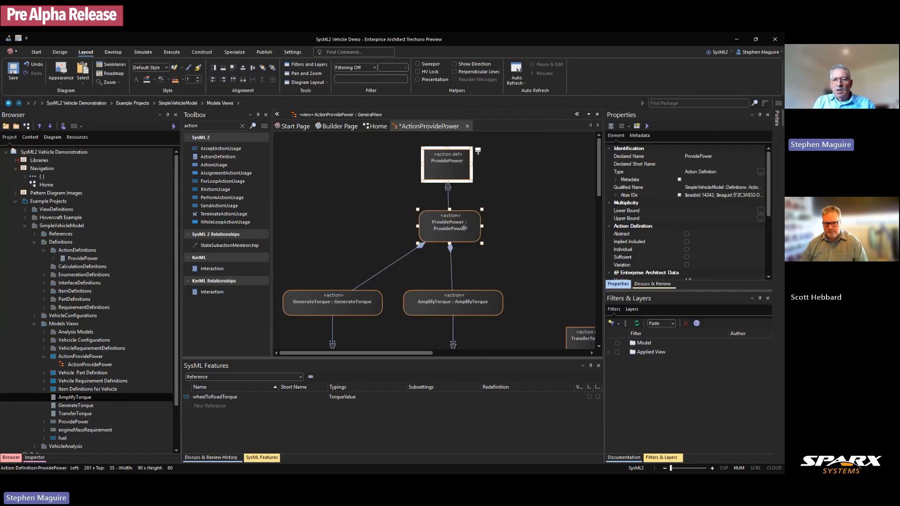
key("shift+Right")
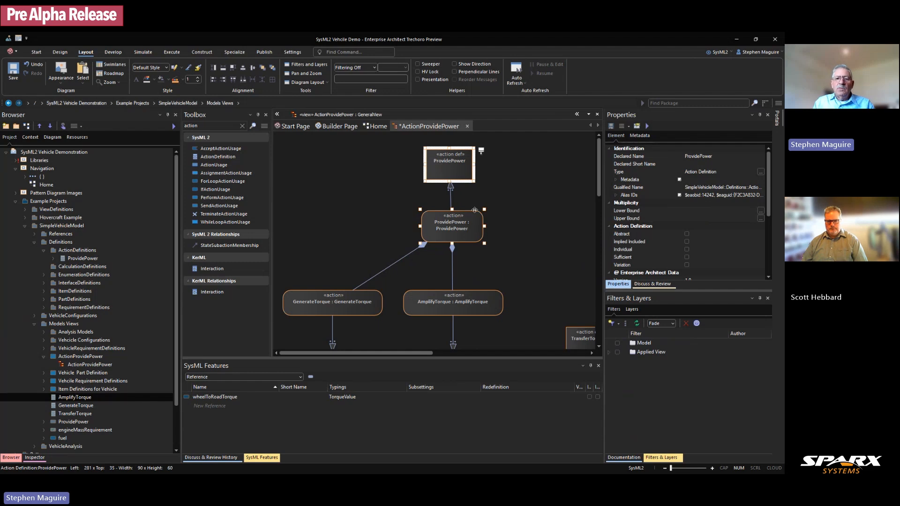
left_click(510, 187)
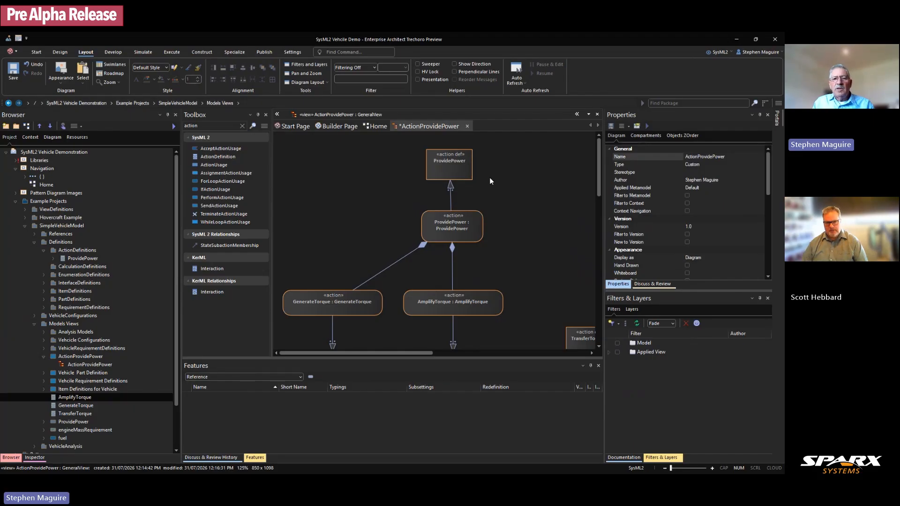
Show the Parameters compartment on the ProvidePower action definition.
left_click(445, 163)
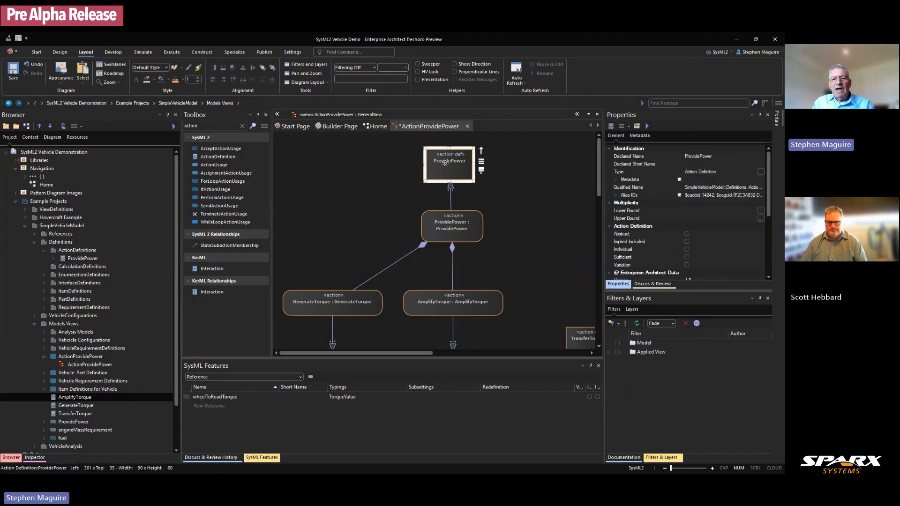
right_click(444, 164)
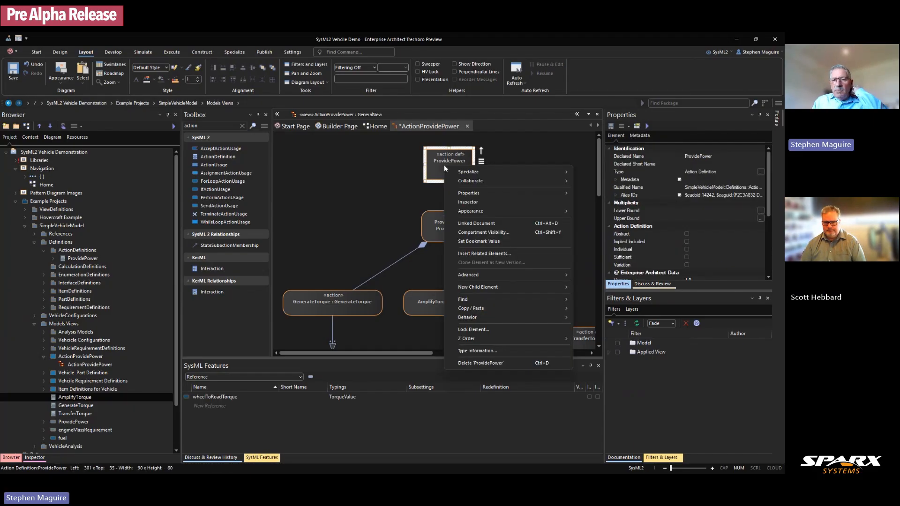
left_click(479, 233)
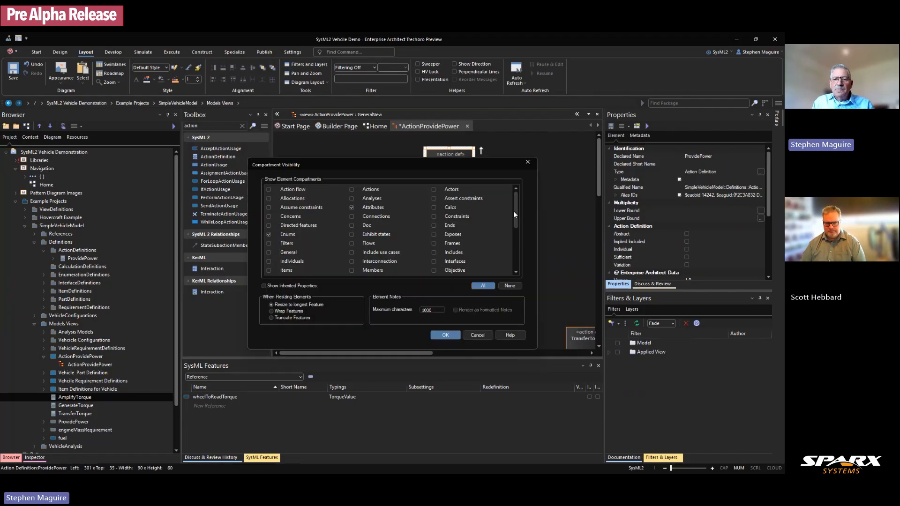
left_click_drag(516, 205, 515, 222)
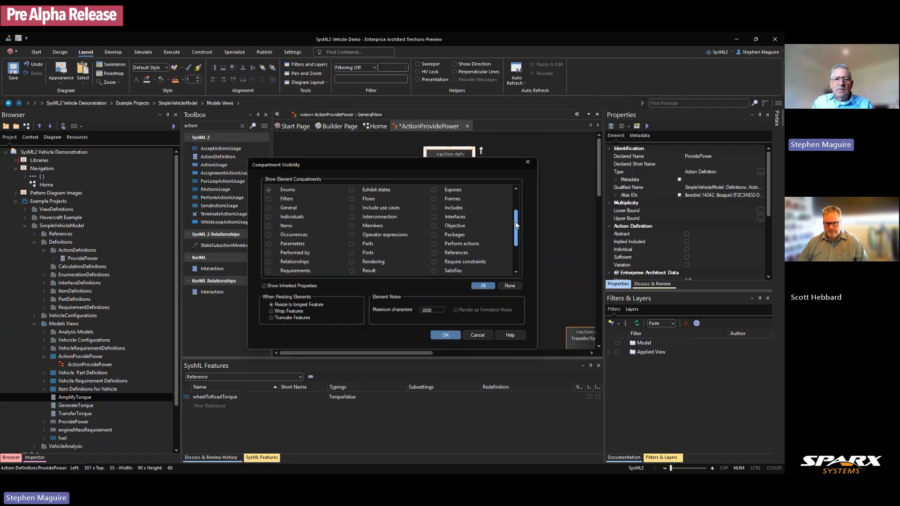
left_click(270, 243)
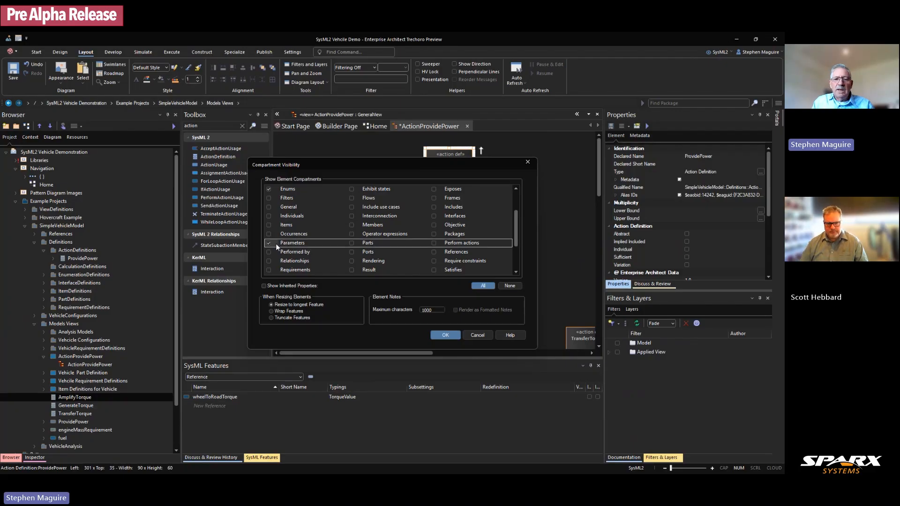
left_click(445, 334)
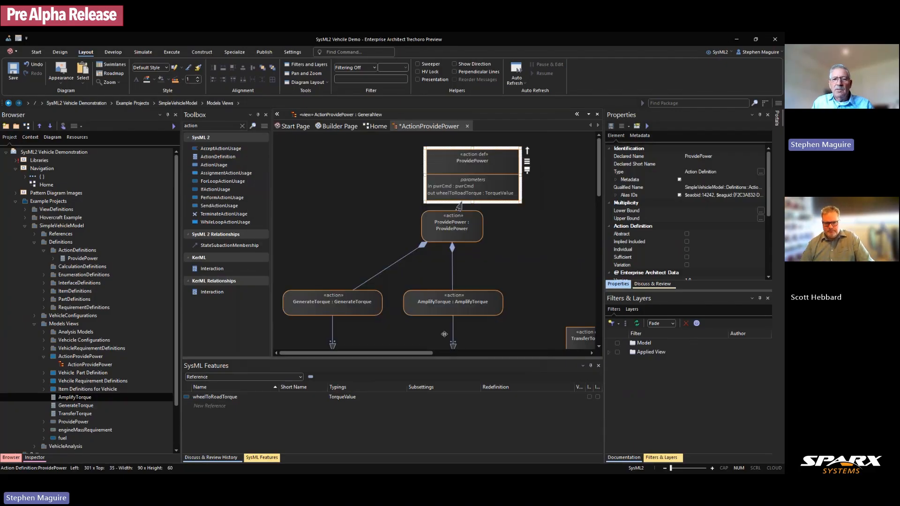
Lower the ProvidePower usage clear of the enlarged definition, and line up the definition, that usage and the AmplifyTorque usage vertically.
left_click_drag(466, 231, 480, 239)
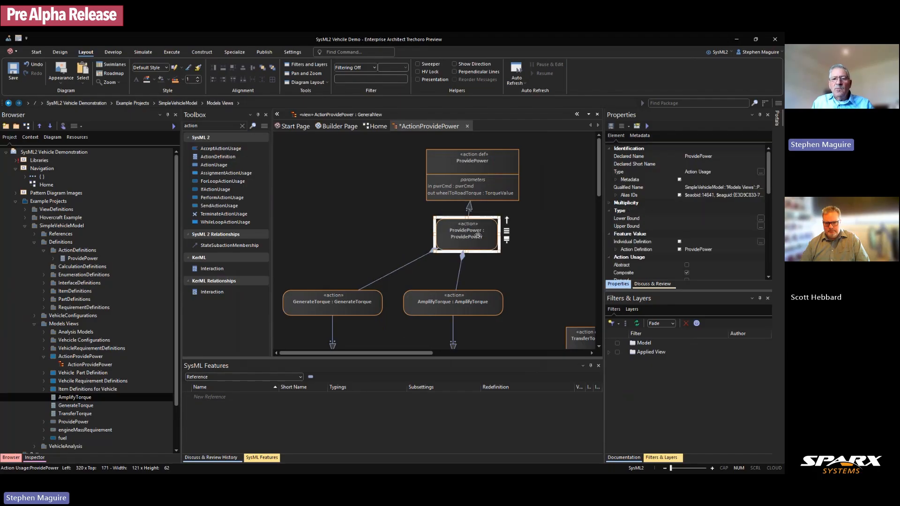
left_click_drag(467, 303, 479, 300)
left_click_drag(467, 243, 467, 255)
left_click(457, 182)
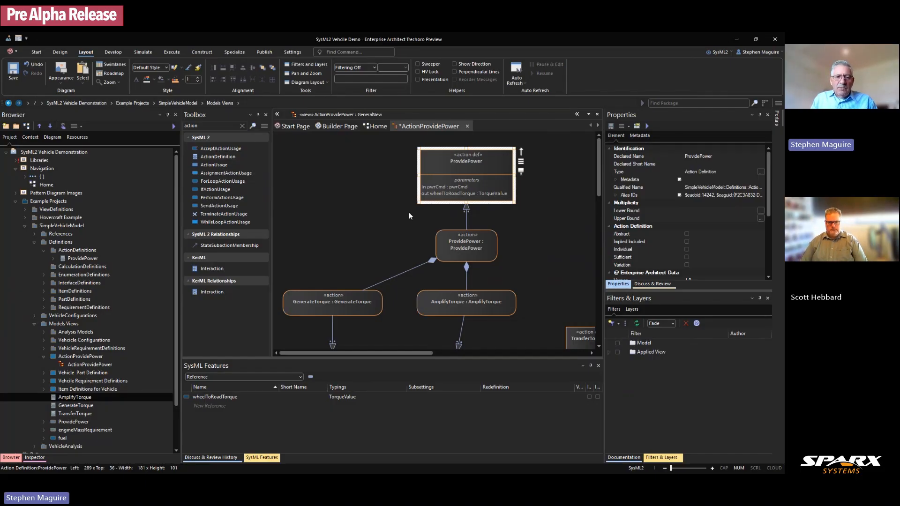
Add the ProvidePower definition's pwrCmd item feature to the diagram and place its parameter symbol on the definition's left edge.
left_click(300, 376)
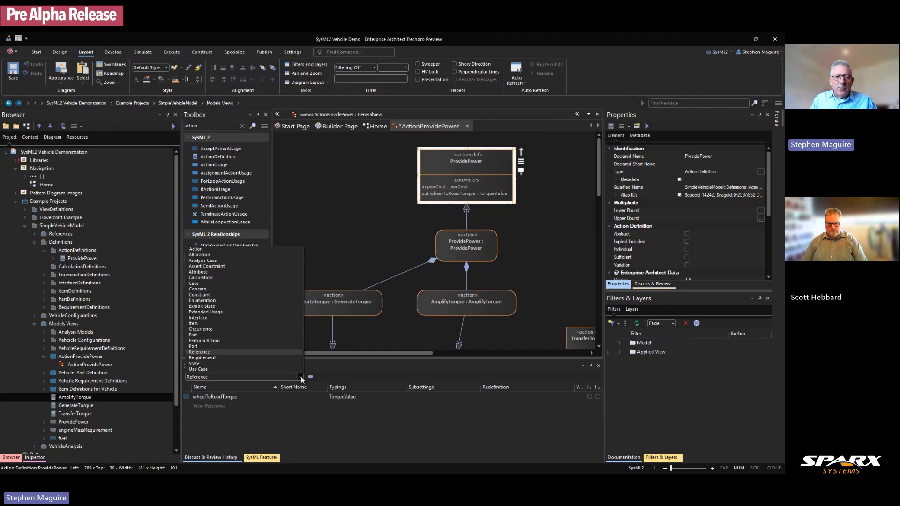
left_click(206, 323)
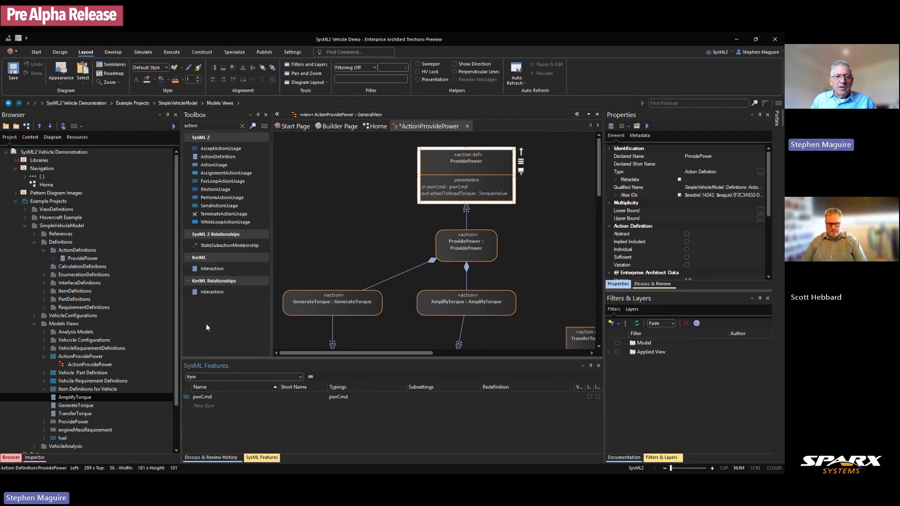
left_click(203, 398)
right_click(203, 398)
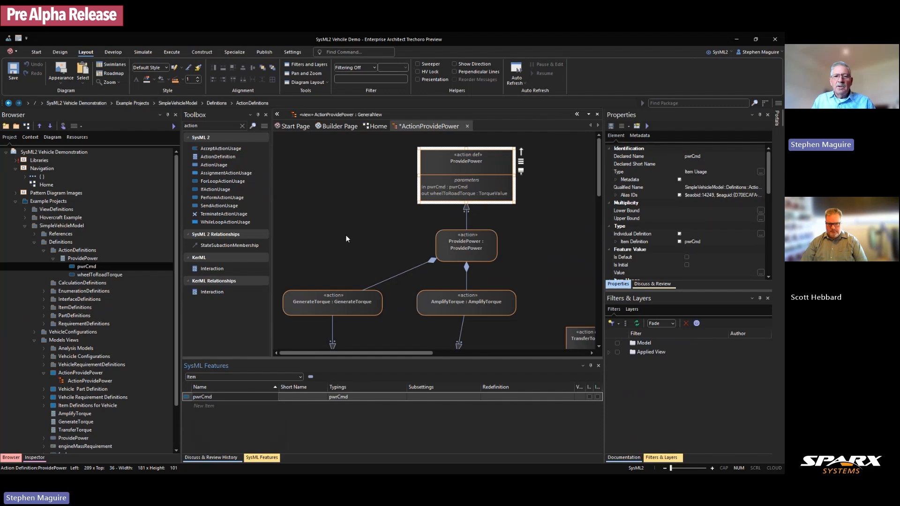
left_click(353, 218)
left_click_drag(421, 145, 417, 177)
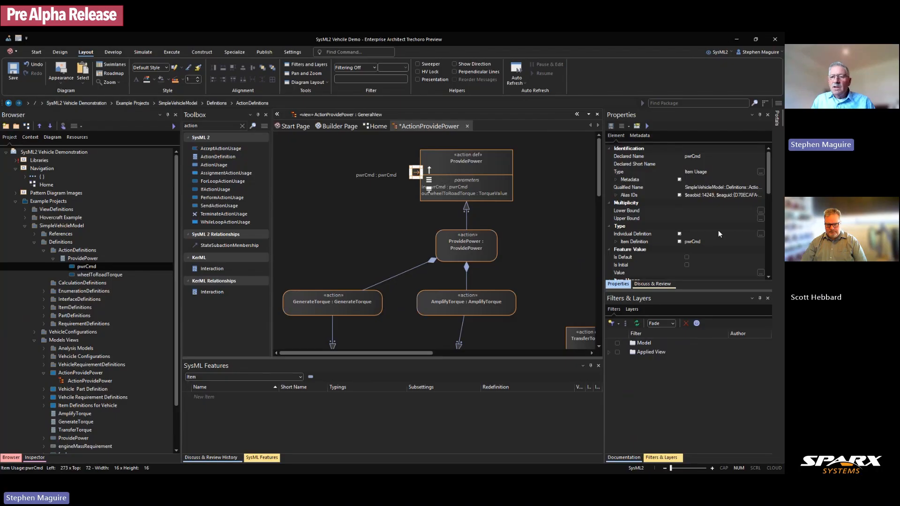
Examine the Direction property of the pwrCmd item usage and the options it offers.
left_click_drag(770, 179, 775, 210)
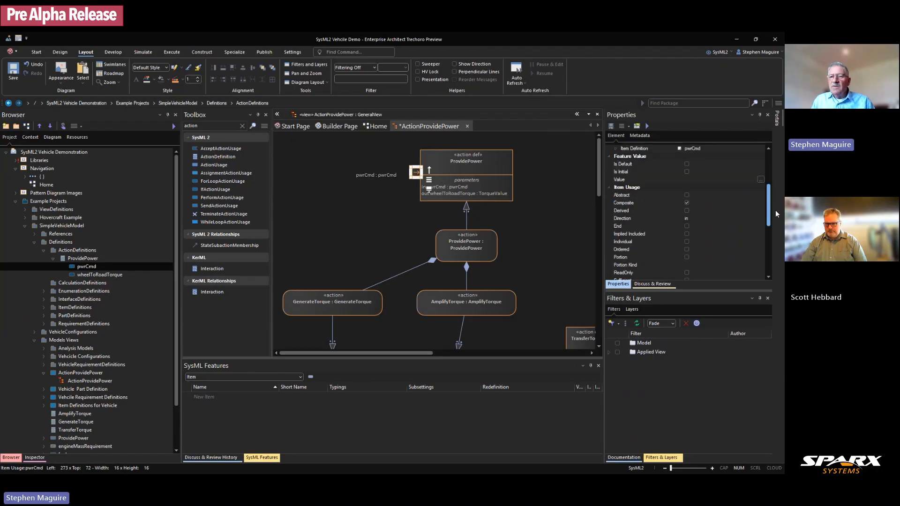
left_click(747, 217)
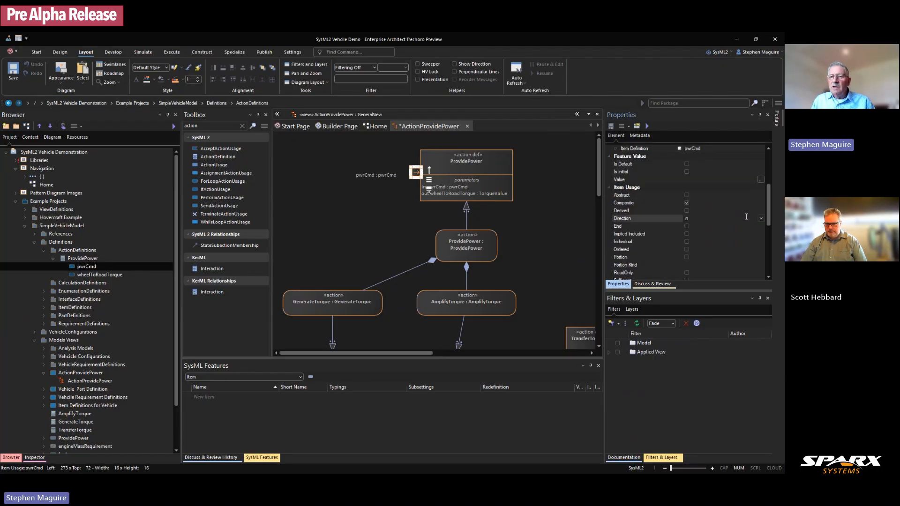
left_click(760, 218)
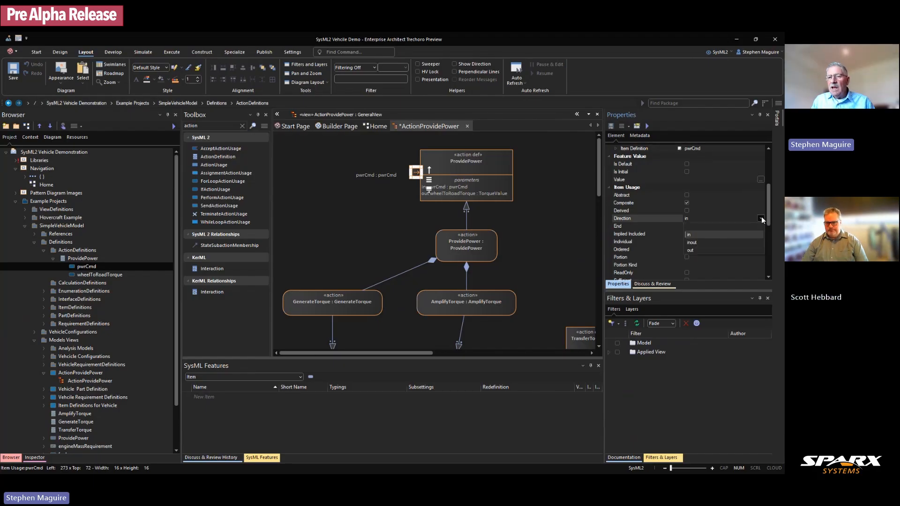
left_click(761, 216)
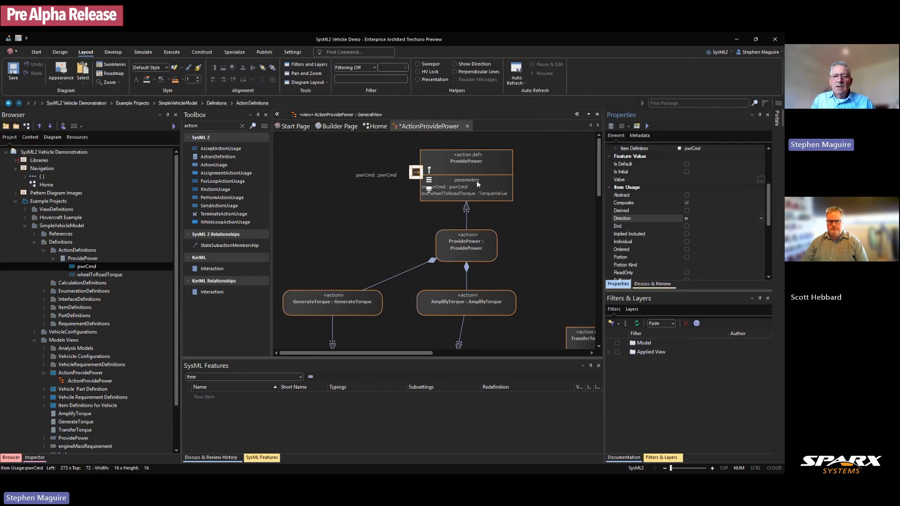
Add the definition's wheelToRoadTorque reference feature to the diagram, placing its symbol on ProvidePower's right edge with the label beside it.
left_click(460, 190)
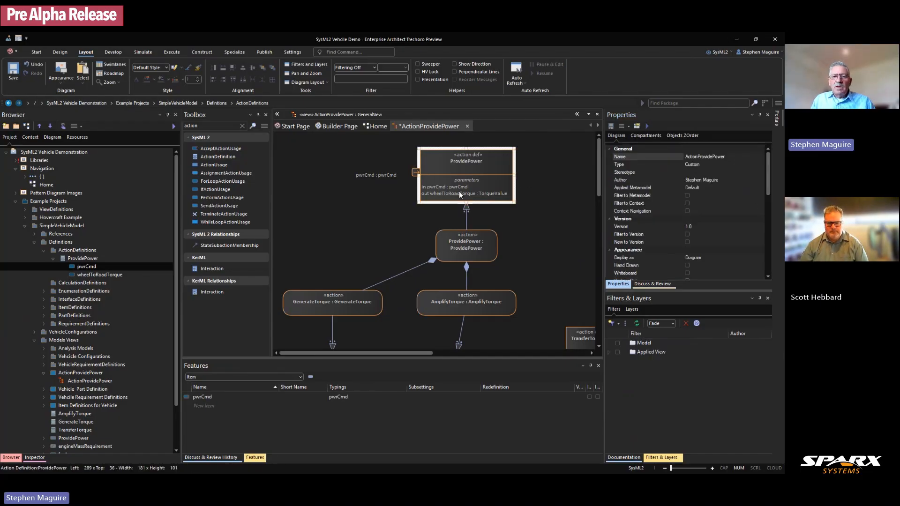
left_click(300, 377)
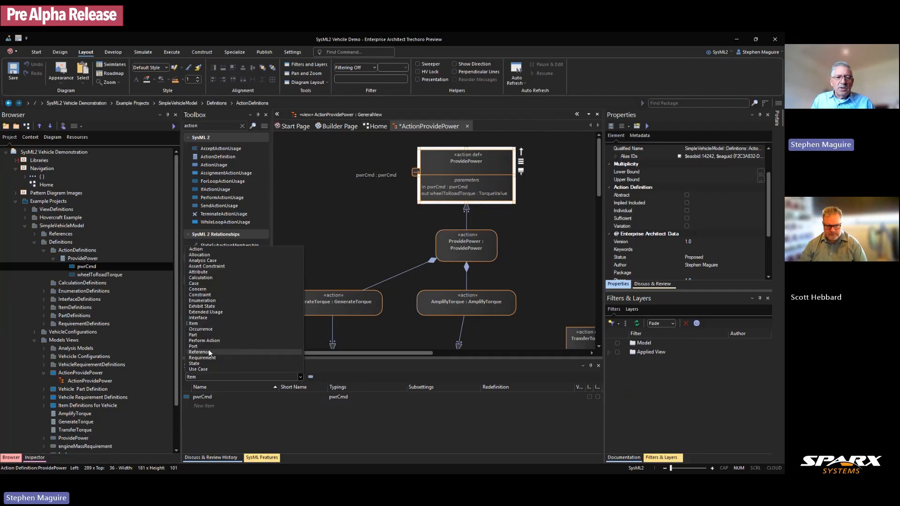
left_click(209, 352)
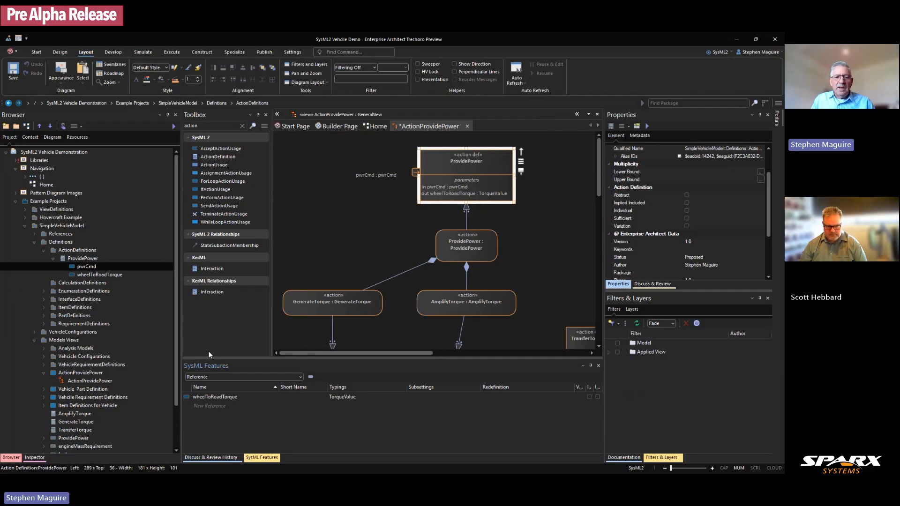
left_click(209, 397)
right_click(209, 397)
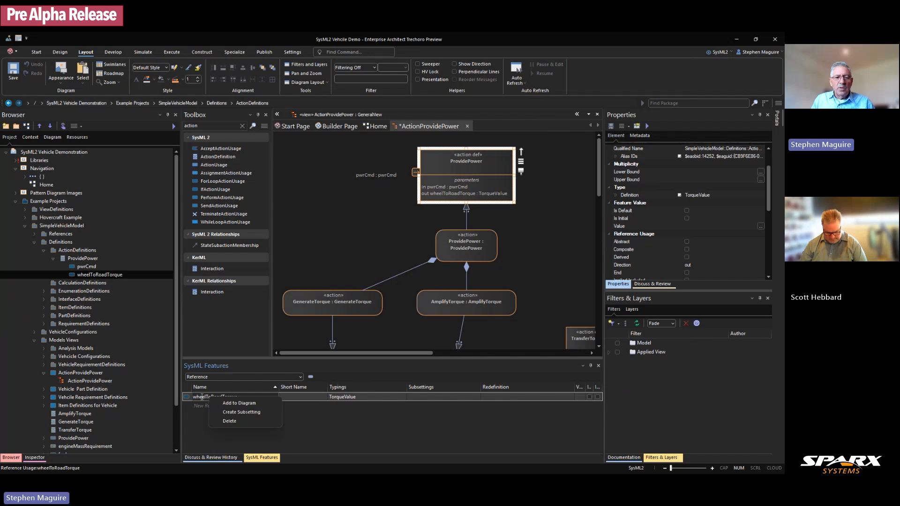
left_click(231, 403)
left_click(310, 221)
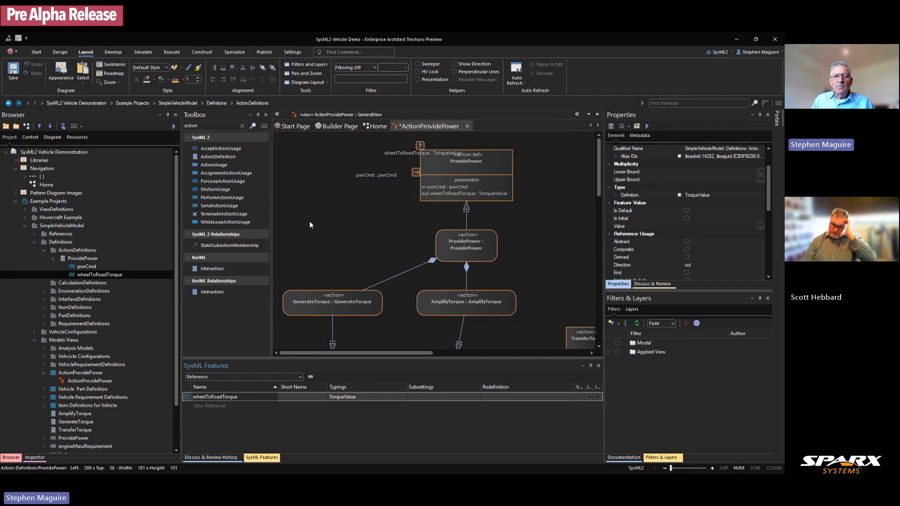
left_click_drag(420, 147, 544, 159)
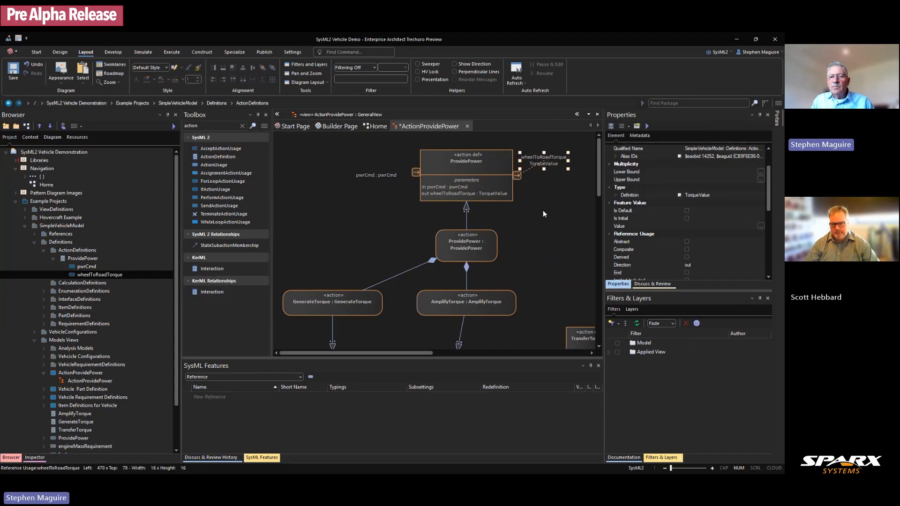
Left-align the text of the wheelToRoadTorque label beside the ProvidePower definition.
right_click(539, 161)
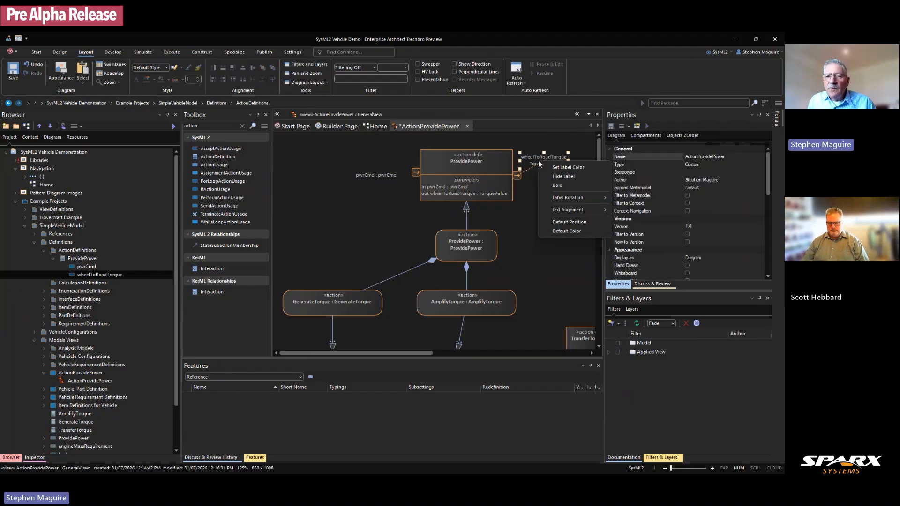
mouse_move(568, 209)
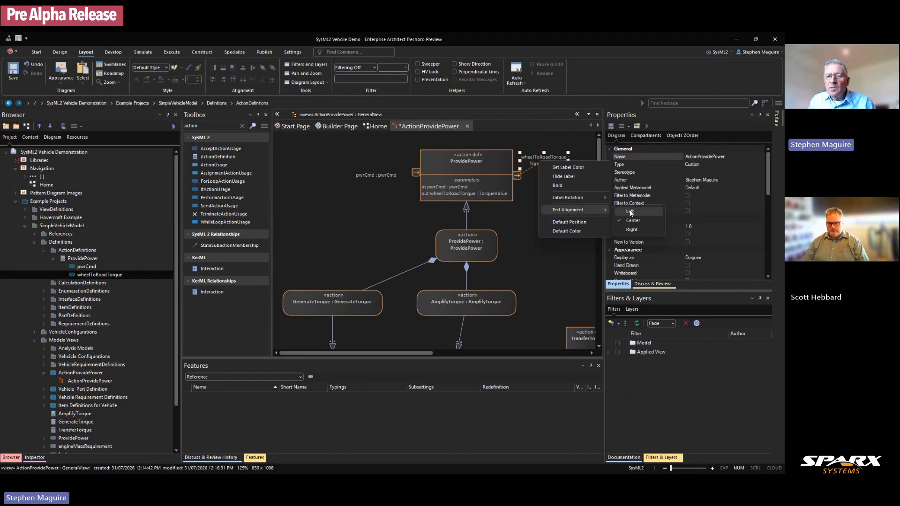
left_click(631, 212)
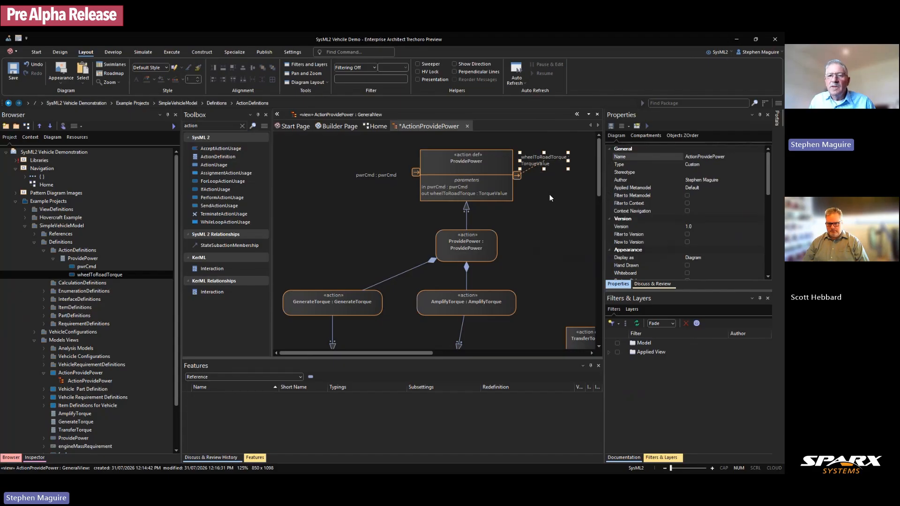
left_click(541, 159)
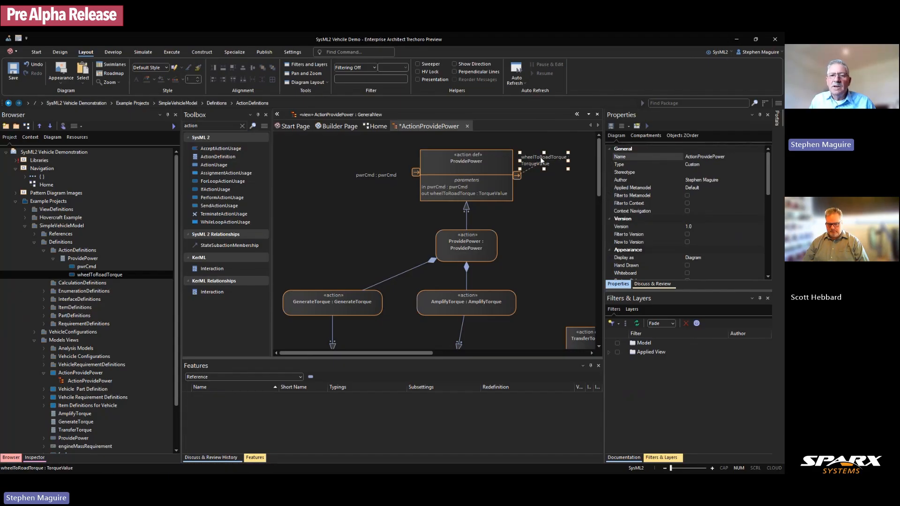
Move the pwrCmd label close to its parameter symbol, just above it, and right-align its text.
left_click(372, 174)
left_click_drag(373, 170, 400, 158)
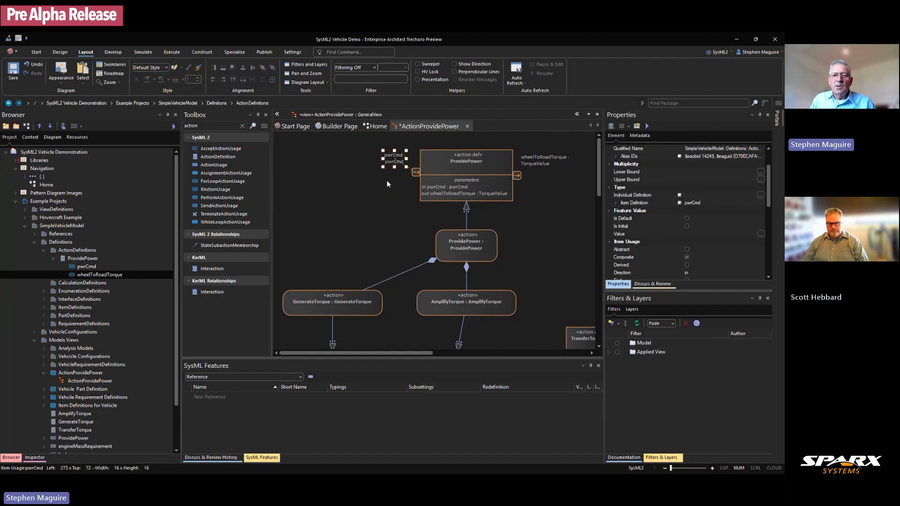
right_click(395, 158)
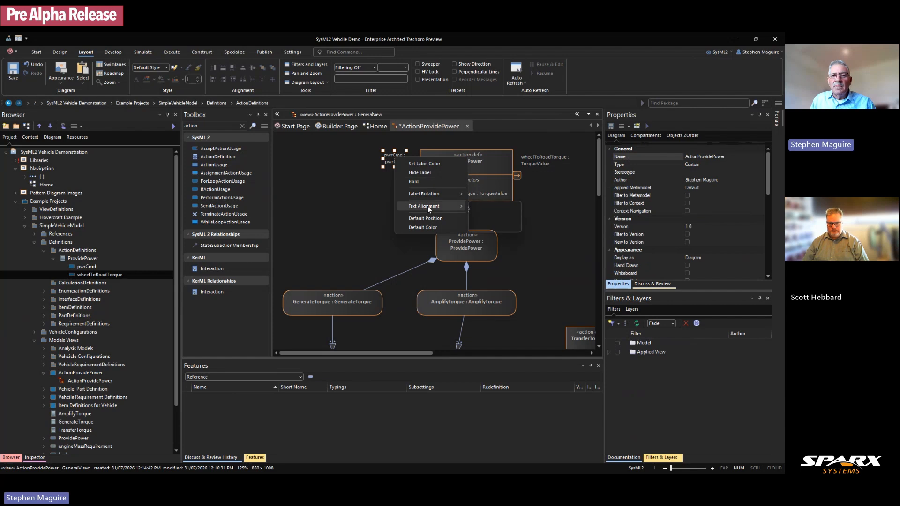
mouse_move(428, 207)
left_click(488, 226)
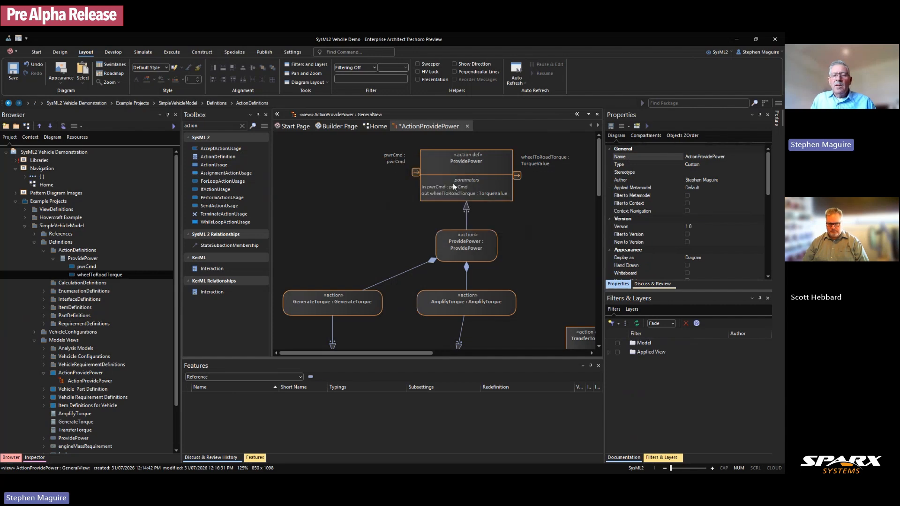
Make the GenerateTorque and AmplifyTorque definitions the same width as the GenerateTorque usage.
mouse_move(598, 185)
left_mouse_down()
mouse_move(600, 199)
mouse_move(595, 192)
left_mouse_up()
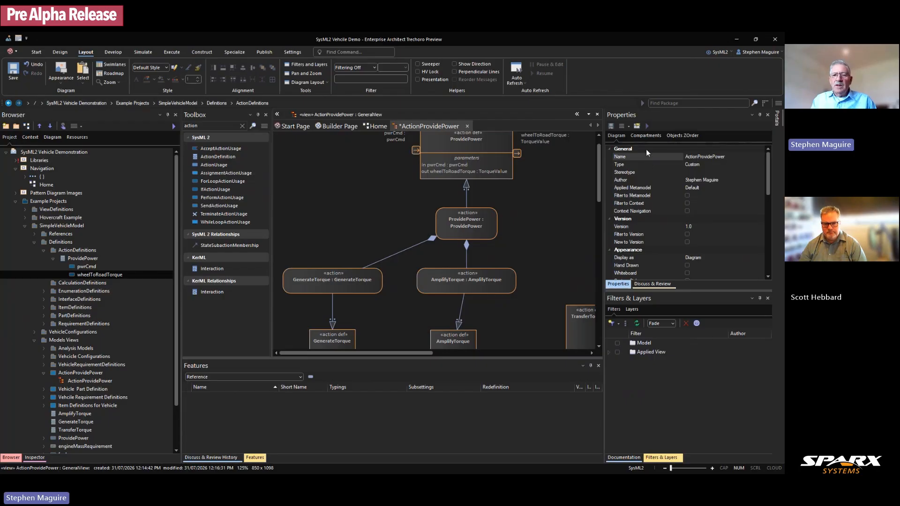
left_click_drag(597, 187, 597, 197)
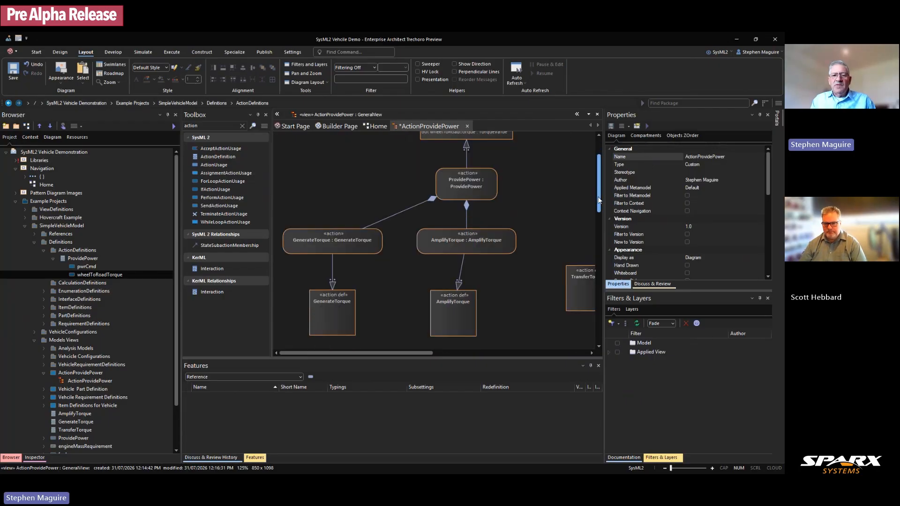
left_click(327, 313)
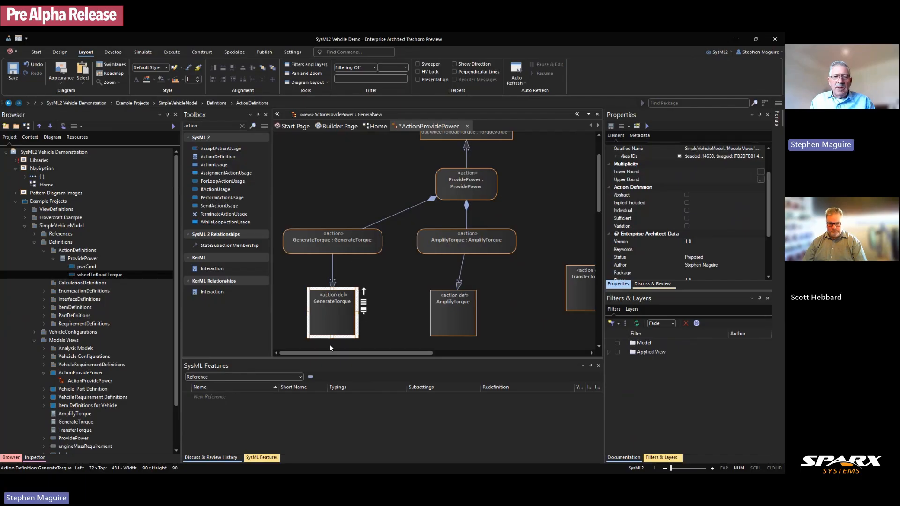
left_click(332, 322)
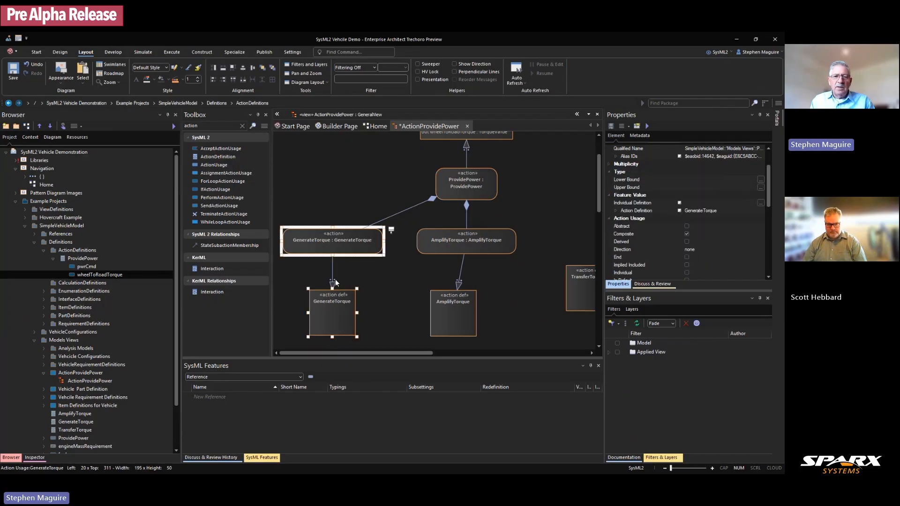
left_click(294, 294)
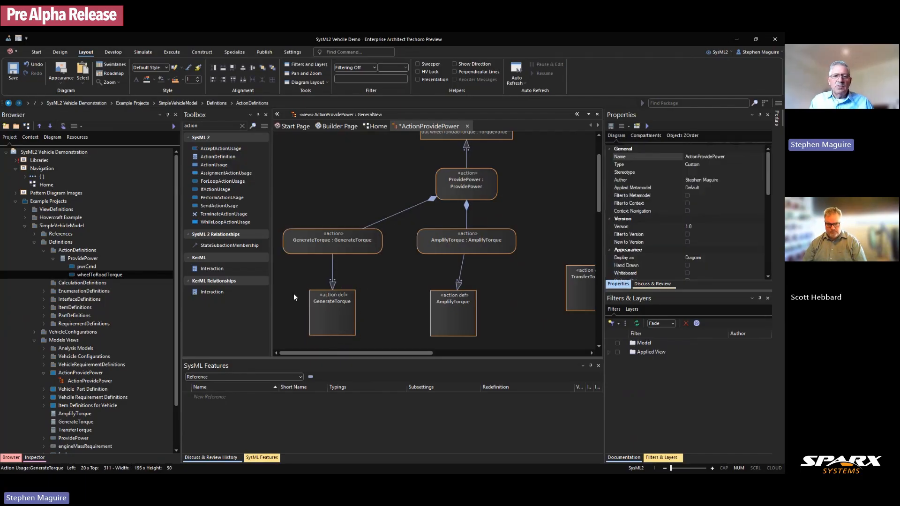
left_click_drag(298, 315, 494, 234)
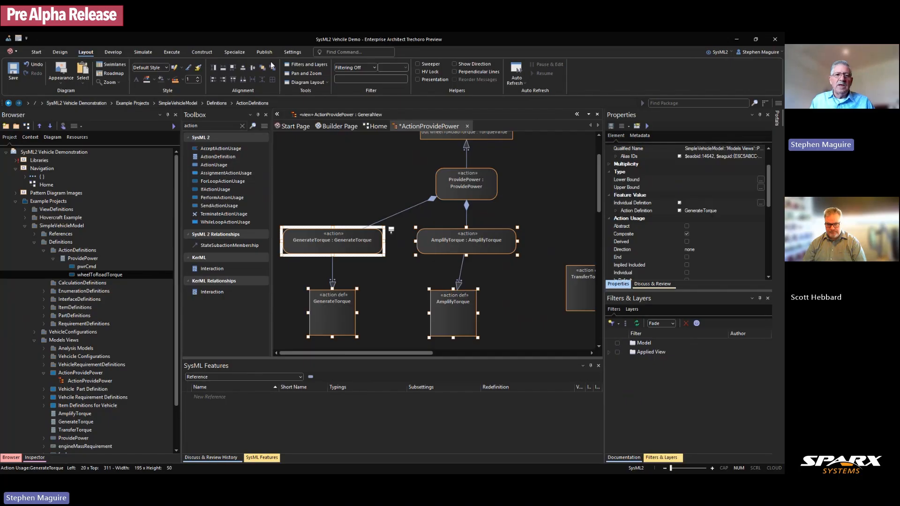
left_click(224, 69)
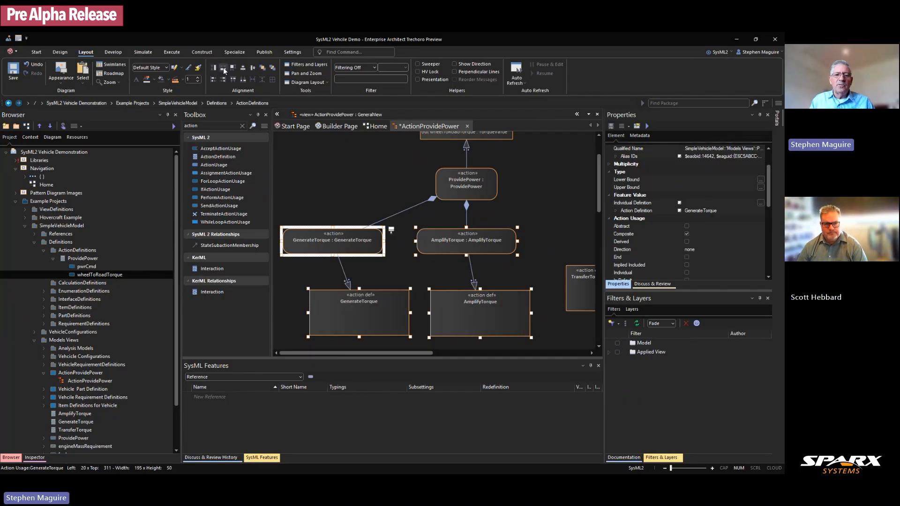
Shift the widened GenerateTorque and AmplifyTorque definitions directly beneath their corresponding usages.
left_click(338, 183)
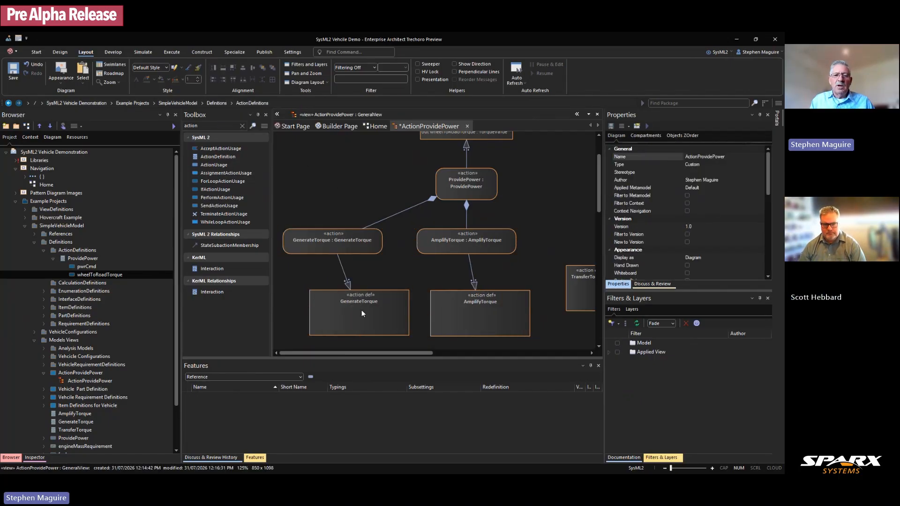
left_click_drag(361, 310, 334, 310)
left_click_drag(446, 317, 445, 318)
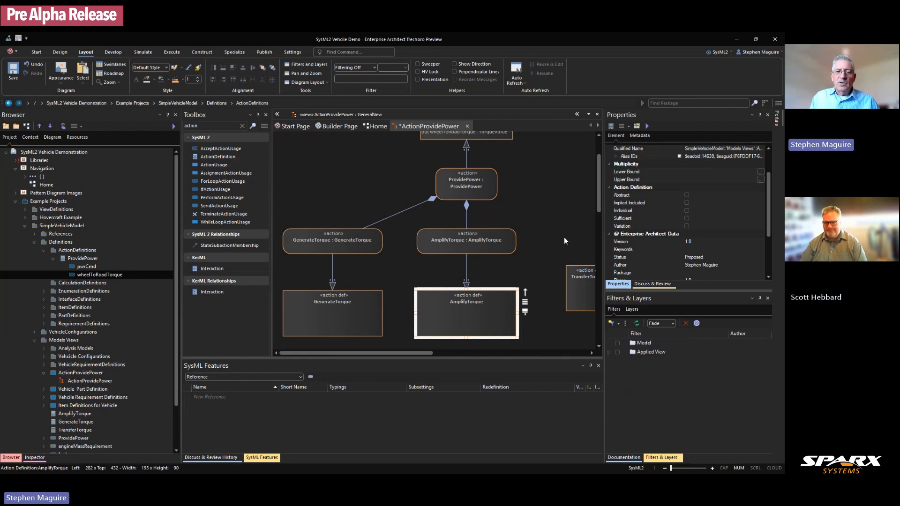
Add an item feature named fuelCmd to the GenerateTorque definition.
left_click(338, 317)
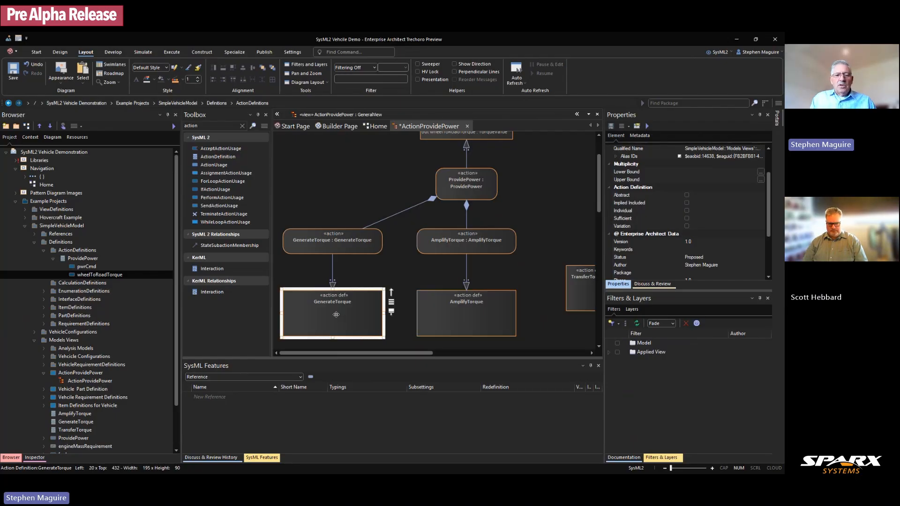
left_click(300, 378)
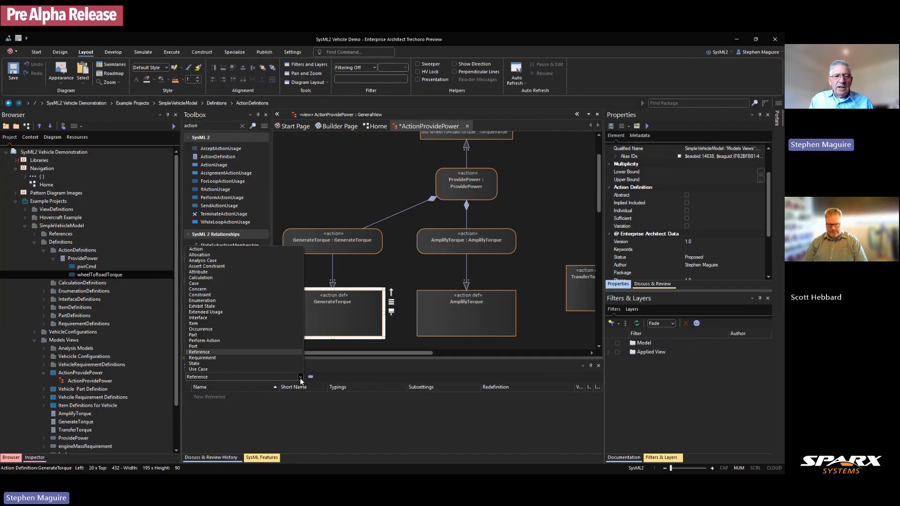
left_click(196, 323)
left_click(209, 398)
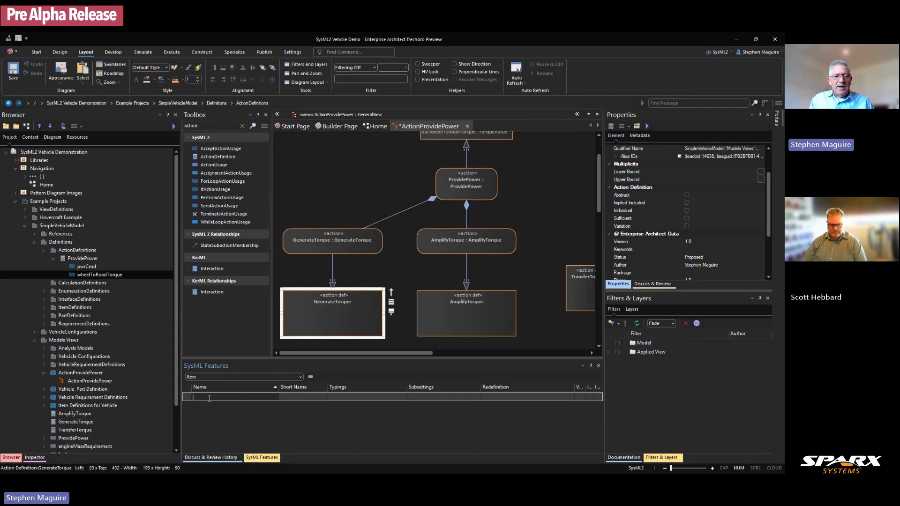
type("fuelCmd")
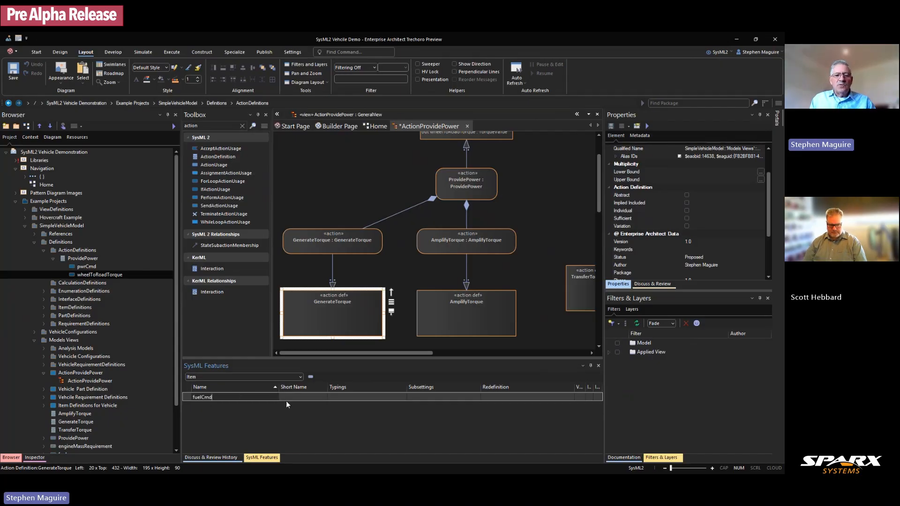
Set the typing of fuelCmd to the pwrCmd item definition in SimpleVehicleModel's ItemDefinitions.
left_click(345, 397)
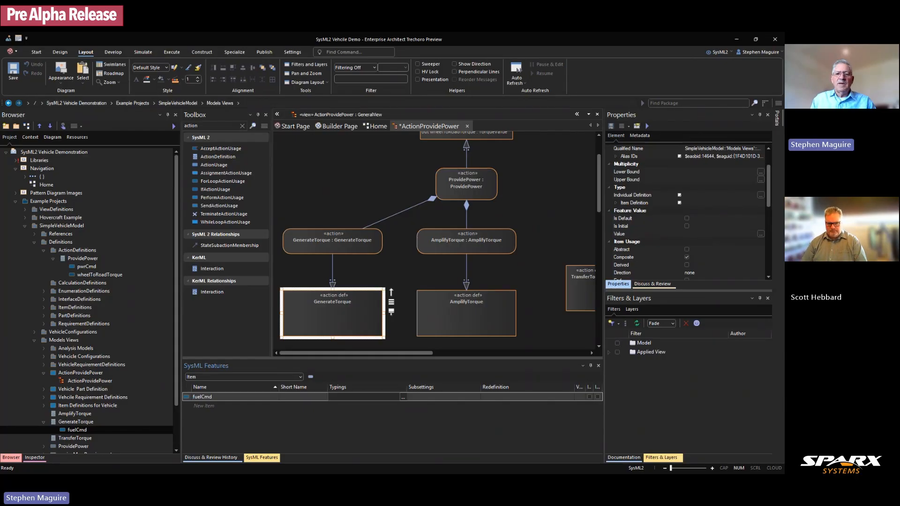
left_click_drag(273, 34, 475, 86)
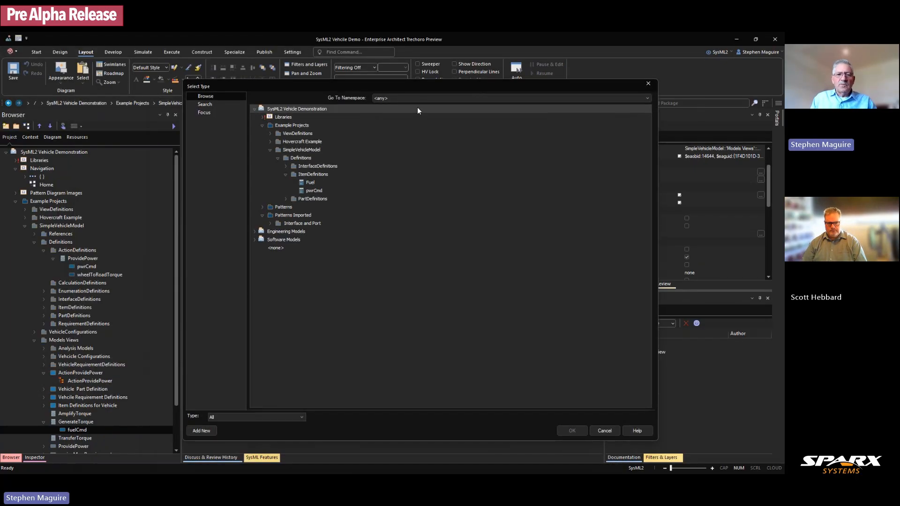
left_click(314, 191)
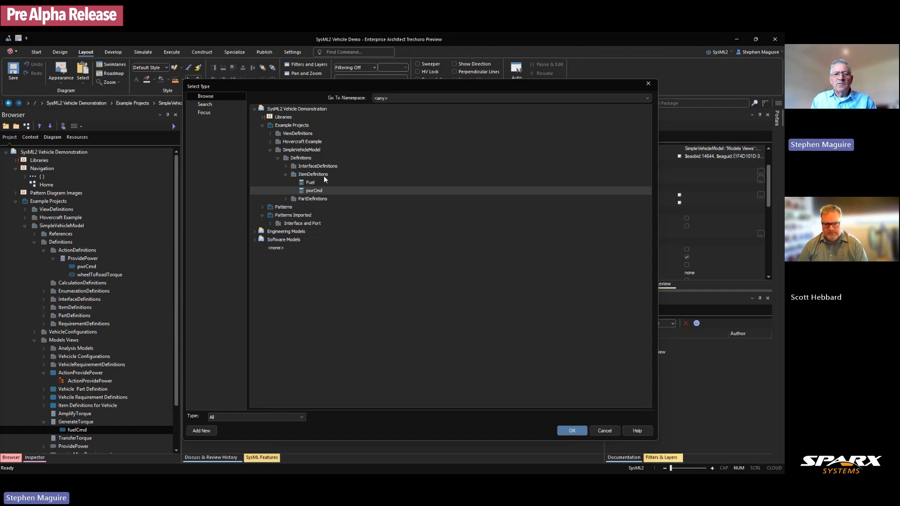
left_click(572, 429)
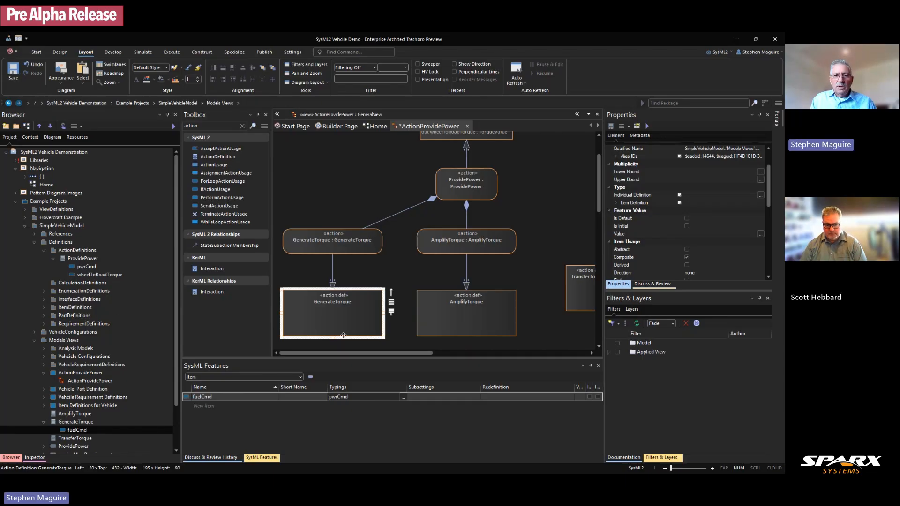
Add a reference feature named engineTorque to the GenerateTorque definition.
left_click(300, 377)
left_click(212, 352)
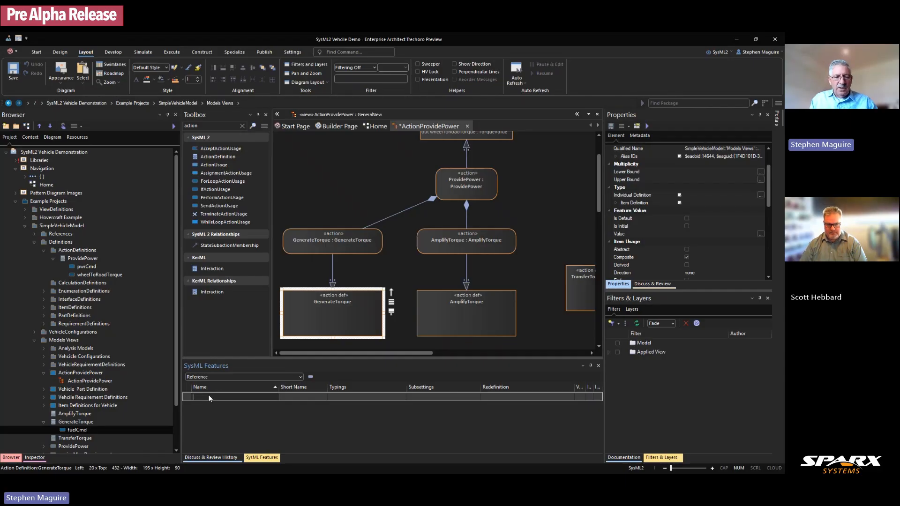
type("engineTorque")
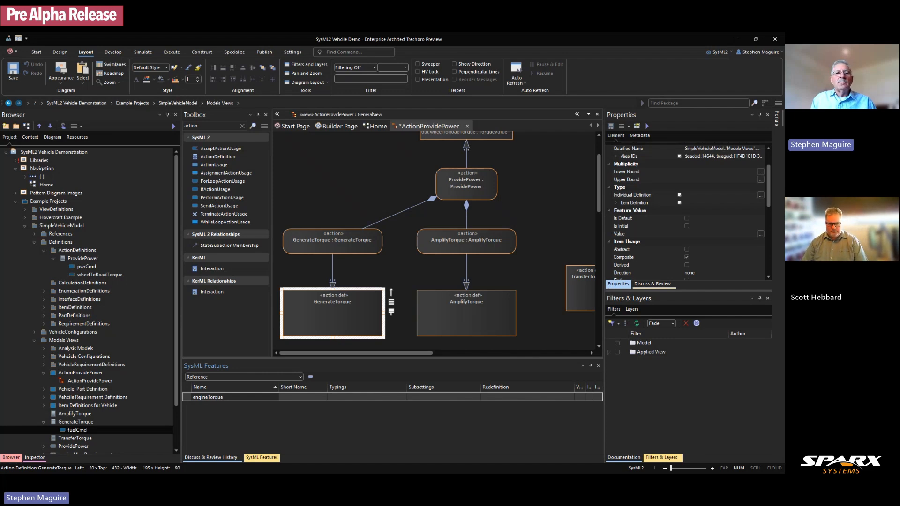
key("Return")
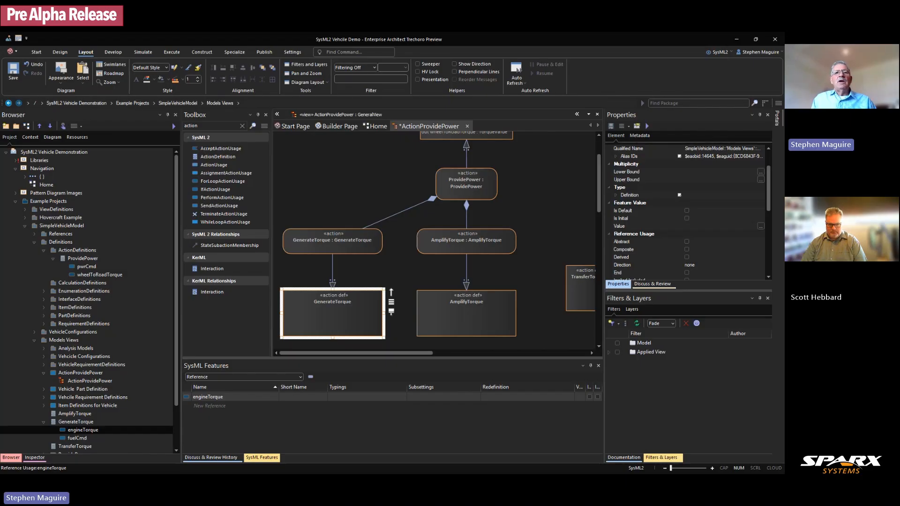
key("ctrl+l")
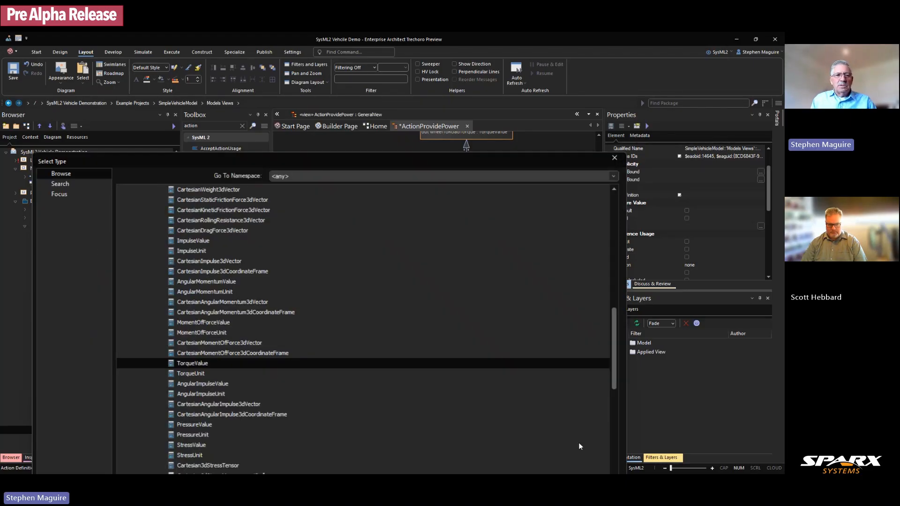
left_click_drag(328, 157, 330, 158)
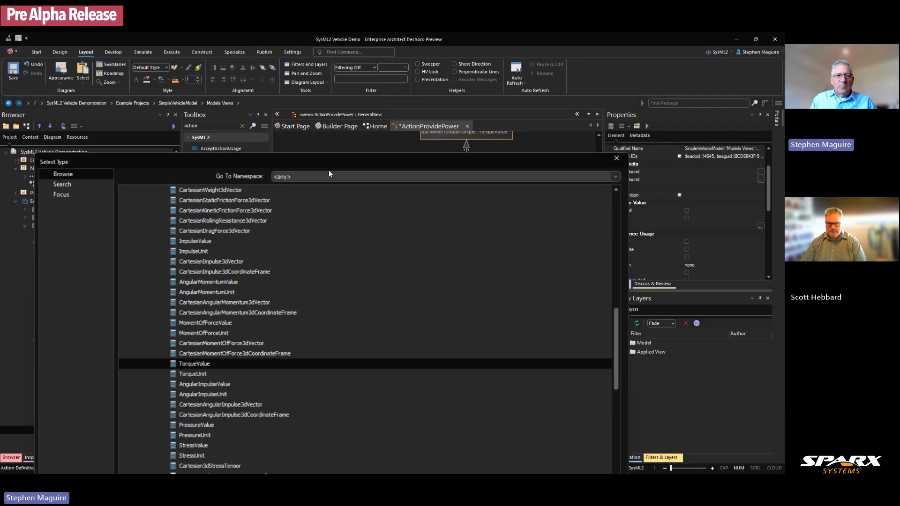
scroll(329, 289, "up", 2)
scroll(329, 288, "up", 7)
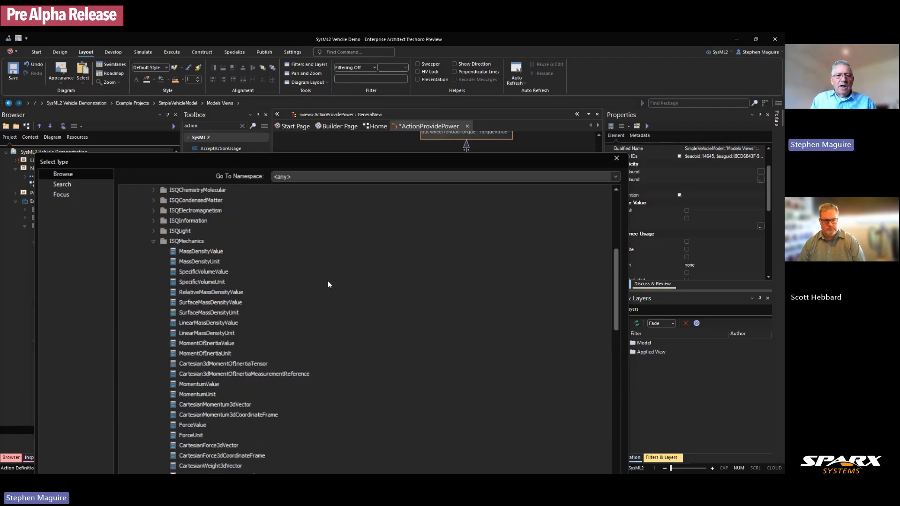
key("Escape")
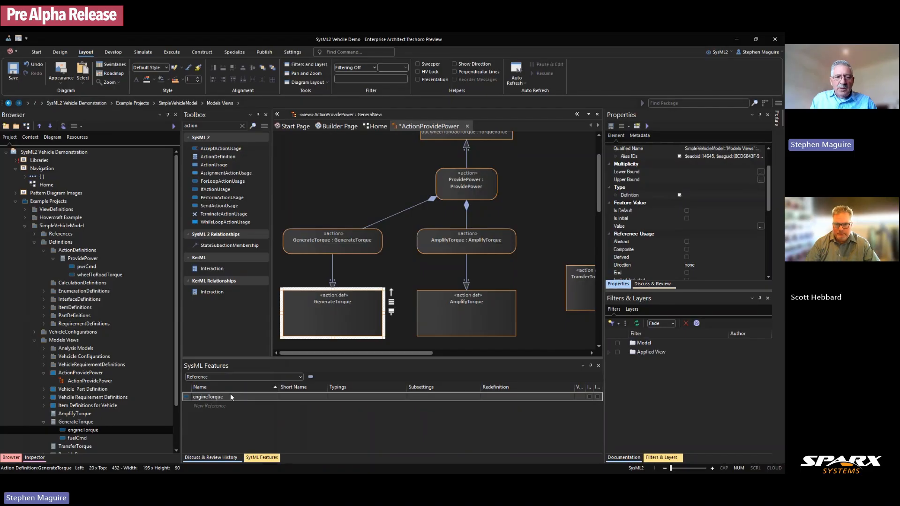
Set the typing of engineTorque to TorqueValue from the ISQMechanics package of the sysml library.
left_click(352, 396)
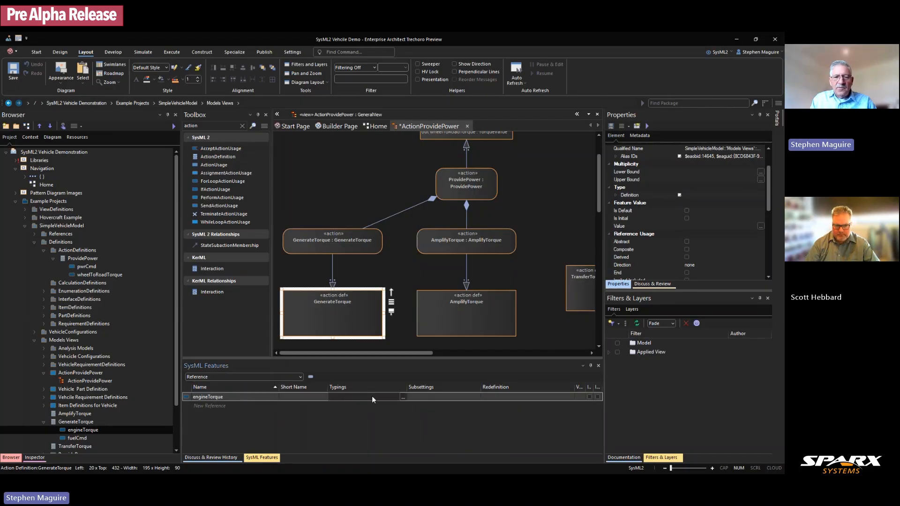
left_click(402, 397)
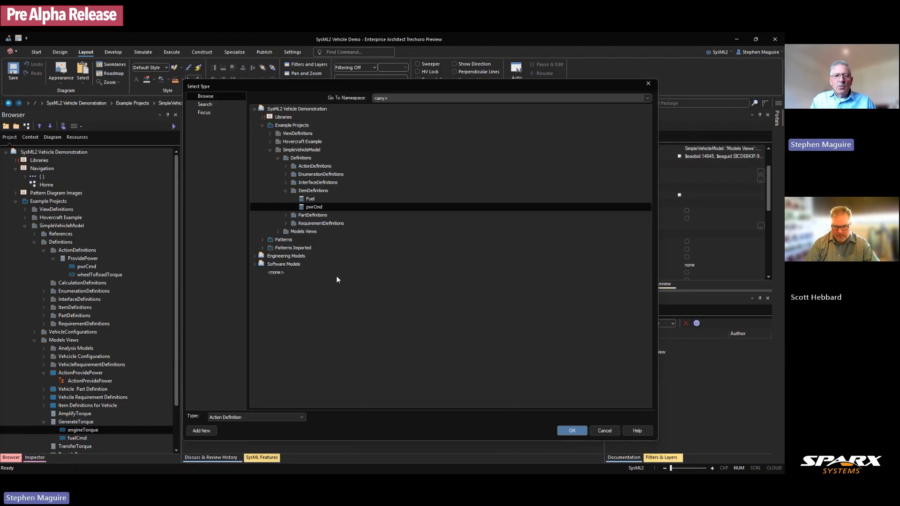
left_click(262, 116)
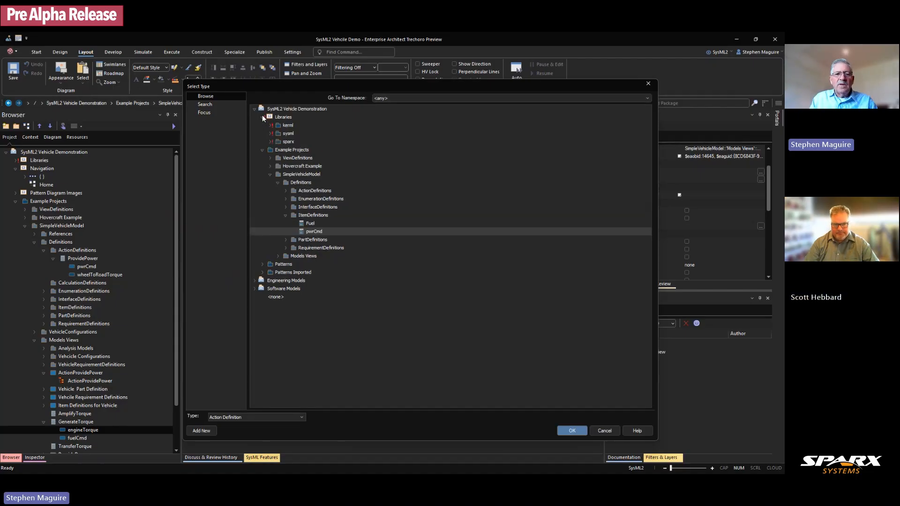
left_click(269, 134)
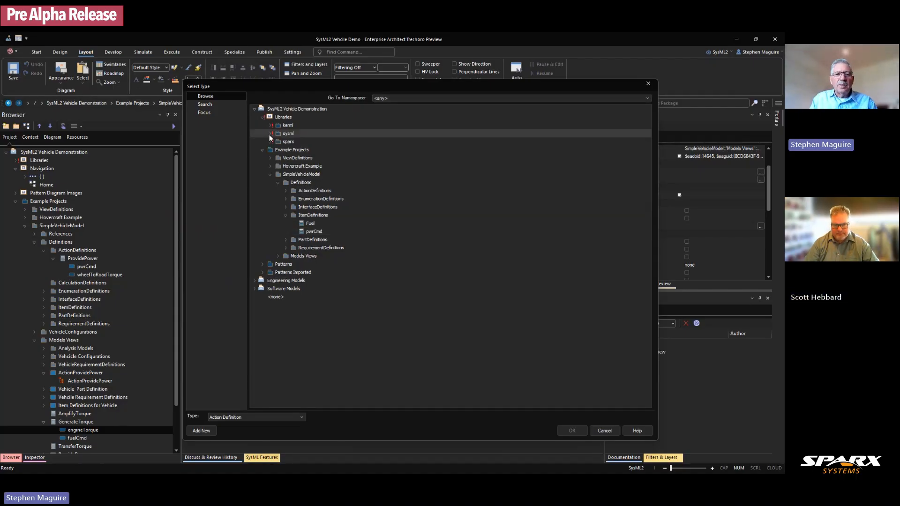
left_click(269, 134)
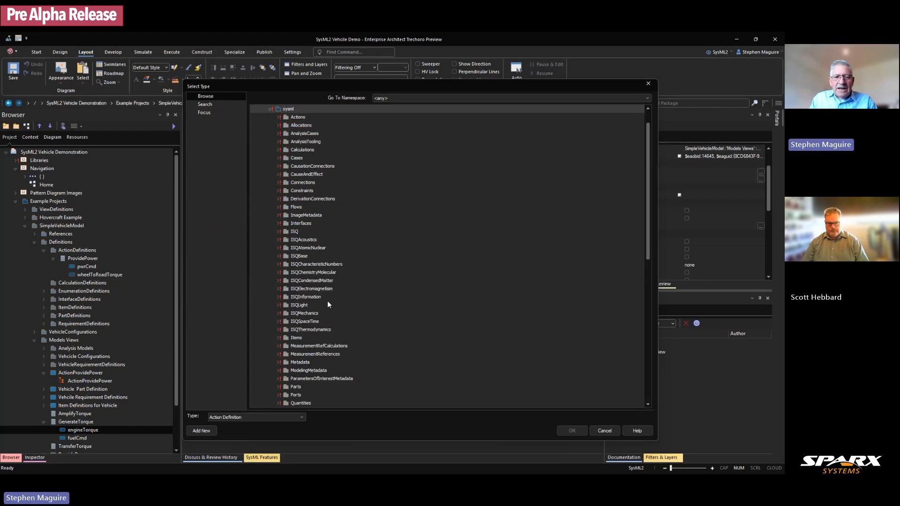
left_click(279, 313)
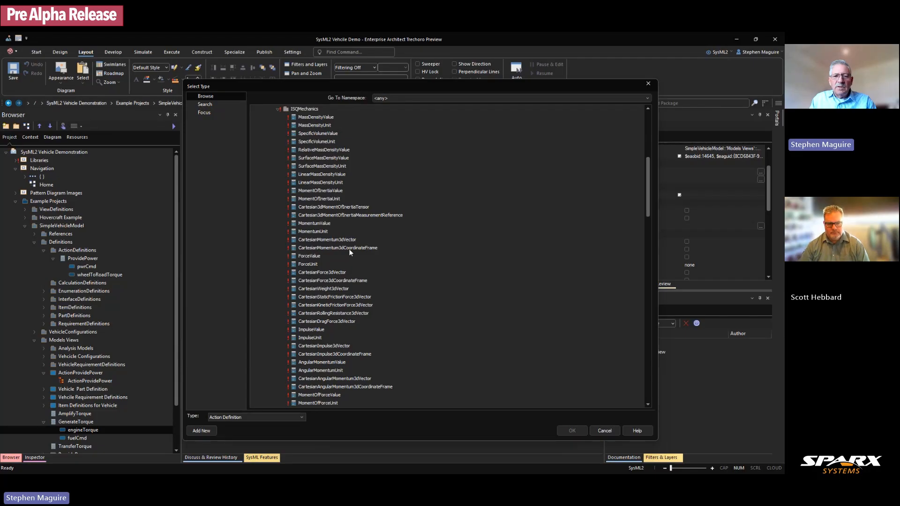
scroll(348, 249, "down", 2)
scroll(378, 255, "down", 1)
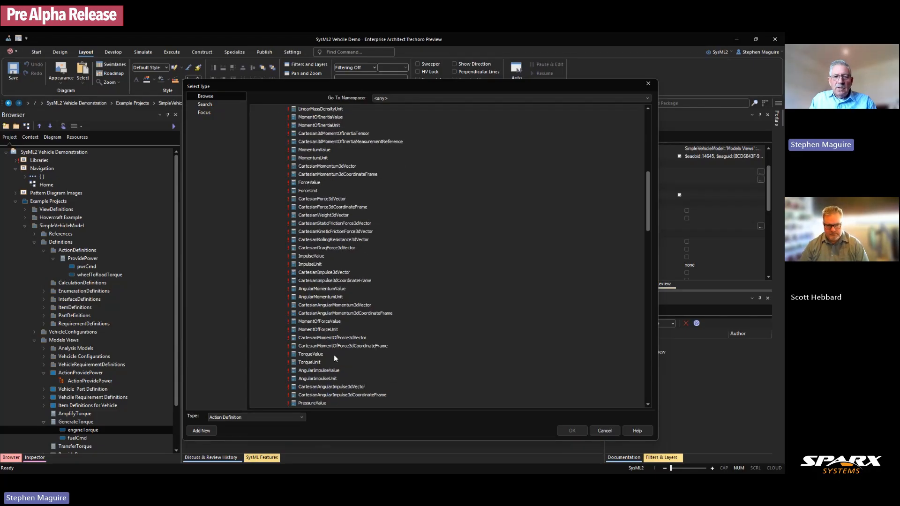
left_click(321, 355)
left_click(574, 431)
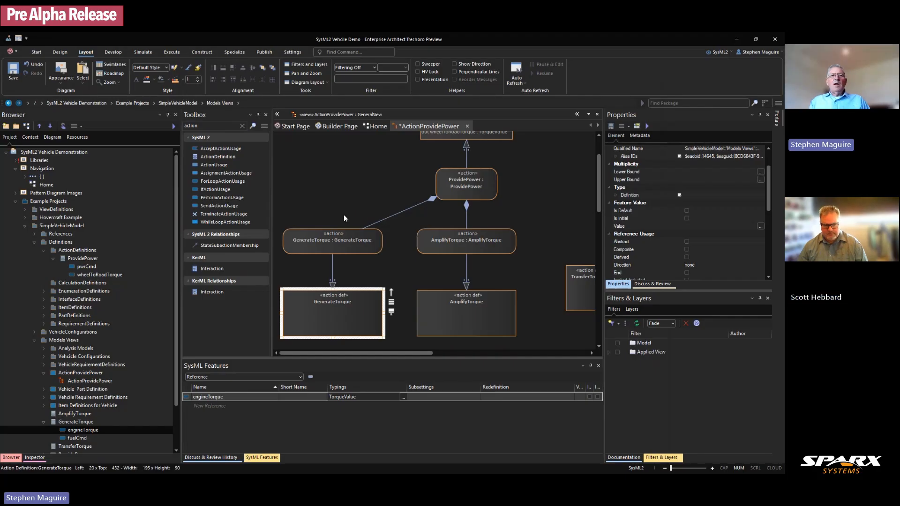
left_click(336, 180)
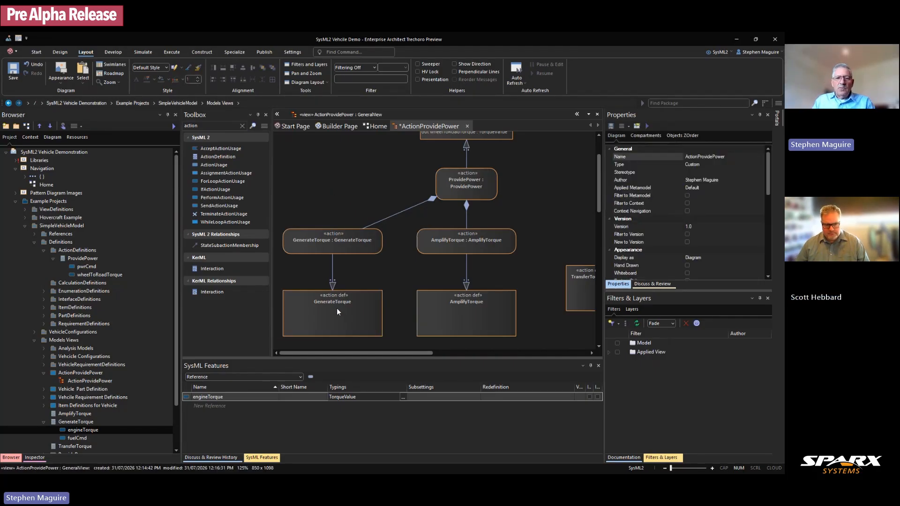
Enable the Parameters compartment on the GenerateTorque action definition.
left_click(337, 311)
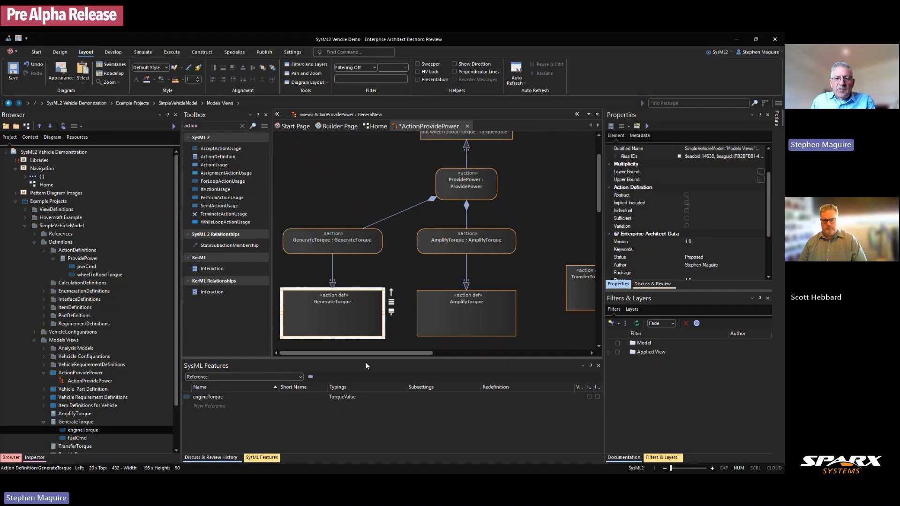
right_click(337, 322)
left_click(401, 195)
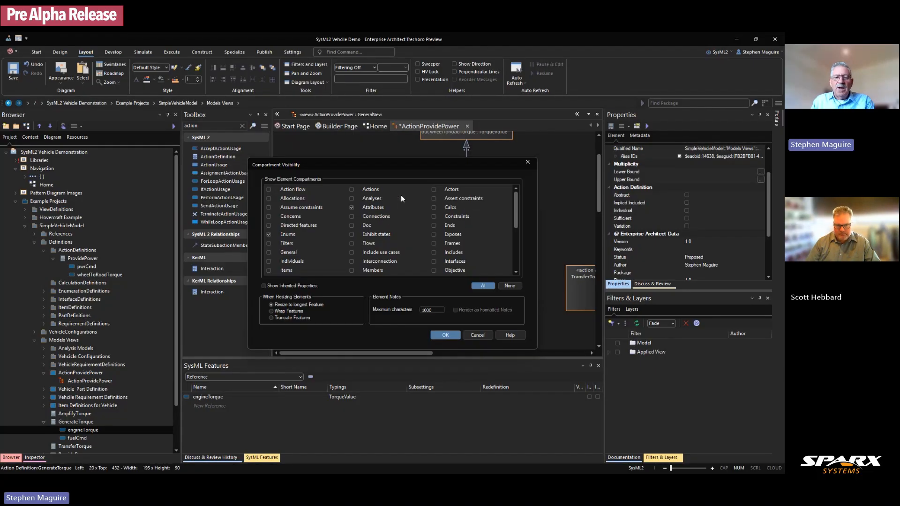
left_click_drag(516, 205, 518, 230)
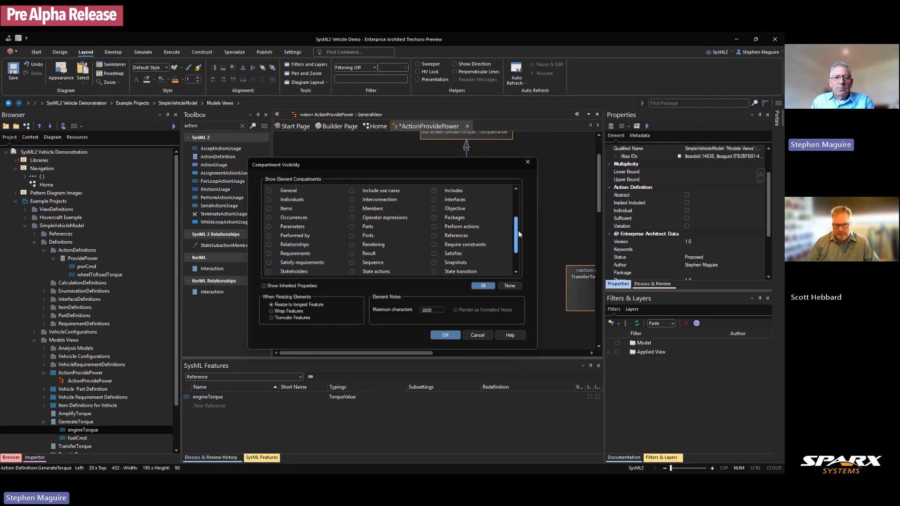
left_click(269, 227)
left_click(444, 334)
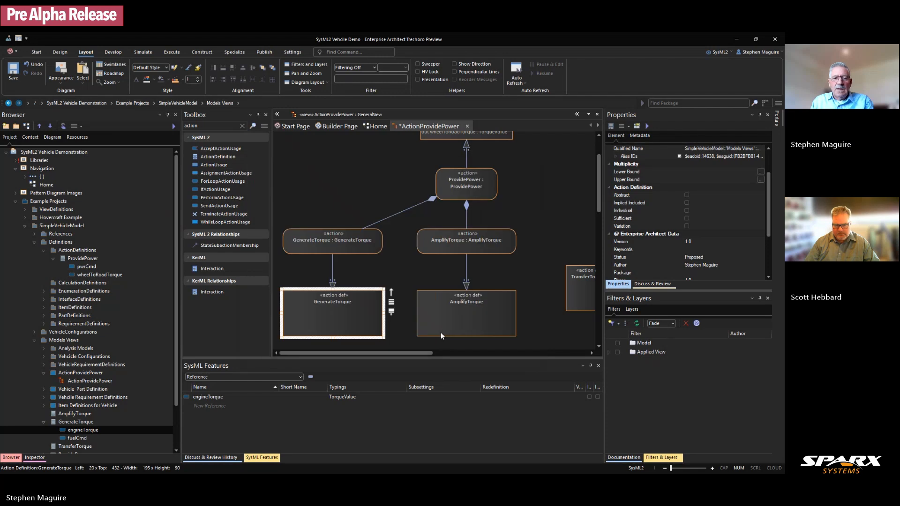
left_click(369, 270)
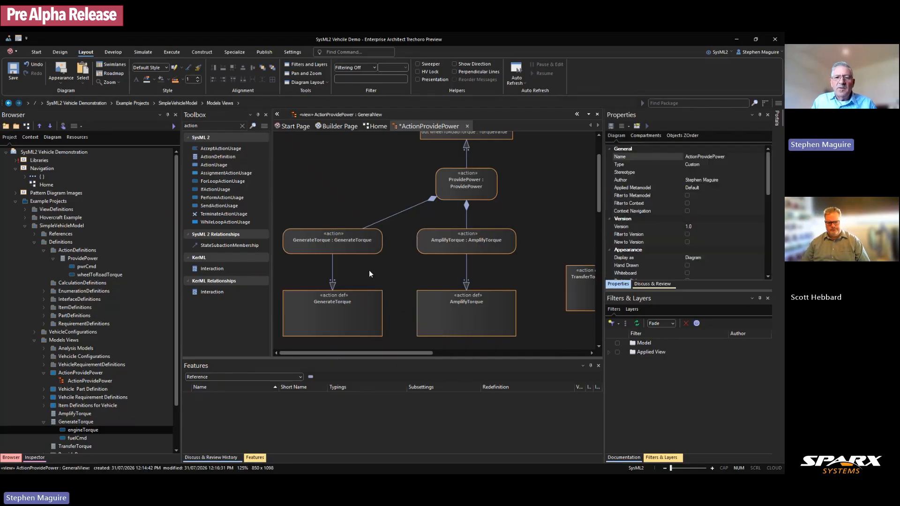
Set the direction of GenerateTorque's fuelCmd item to in.
left_click(337, 311)
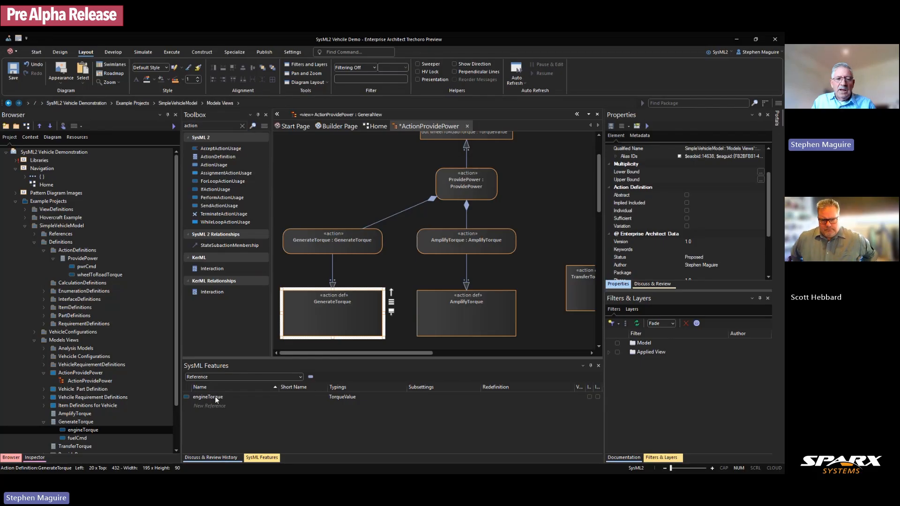
left_click(300, 377)
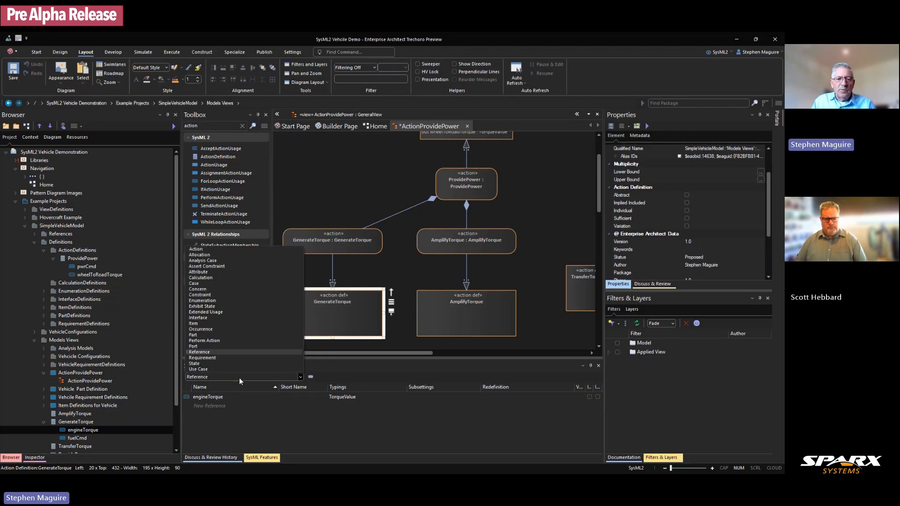
left_click(201, 325)
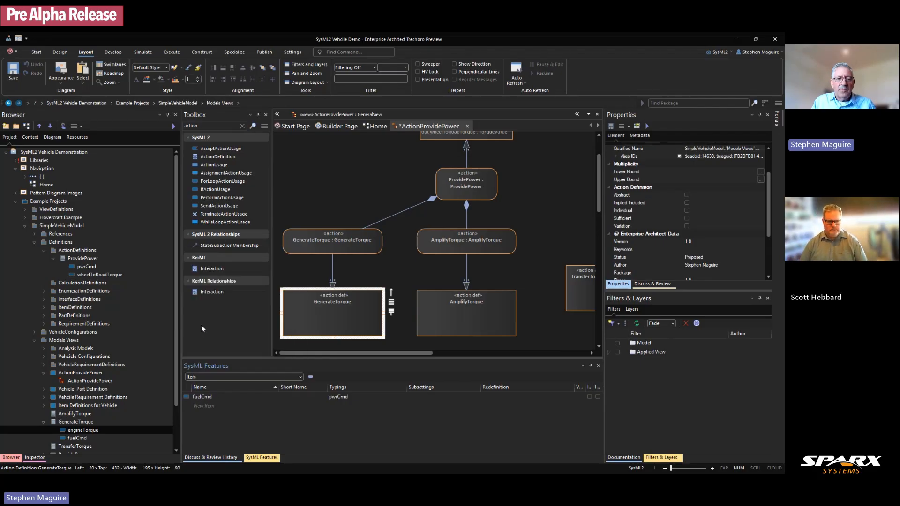
left_click(205, 397)
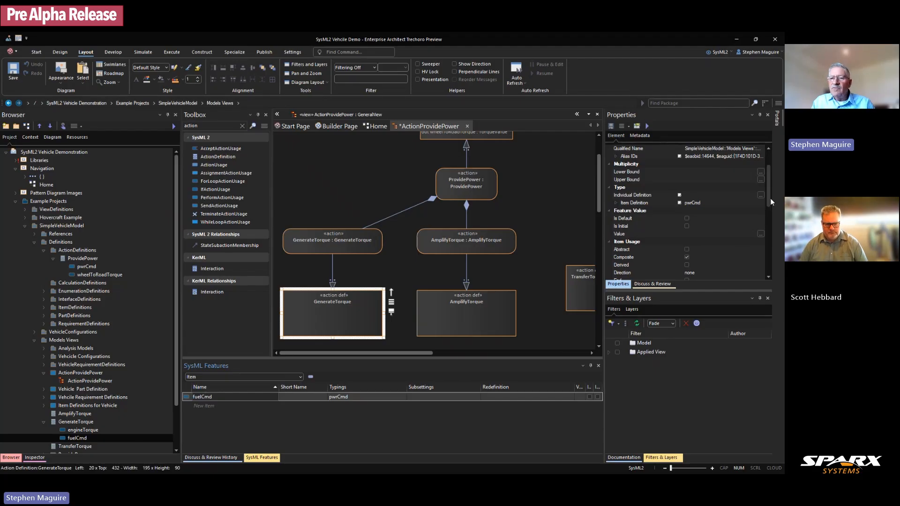
left_click_drag(770, 196, 776, 223)
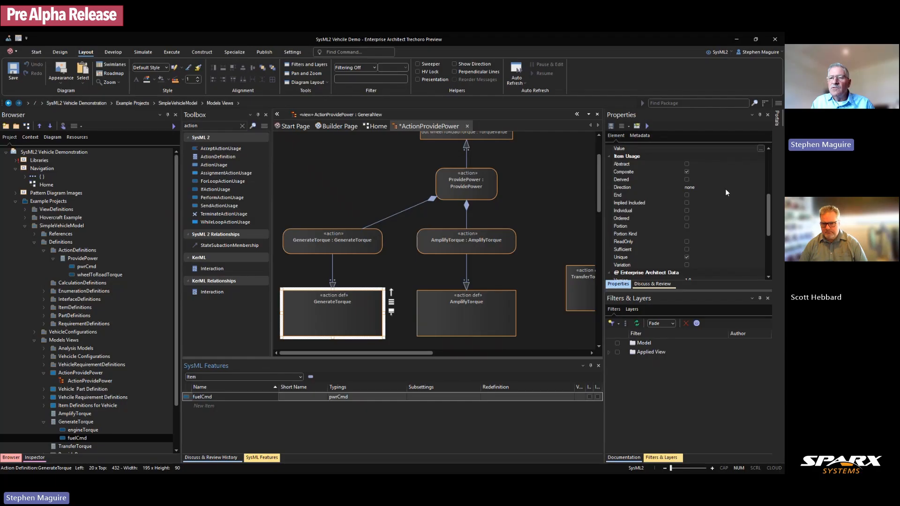
left_click(725, 187)
left_click(760, 188)
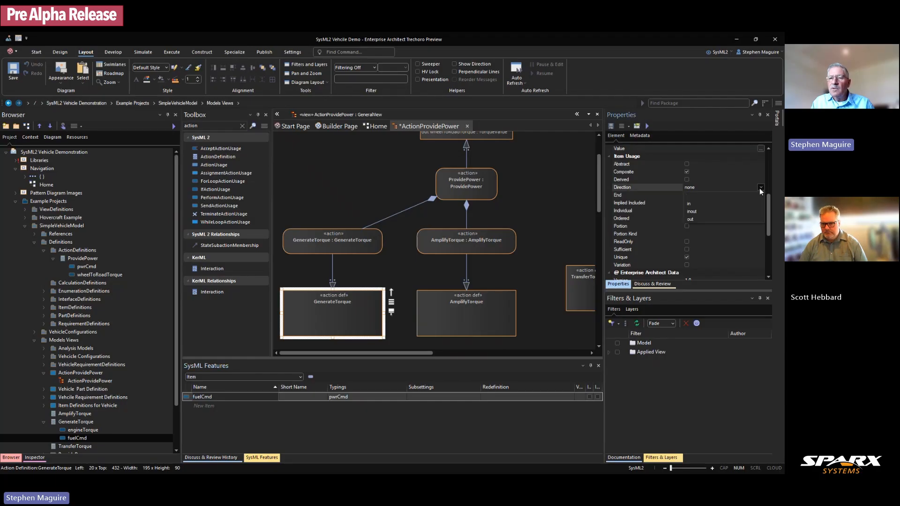
left_click(694, 204)
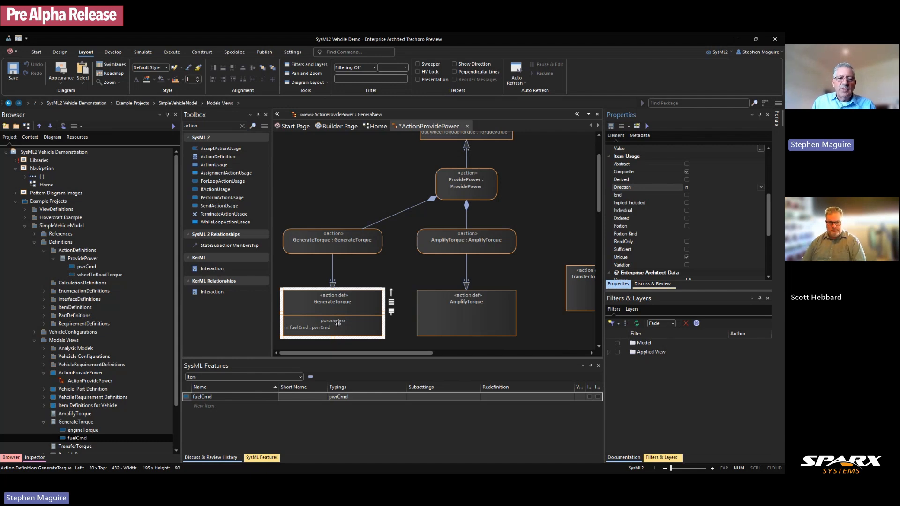
Set the direction of GenerateTorque's engineTorque reference to out.
left_click(300, 377)
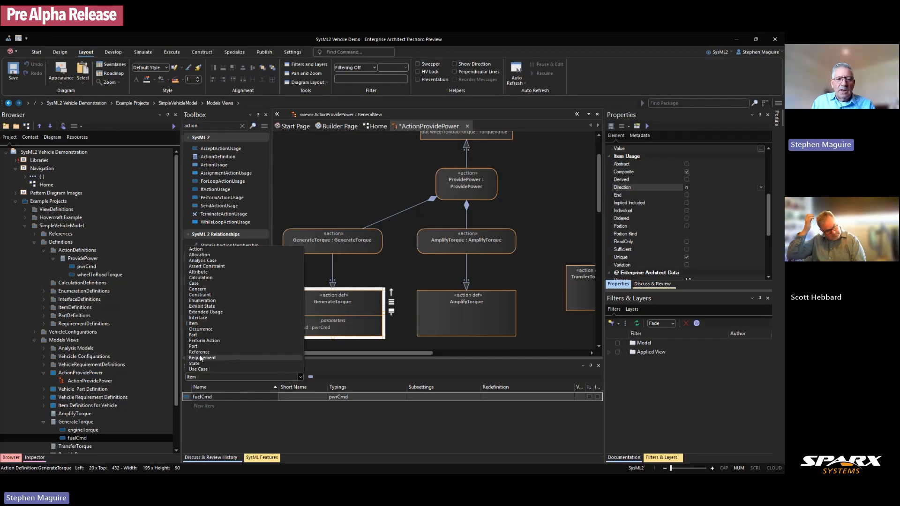
left_click(201, 352)
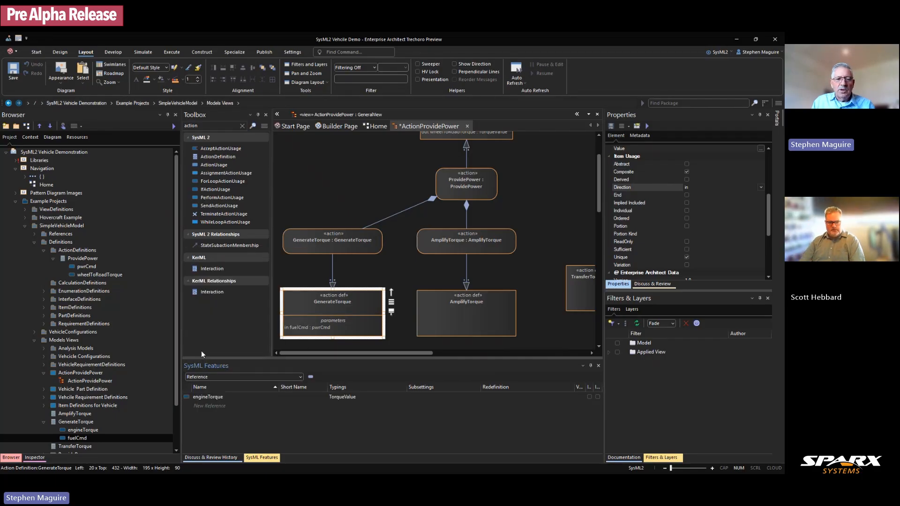
left_click(209, 397)
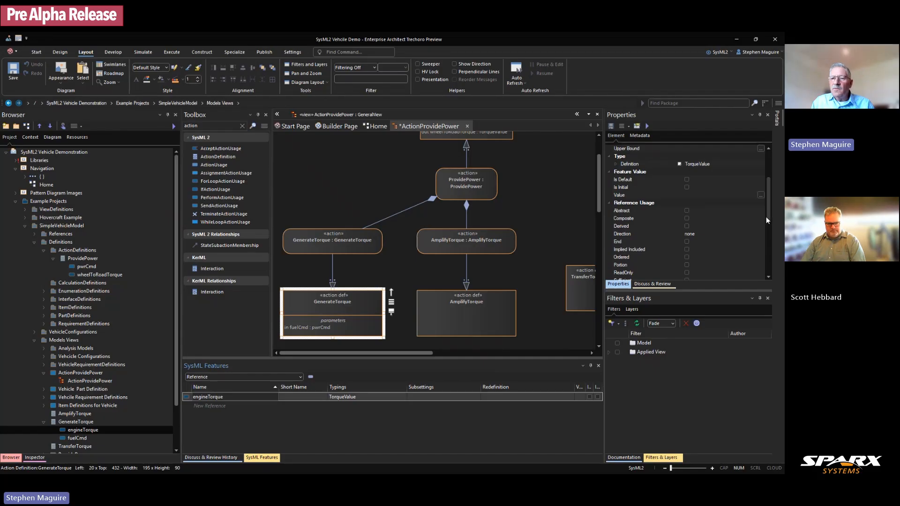
left_click(763, 234)
left_click(761, 234)
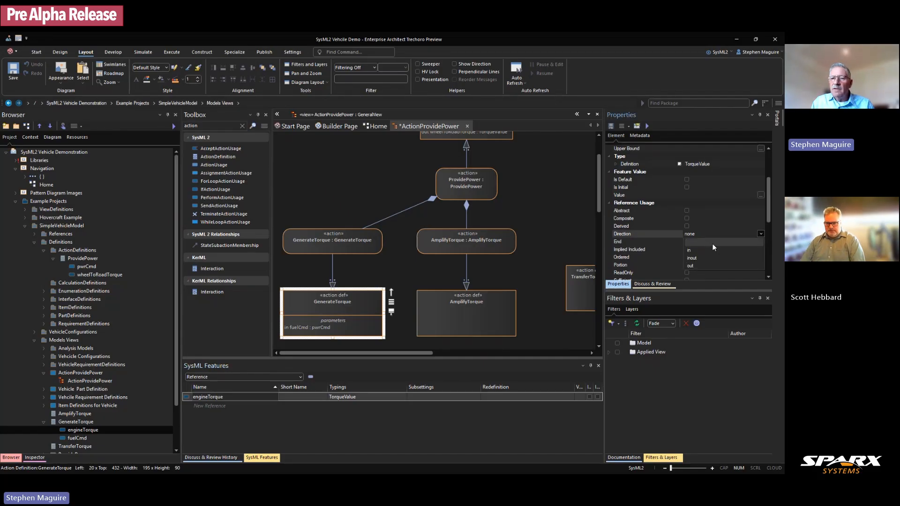
left_click(698, 265)
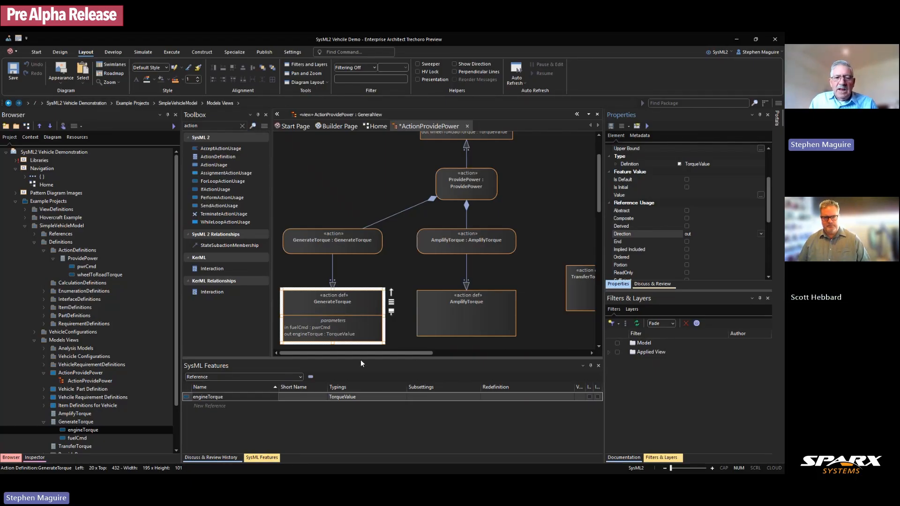
Shift all elements of the diagram to the right to make room beside GenerateTorque.
left_click(417, 220)
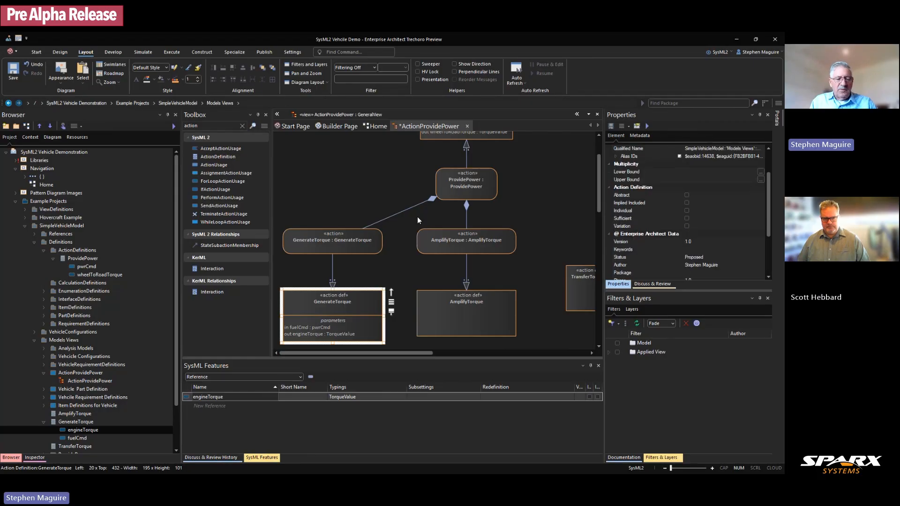
key("ctrl+a")
key("Right")
key("Right")
key("Right")
key("Right")
key("Right")
key("Right")
key("Right")
key("Right")
key("Right")
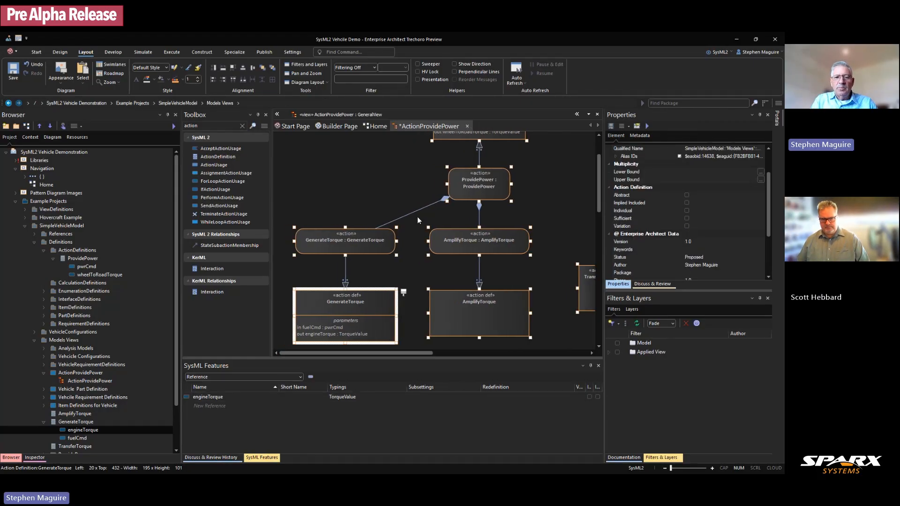
key("Right")
key("Right")
key("Right")
key("Right")
key("Right")
key("Right")
key("Right")
left_click(355, 184)
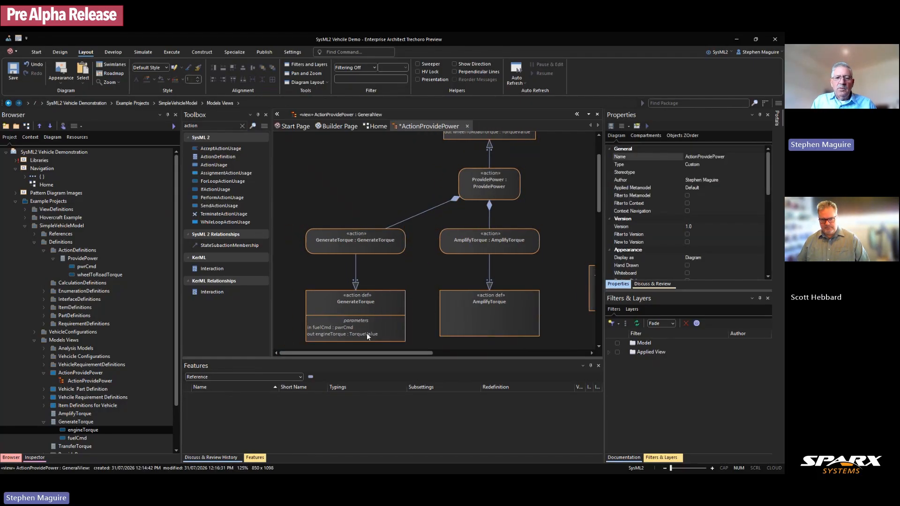
Show engineTorque as a parameter on the right edge of the GenerateTorque definition, with its label above and clear of the border.
left_click(361, 306)
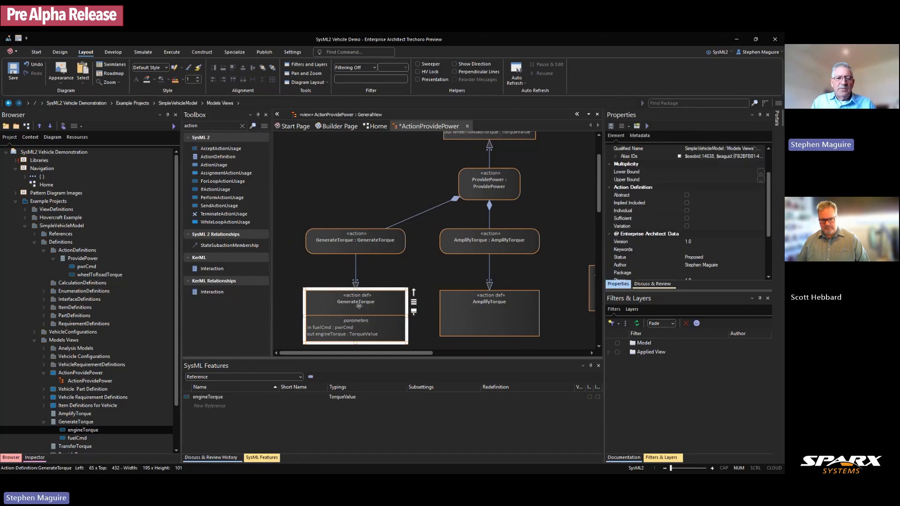
left_click(218, 398)
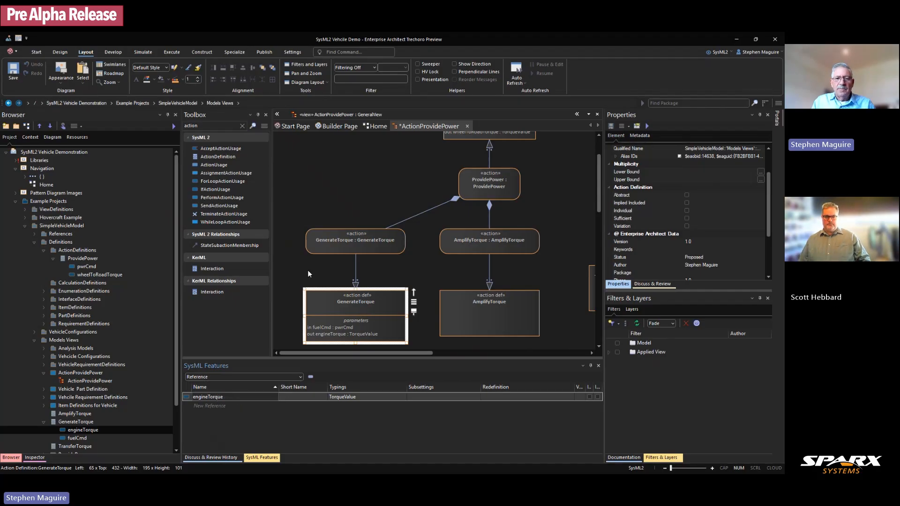
left_click_drag(308, 272, 436, 280)
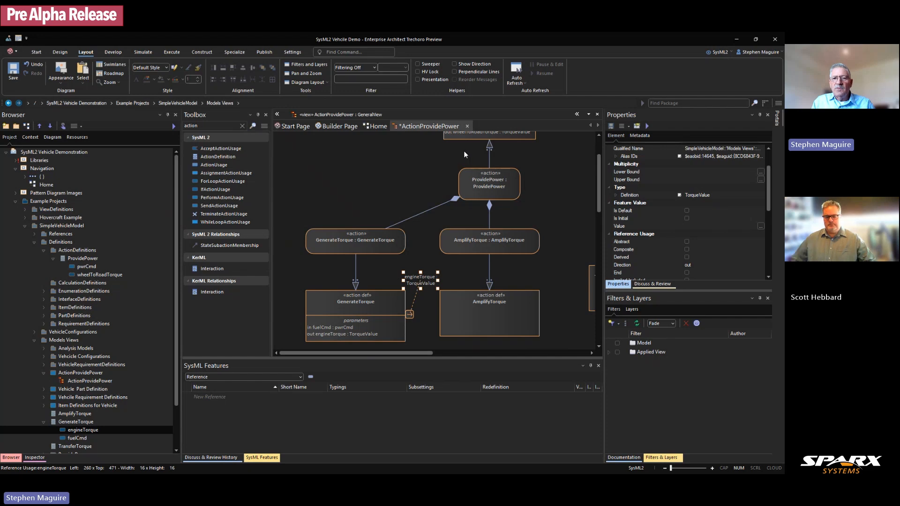
Move the ProvidePower definition and usage and the AmplifyTorque usage and definition together further right, away from the engineTorque label.
left_click_drag(491, 343, 511, 139)
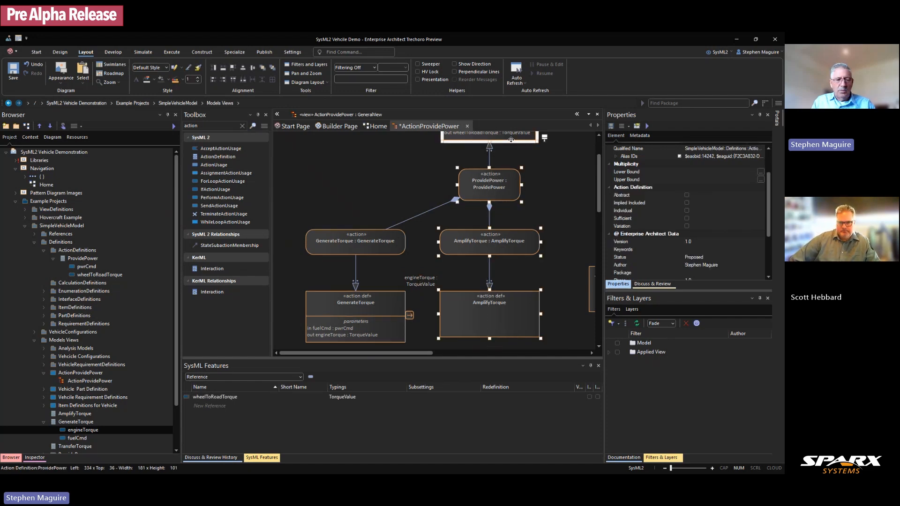
key("shift+Right")
key("shift+Right")
key("shift+Right")
key("shift+Right")
key("shift+Right")
key("shift+Right")
key("shift+Right")
key("shift+Right")
key("shift+Right")
key("shift+Right")
key("shift+Right")
key("shift+Right")
key("shift+Right")
key("shift+Right")
key("shift+Right")
key("shift+Right")
key("shift+Right")
key("shift+Right")
key("shift+Right")
key("shift+Right")
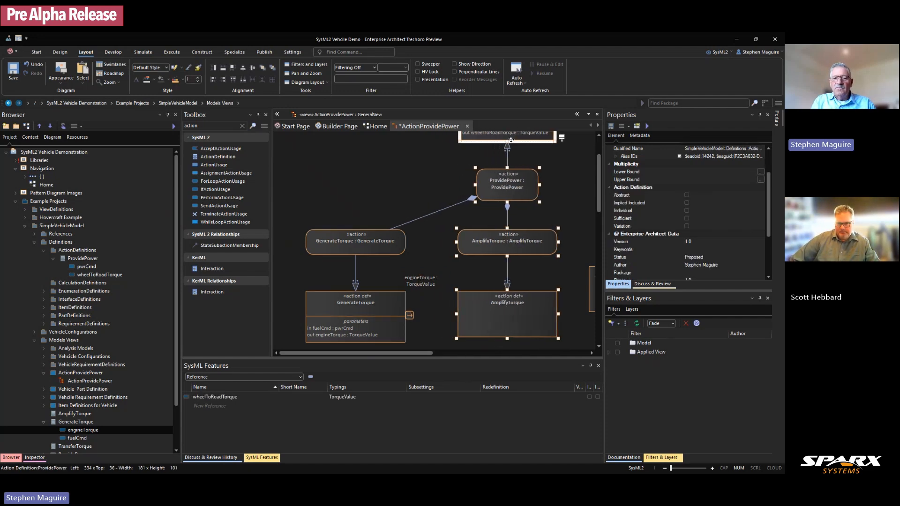
key("shift+Right")
key("shift+Right")
left_click(423, 241)
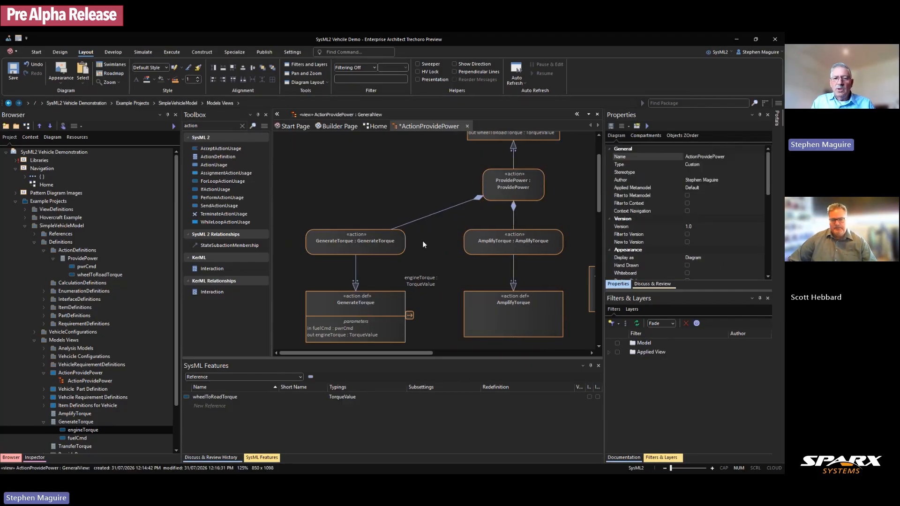
Move engineTorque's label close beside its parameter, and show the item fuelCmd as a parameter on the GenerateTorque definition's left edge, with its label above.
left_click(426, 284)
left_click_drag(430, 297, 430, 297)
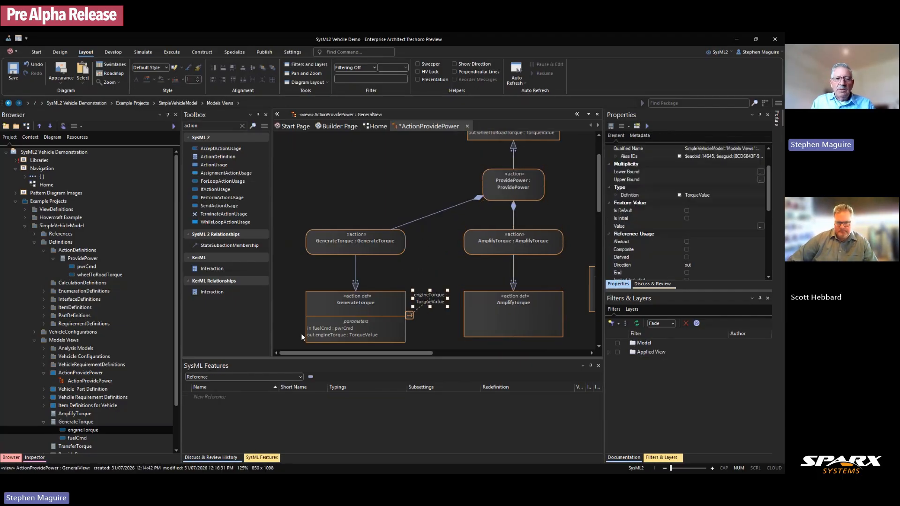
left_click(334, 316)
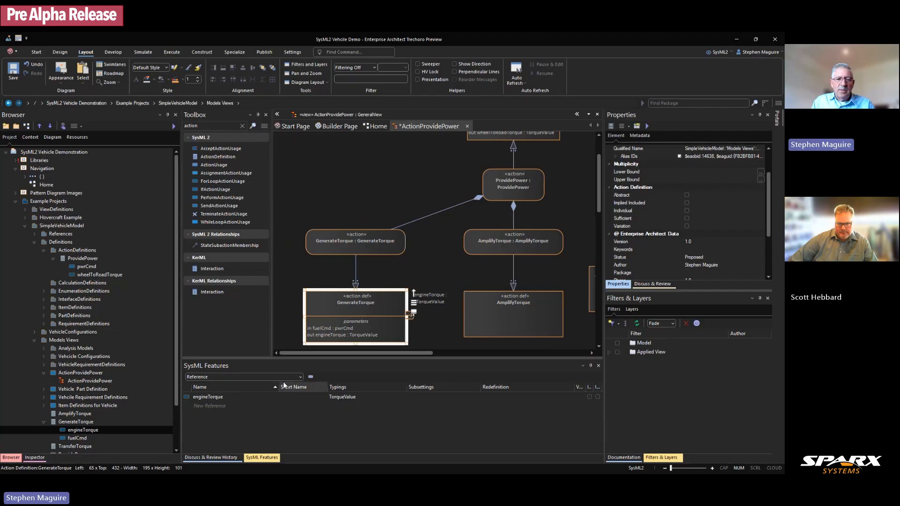
left_click(300, 377)
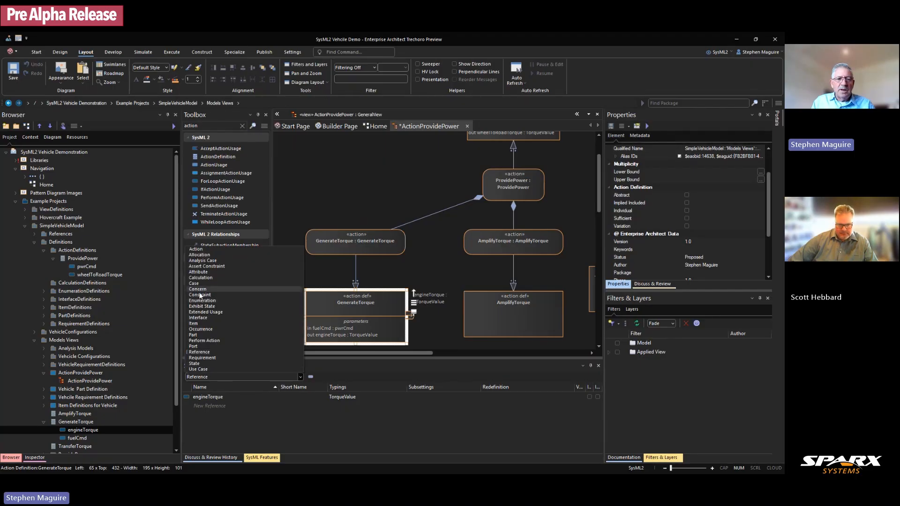
left_click(203, 321)
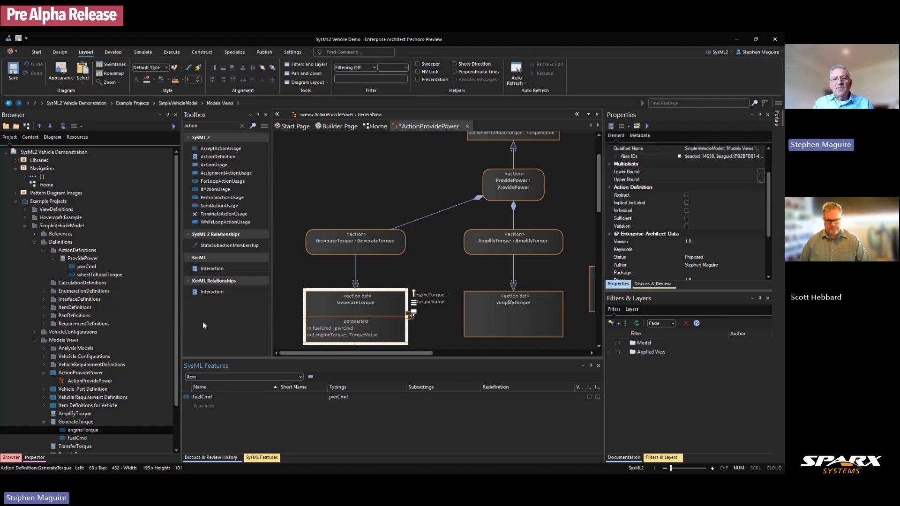
left_click(207, 397)
right_click(205, 397)
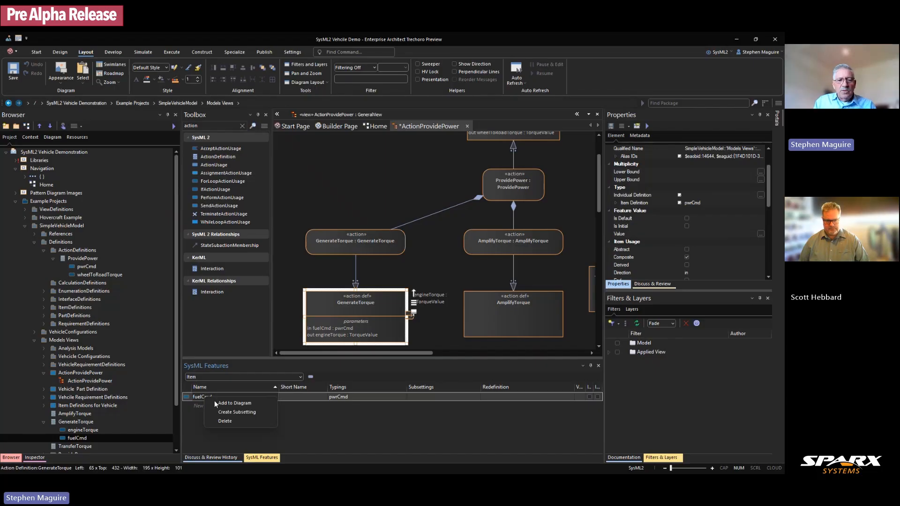
left_click(245, 405)
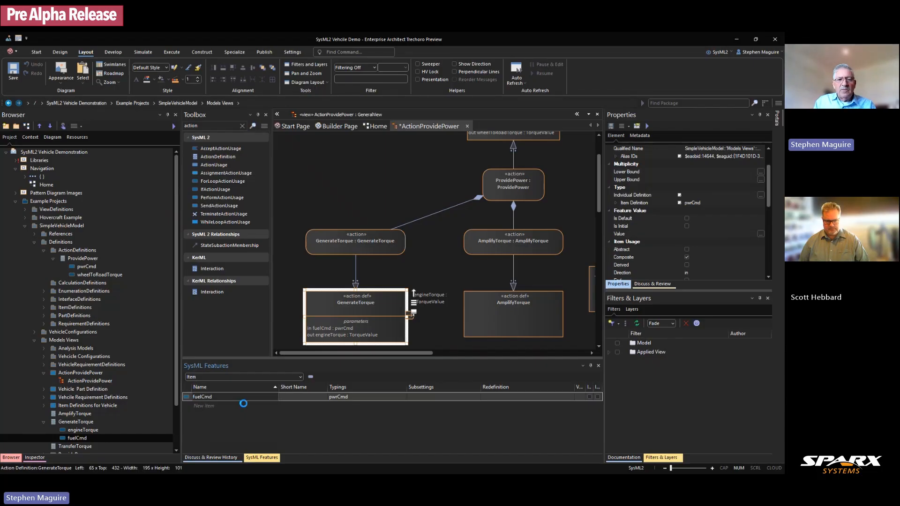
left_click(289, 277)
mouse_move(293, 307)
left_mouse_down()
mouse_move(296, 277)
mouse_move(315, 285)
mouse_move(302, 319)
left_mouse_up()
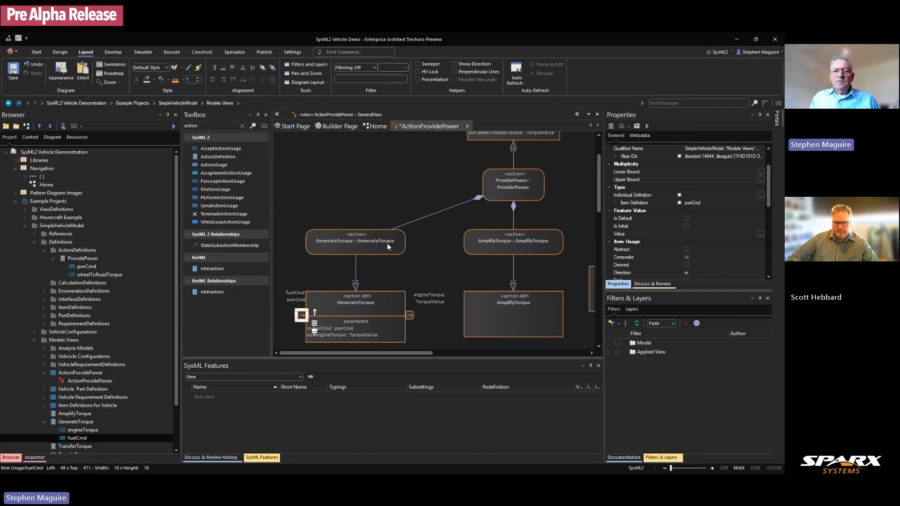
Give the ProvidePower action usage the same width as the ProvidePower definition and centre it beneath the definition.
left_click(519, 187)
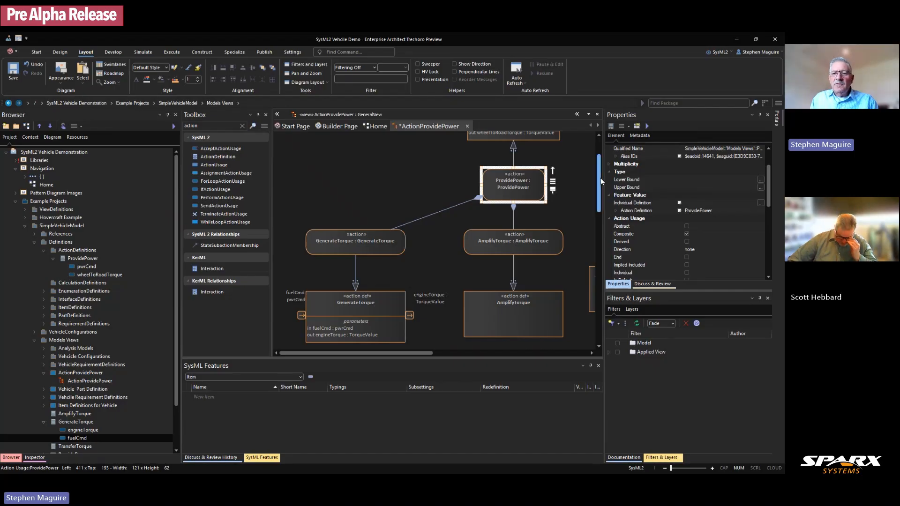
left_click(514, 161)
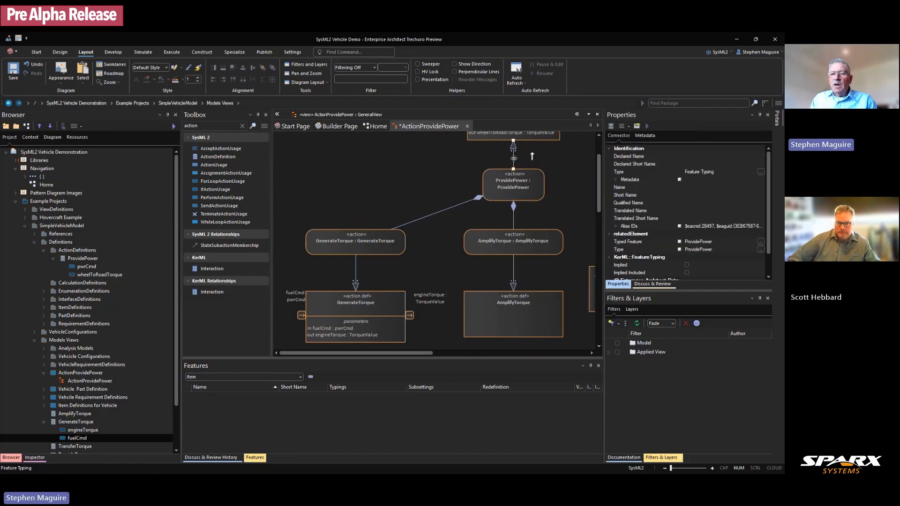
left_click_drag(600, 187, 598, 172)
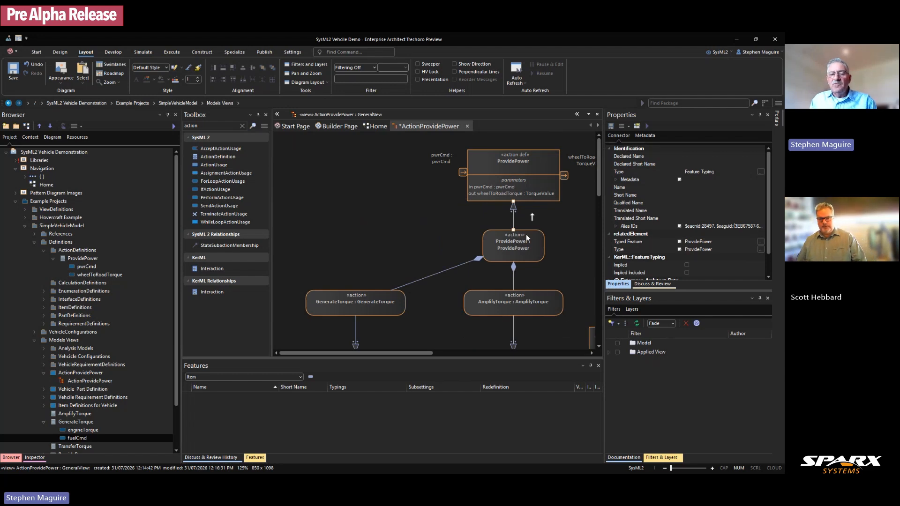
left_click(498, 167)
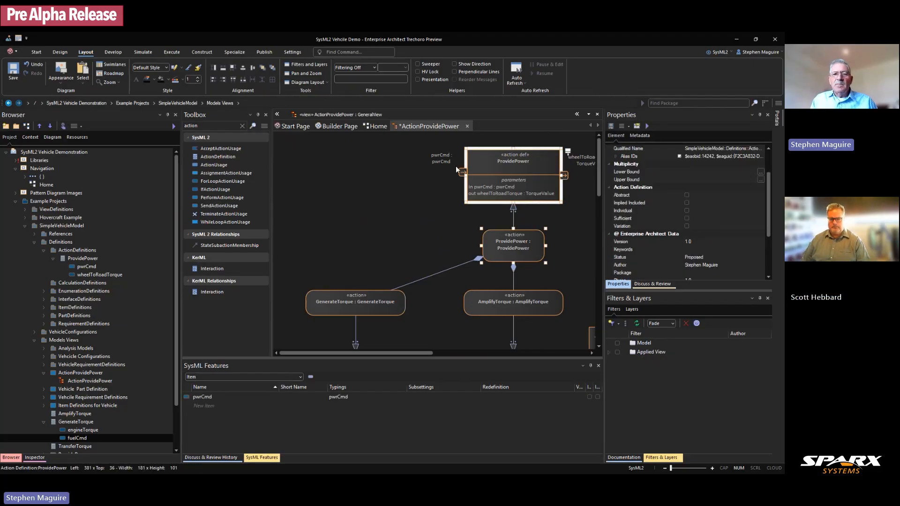
left_click(223, 68)
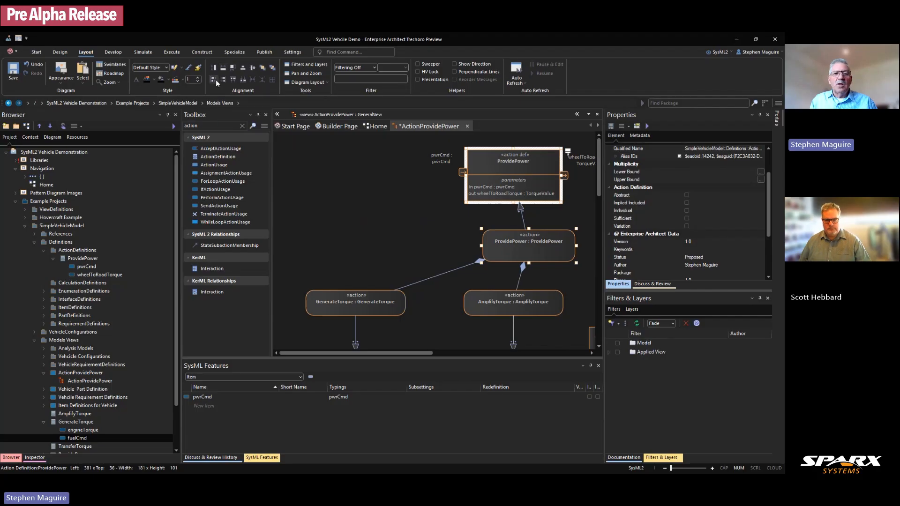
left_click(243, 69)
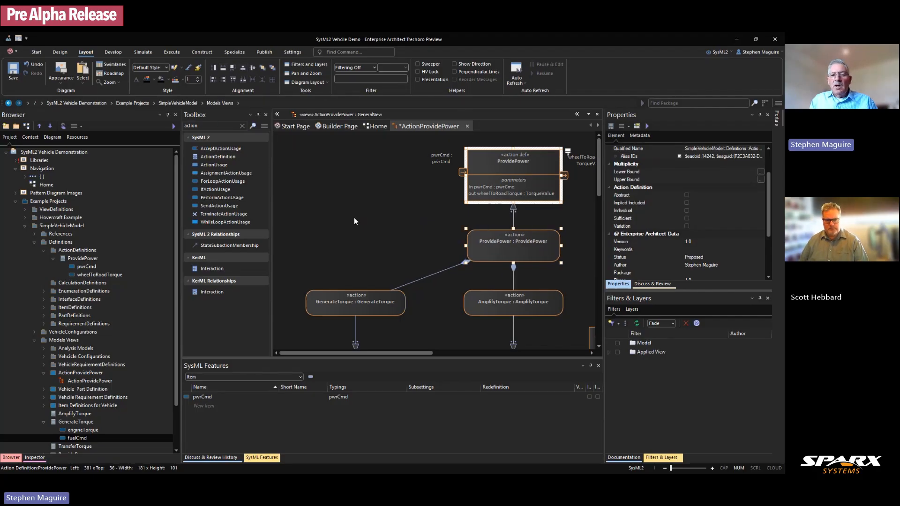
left_click(354, 217)
List the inherited items of the ProvidePower usage and expose the inherited pwrCmd usage on the diagram.
left_click(496, 253)
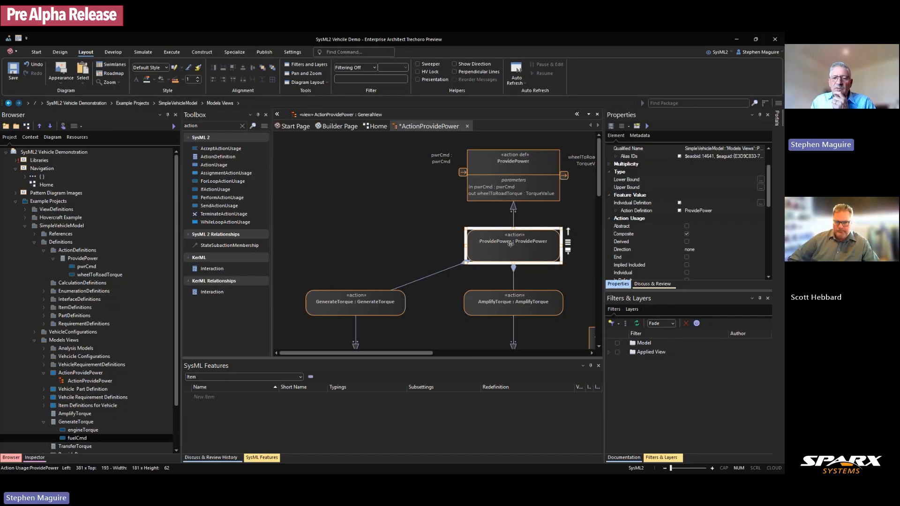
left_click(313, 378)
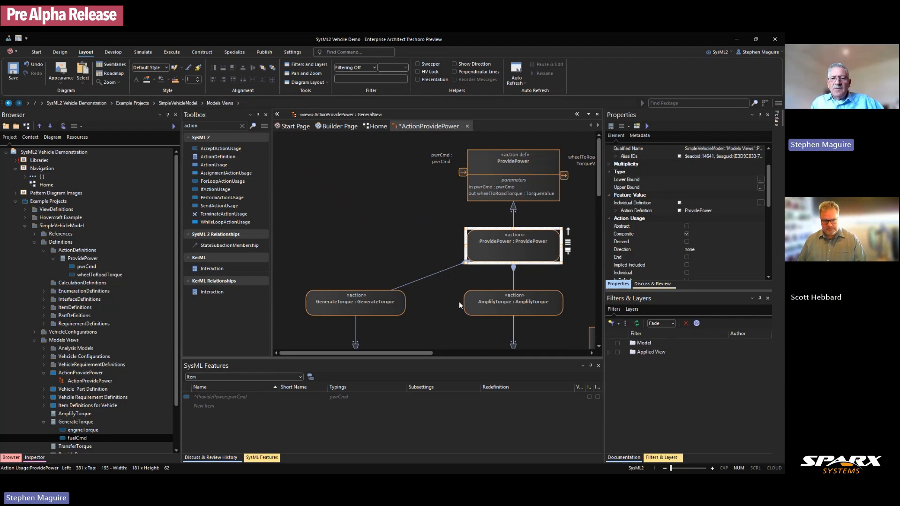
left_click(224, 397)
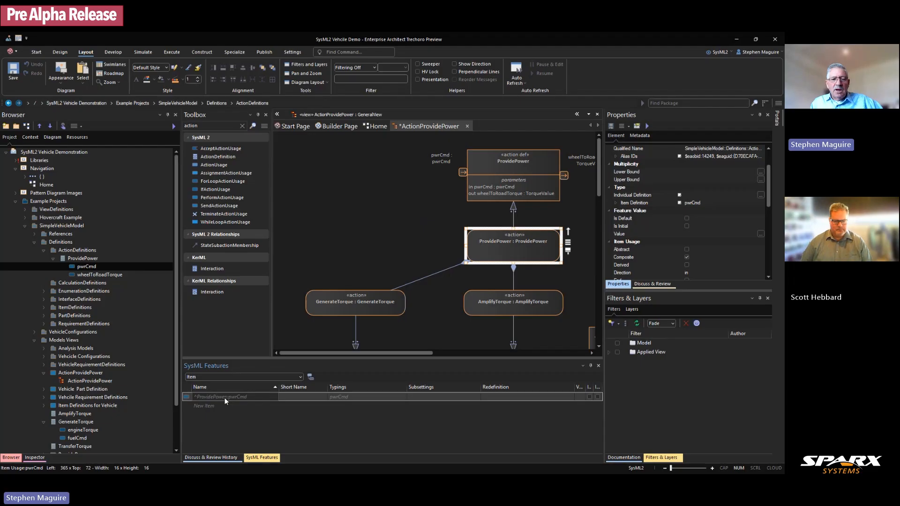
right_click(224, 398)
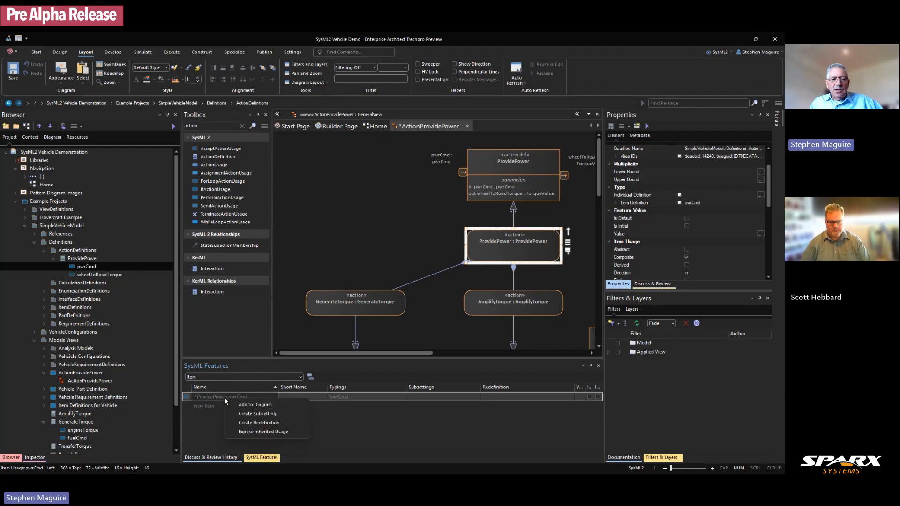
left_click(252, 431)
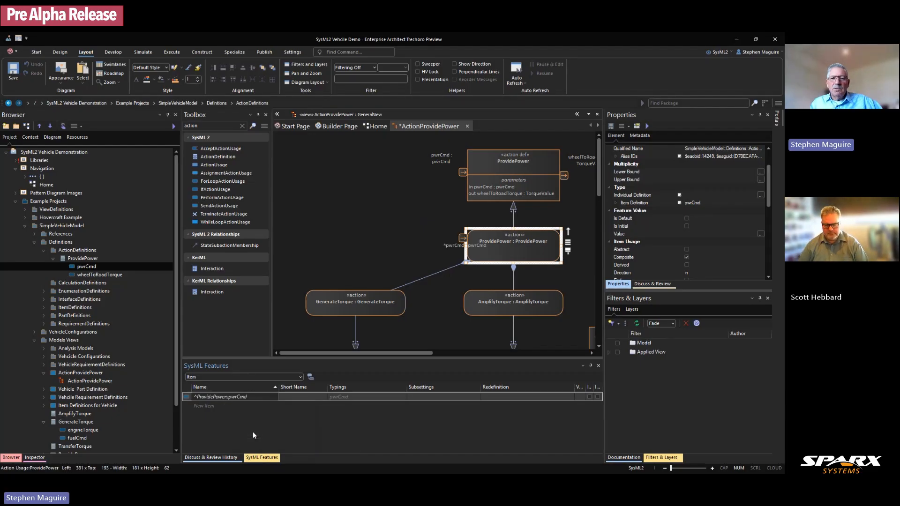
Place the inherited pwrCmd parameter midway down the ProvidePower usage's left edge, with its label just outside the border.
left_click(463, 240)
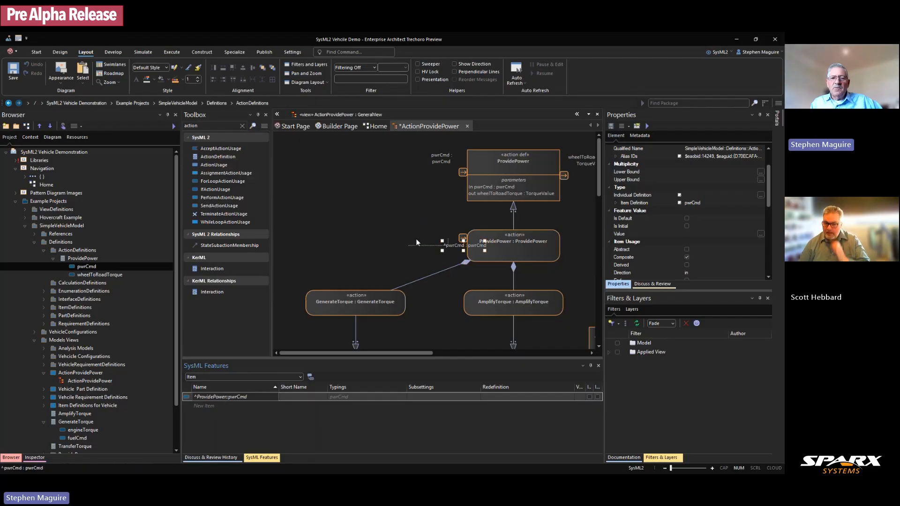
left_click_drag(449, 245, 409, 236)
left_click(451, 246)
left_click(462, 238)
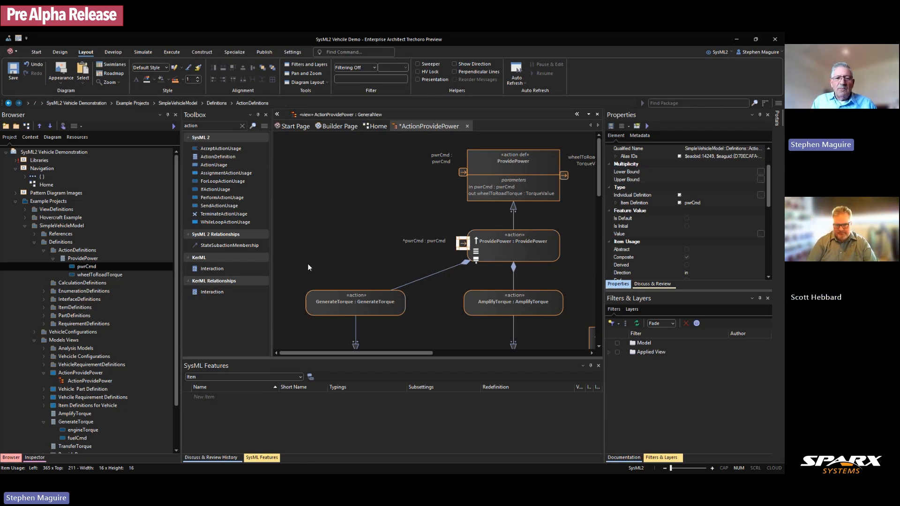
left_click(429, 241)
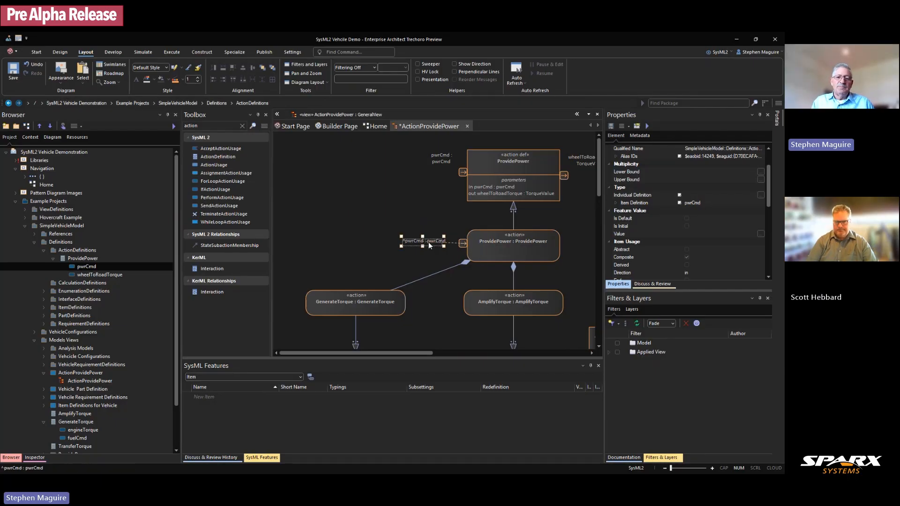
left_click_drag(434, 243, 435, 243)
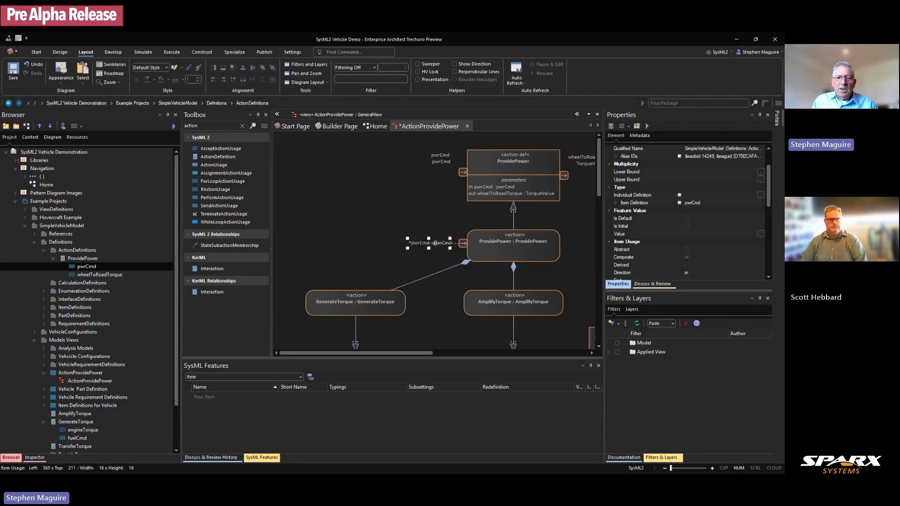
List the references of the ProvidePower usage and expose the inherited wheelToRoadTorque usage on the diagram.
left_click(518, 235)
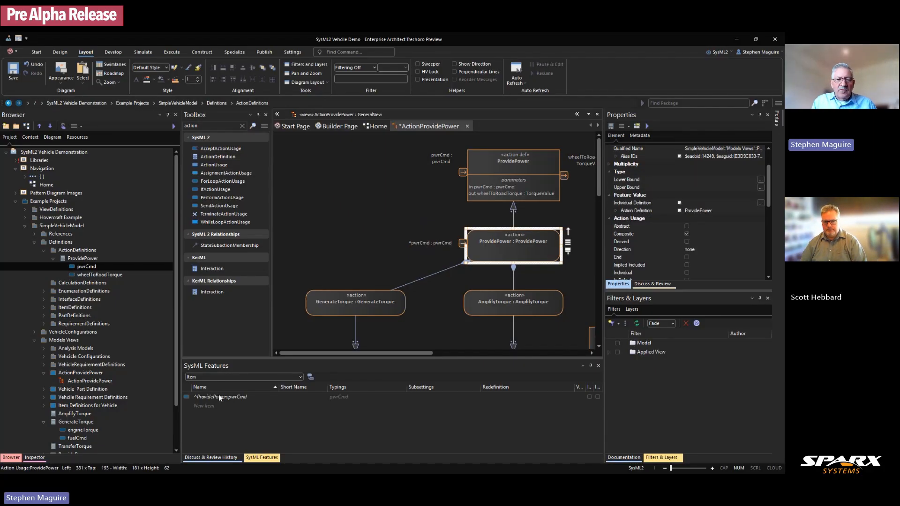
left_click(300, 377)
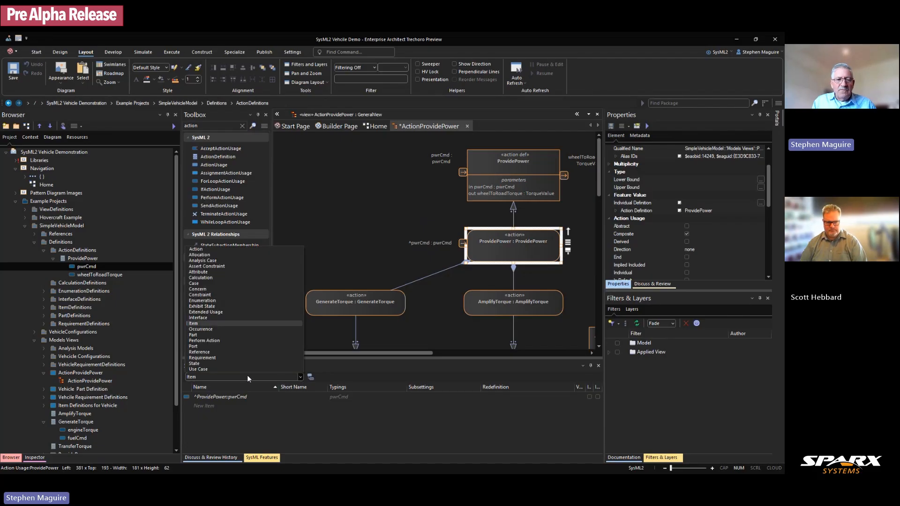
left_click(214, 352)
left_click(222, 397)
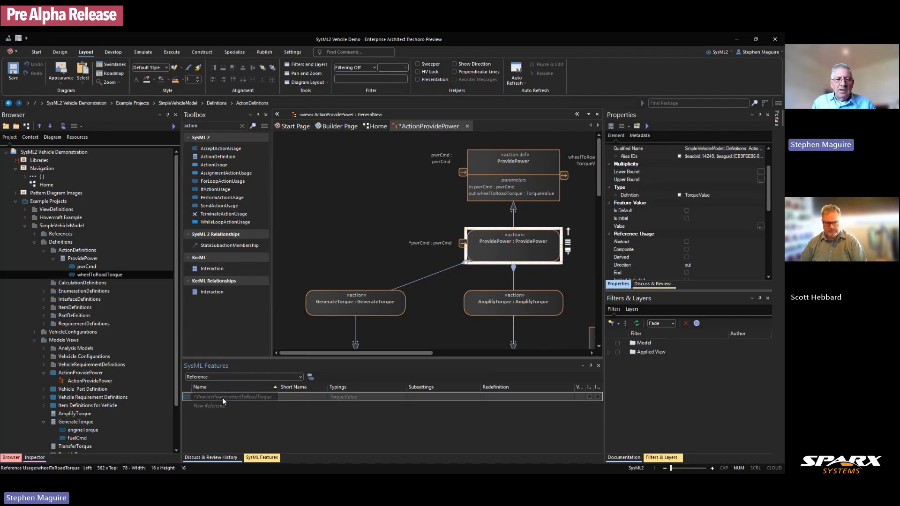
right_click(222, 397)
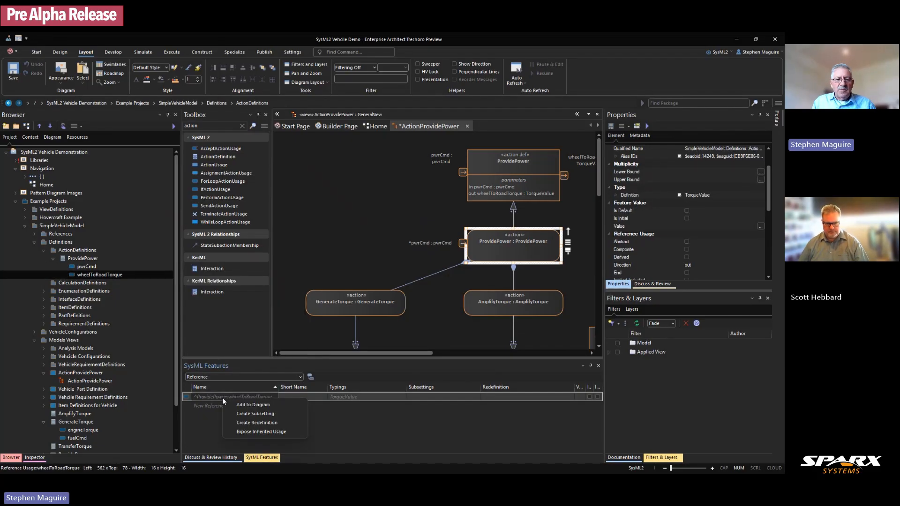
left_click(248, 431)
Move the inherited wheelToRoadTorque parameter and its label over to the right edge of the ProvidePower usage.
left_click_drag(388, 353, 412, 353)
left_click_drag(399, 245, 539, 241)
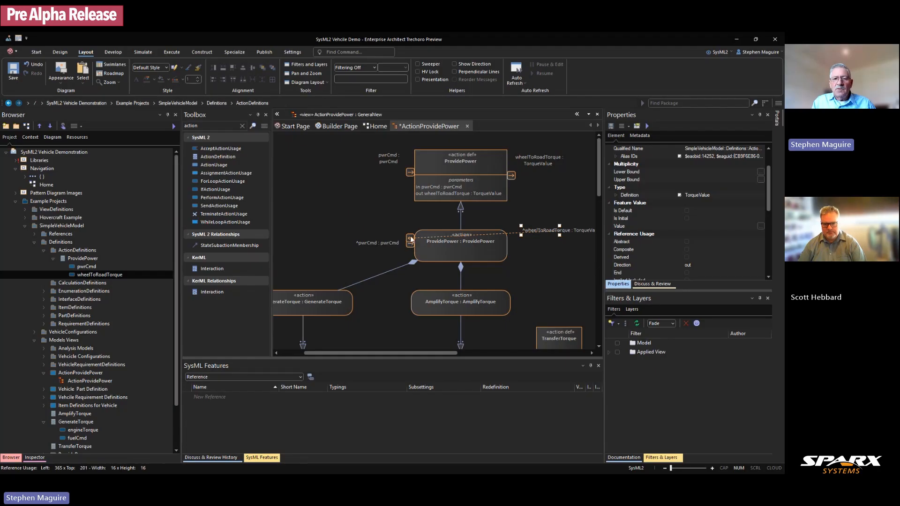
left_click_drag(410, 239, 511, 243)
left_click(547, 242)
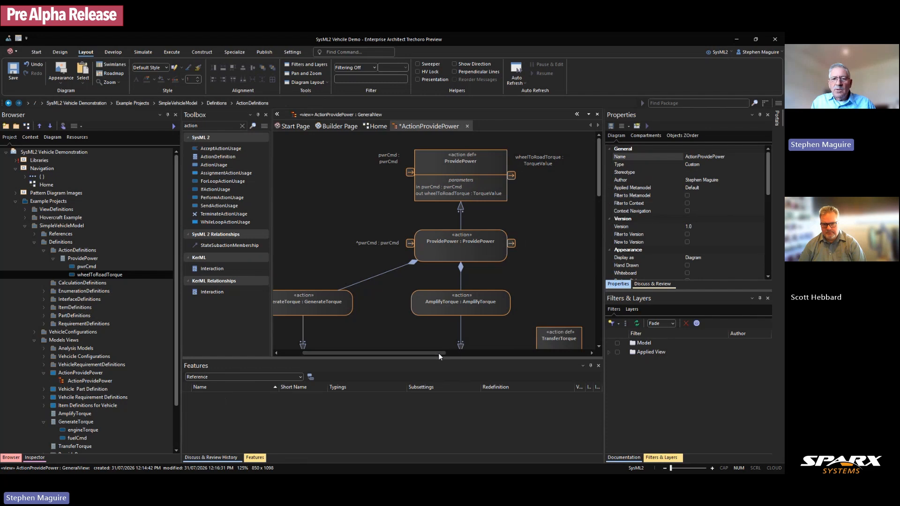
Bring the inherited wheelToRoadTorque label closer to its parameter and set its text alignment to Left.
left_click_drag(440, 356, 474, 348)
left_click_drag(544, 234, 485, 229)
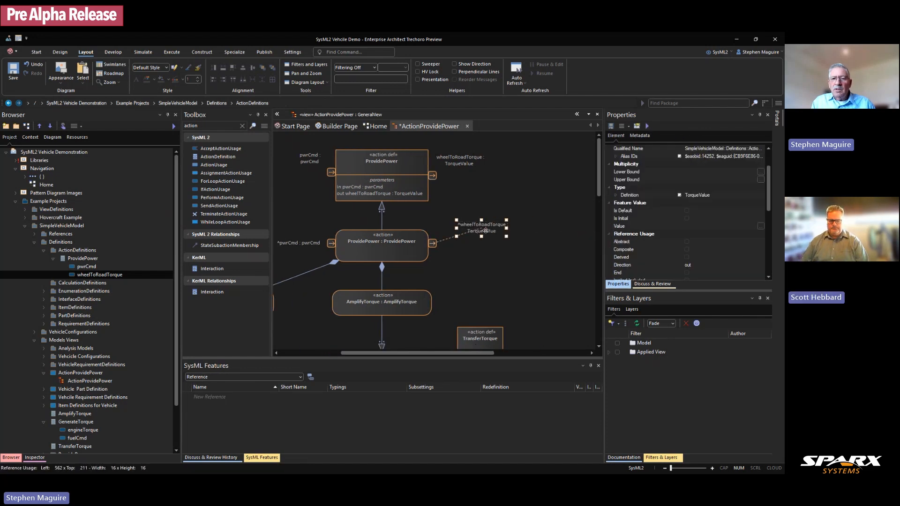
left_click_drag(486, 231, 477, 232)
right_click(469, 229)
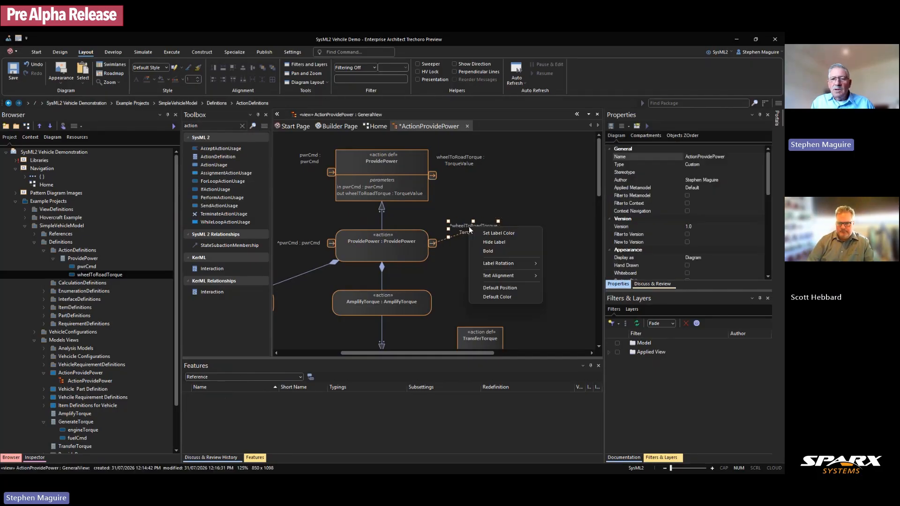
mouse_move(499, 276)
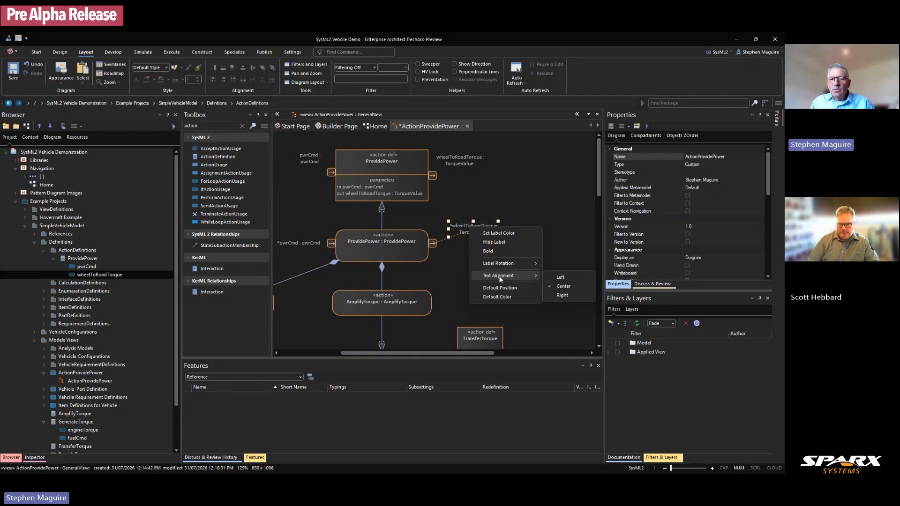
left_click(560, 280)
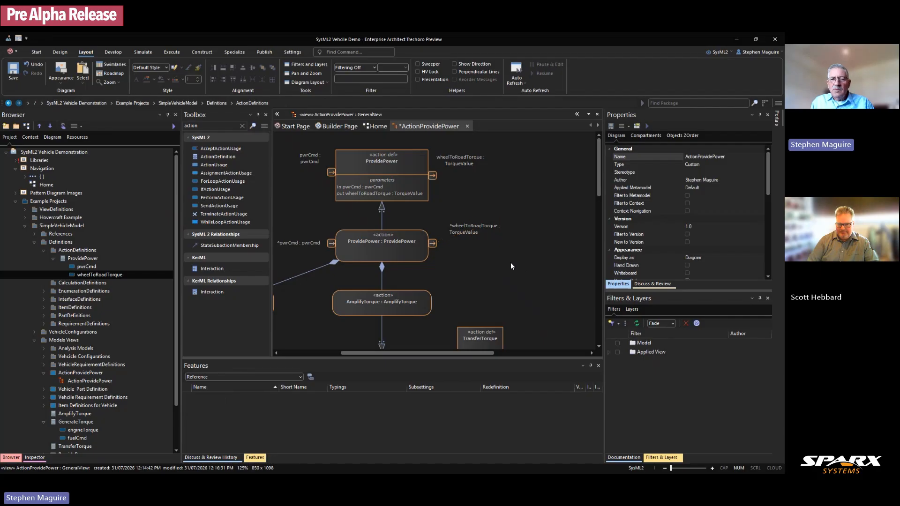
Line up the usage's wheelToRoadTorque parameter level with pwrCmd, and the ProvidePower definition's pwrCmd parameter level with its wheelToRoadTorque.
left_click_drag(432, 351, 404, 353)
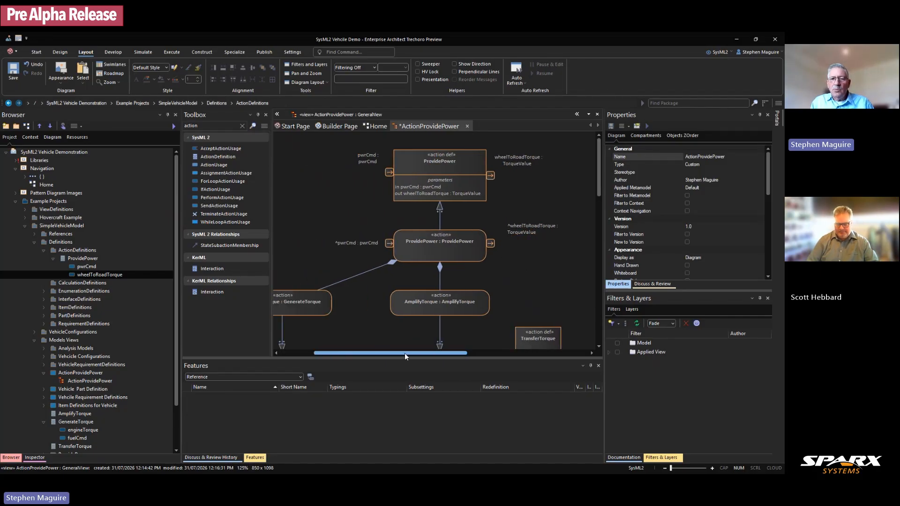
left_click(494, 243)
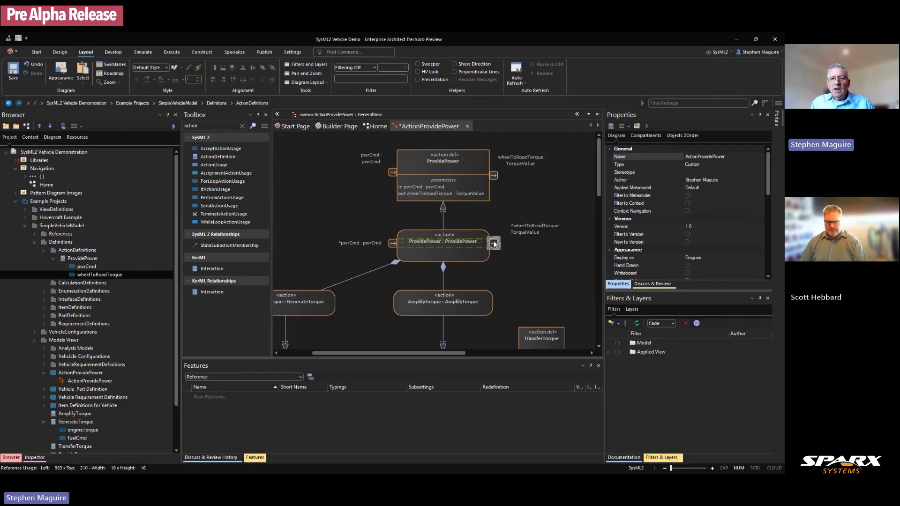
left_click(393, 174)
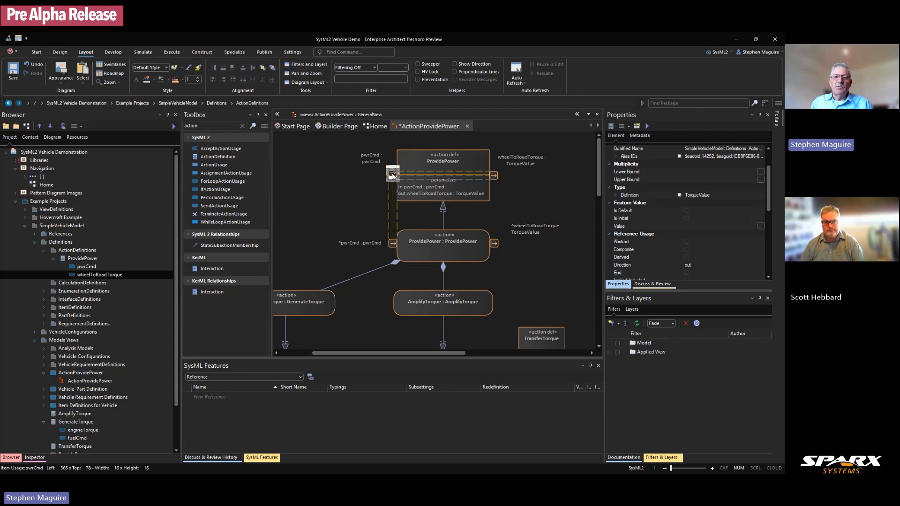
Fine-tune the ProvidePower definition's pwrCmd parameter so it lines up vertically with the usage's inherited pwrCmd parameter.
left_click_drag(393, 175, 395, 175)
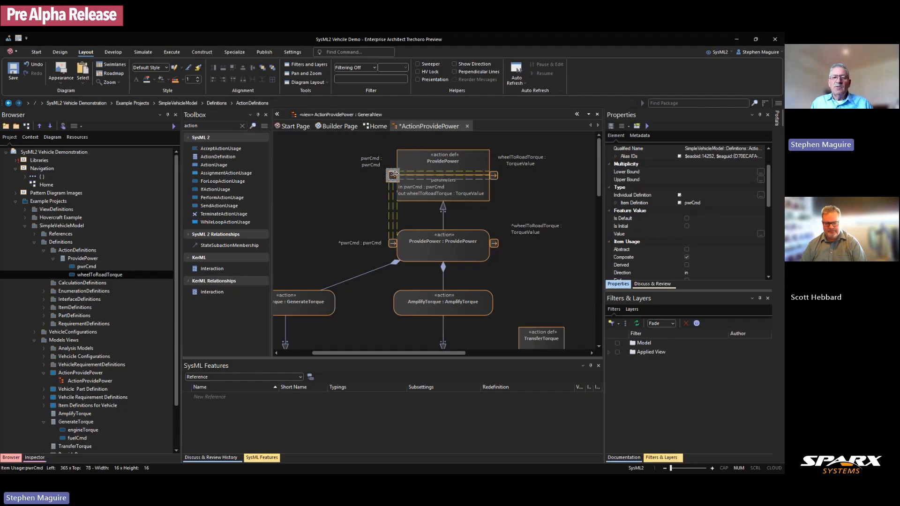
left_click(367, 189)
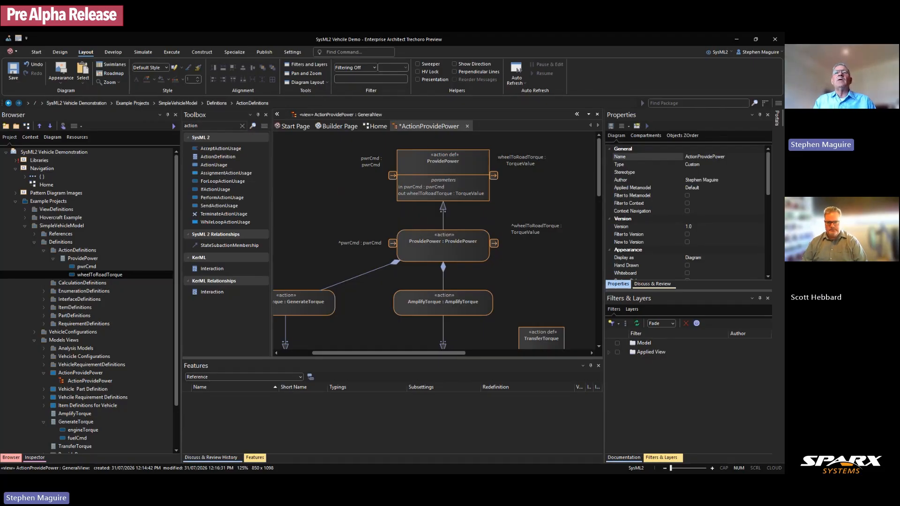
Switch to the TrechoroModelingExample model window, maximize it and enlarge the area showing its Action providePower diagram.
left_click_drag(784, 39, 273, 84)
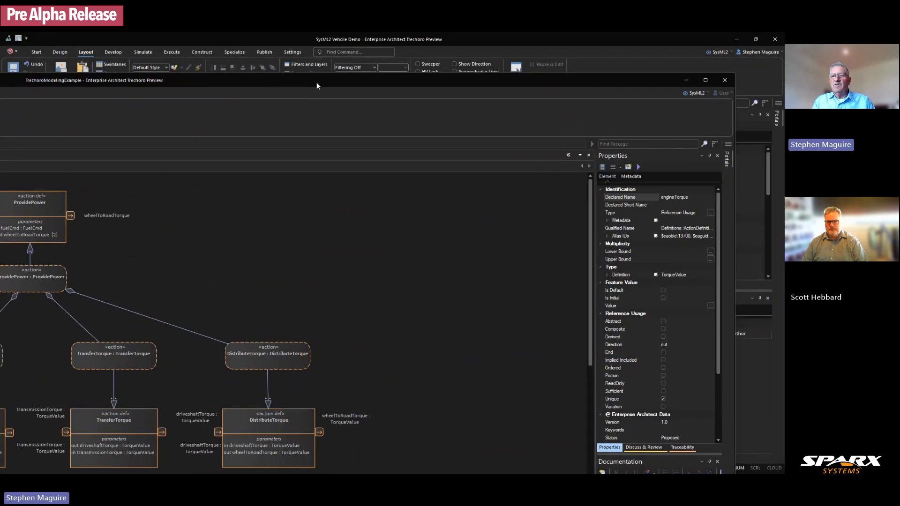
left_click(705, 79)
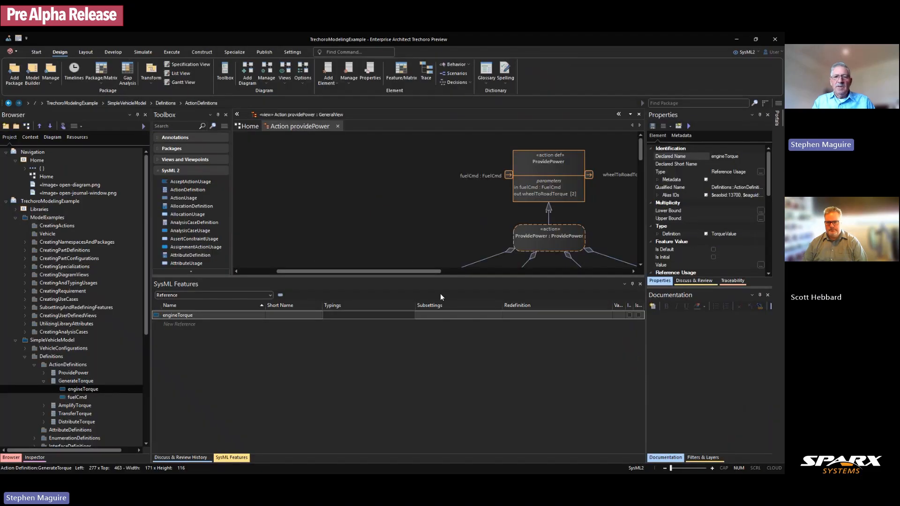
left_click_drag(442, 279, 442, 382)
left_click(237, 114)
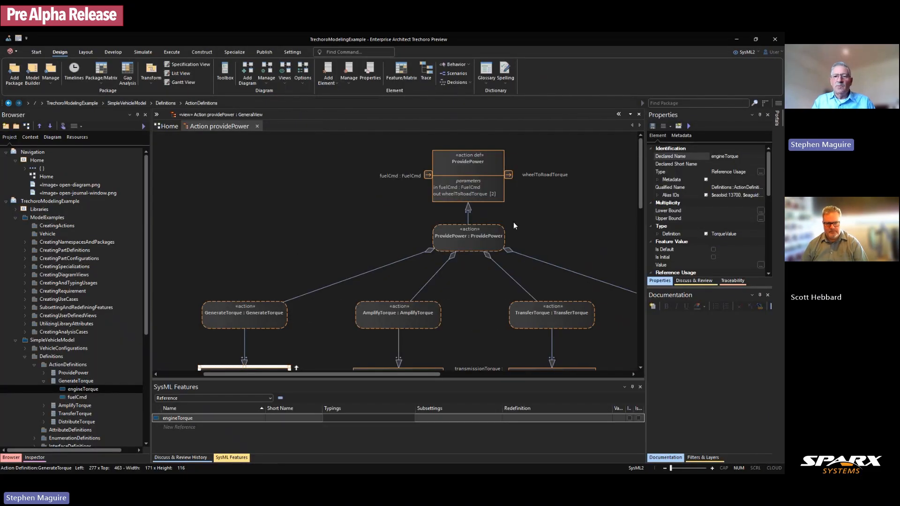
left_click_drag(649, 234, 658, 229)
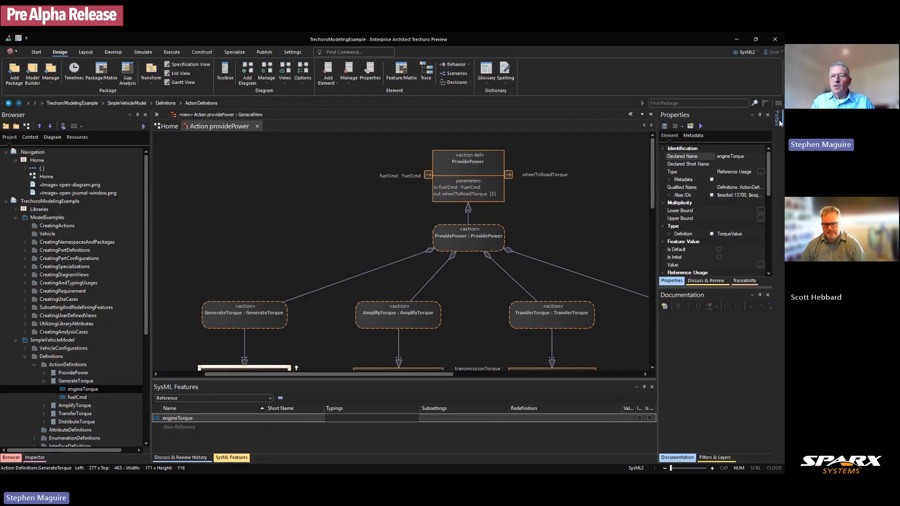
Show the whole Action providePower diagram in the Wide View workspace and select its ProvidePower usage.
mouse_move(776, 123)
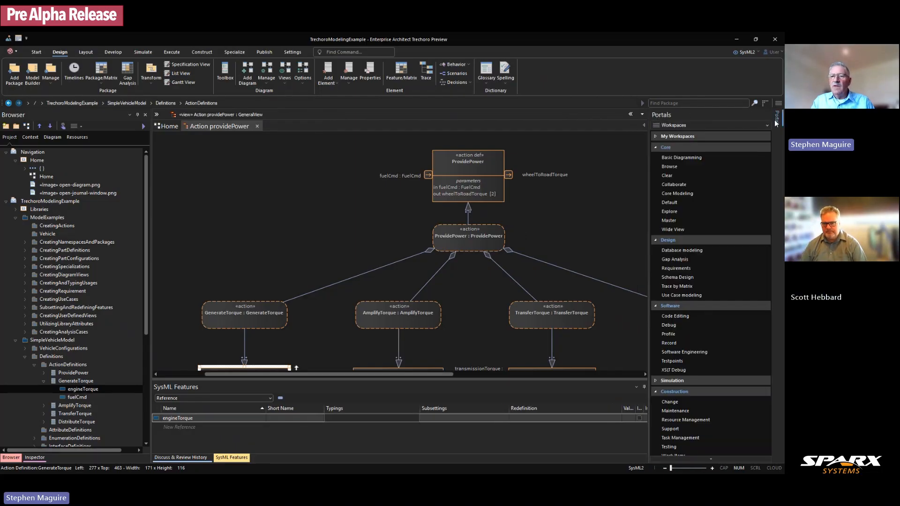
left_click(673, 230)
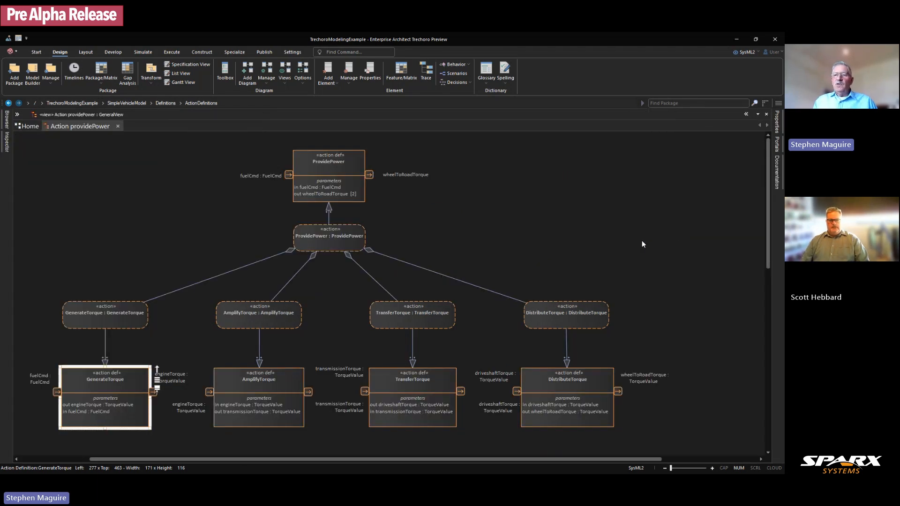
mouse_move(777, 149)
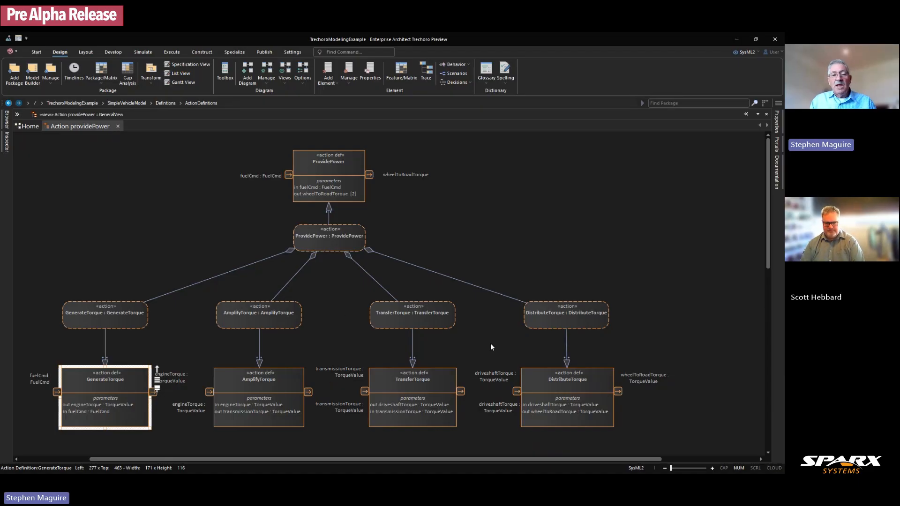
left_click(330, 242)
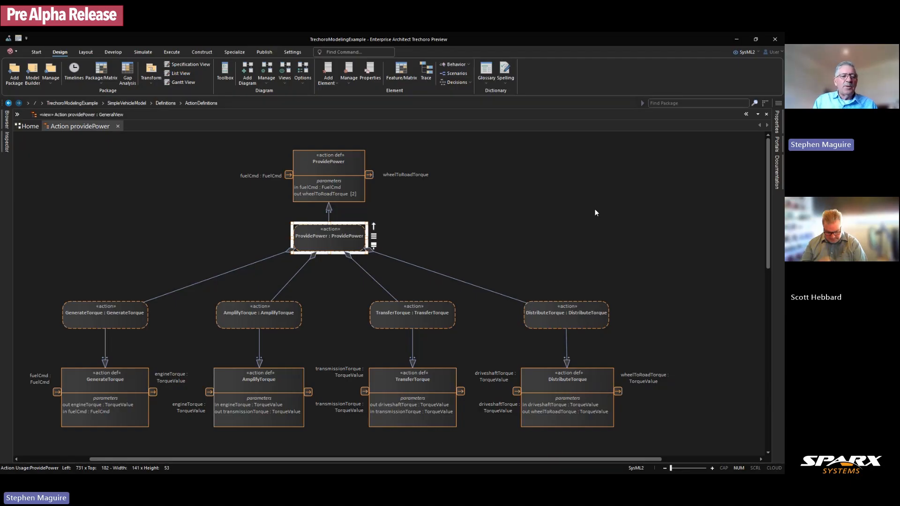
Restore the Default workspace and examine the Action flow for providePower diagram from GenerateTorque through DistributeTorque to the outgoing wheelToRoadTorque.
left_click(777, 146)
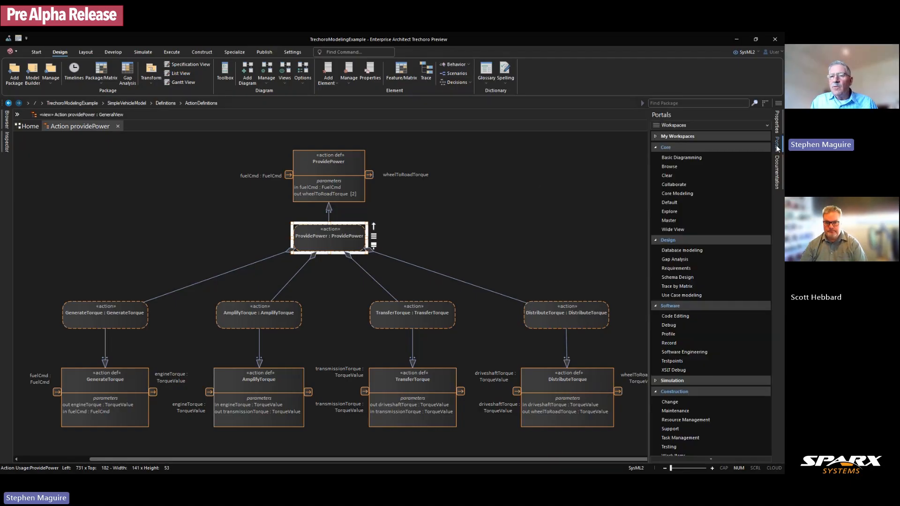
left_click(669, 203)
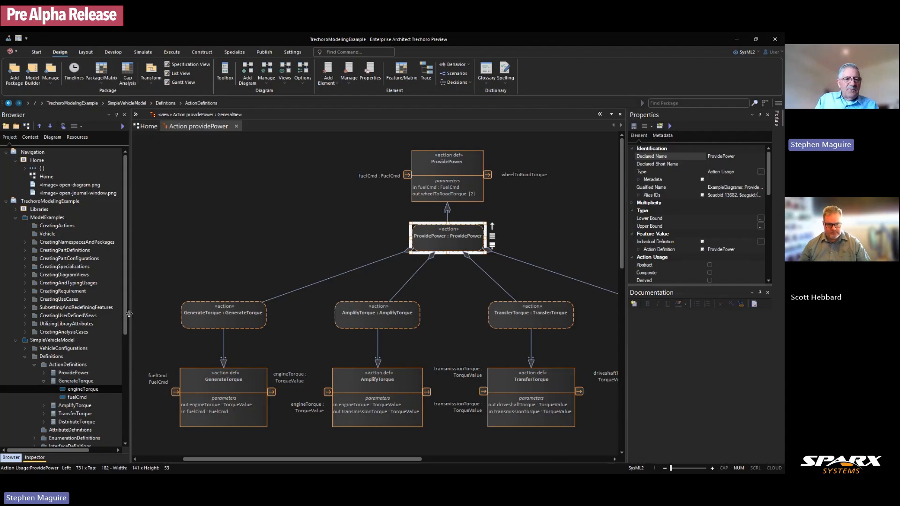
left_click_drag(125, 316, 119, 409)
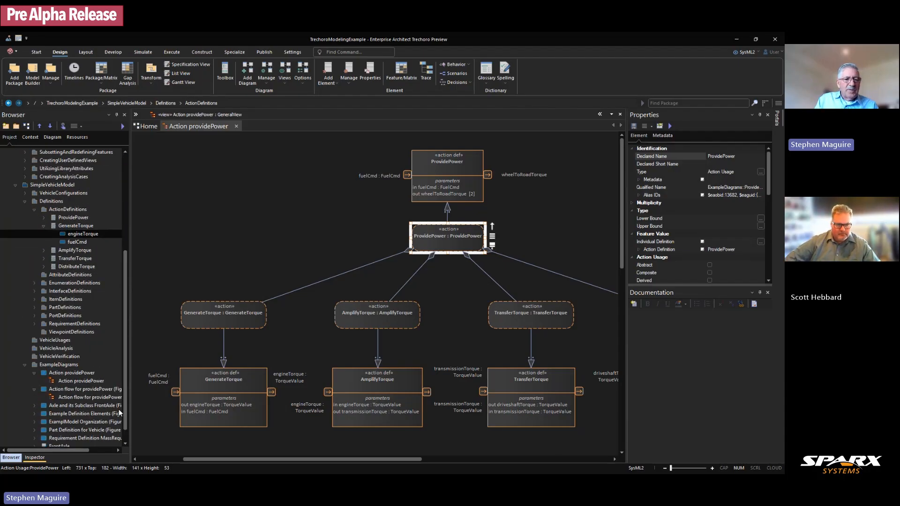
double_click(69, 400)
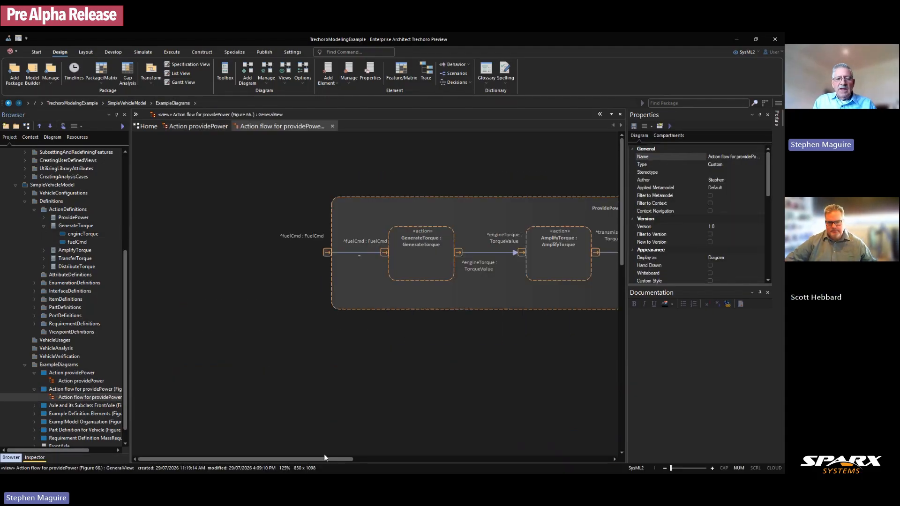
left_click_drag(330, 459, 399, 463)
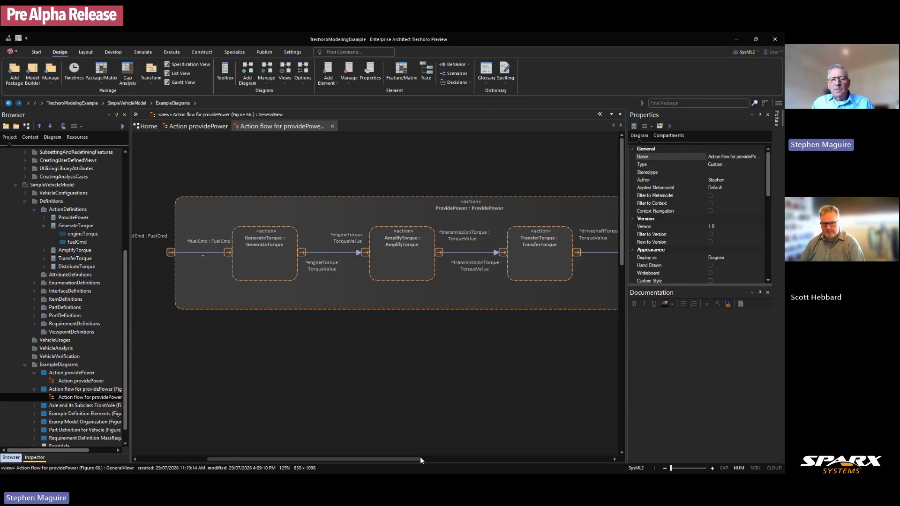
left_click_drag(420, 457, 464, 454)
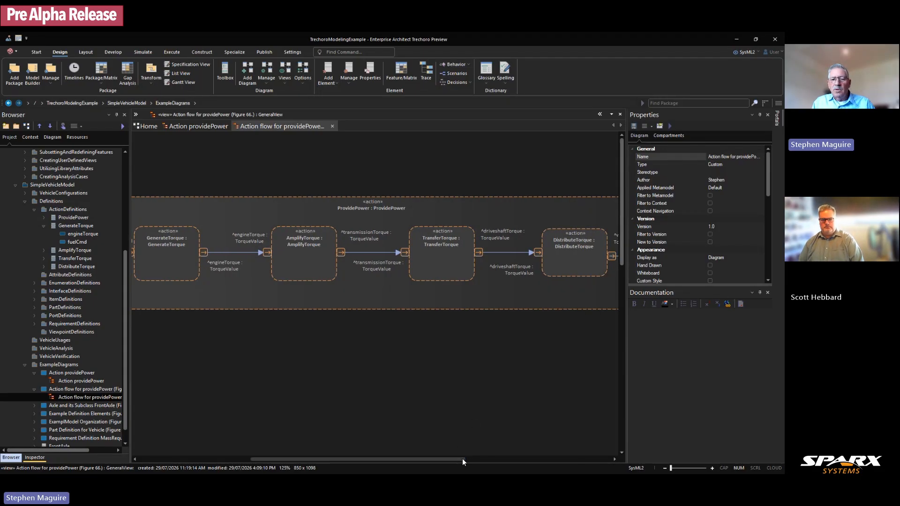
left_click_drag(464, 459, 526, 458)
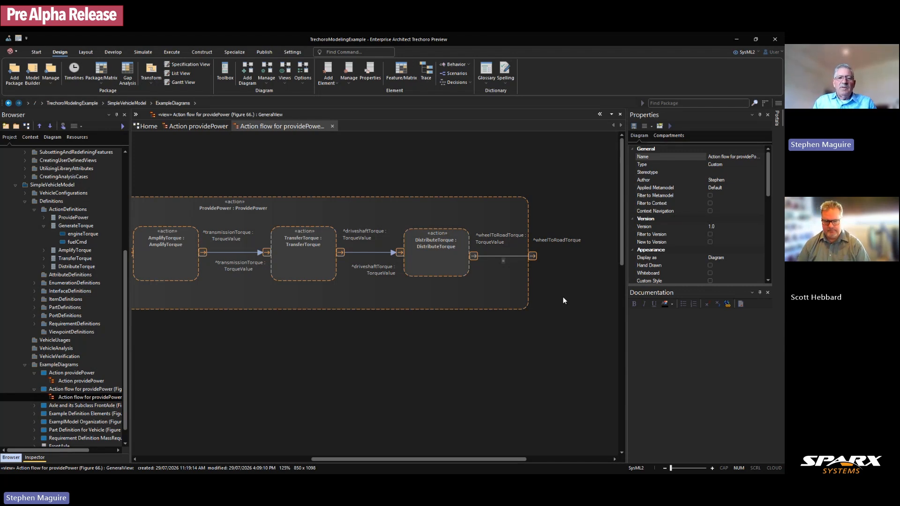
Revisit the Action providePower diagram in the Wide View workspace and go back to the Action flow for providePower diagram.
left_click(192, 127)
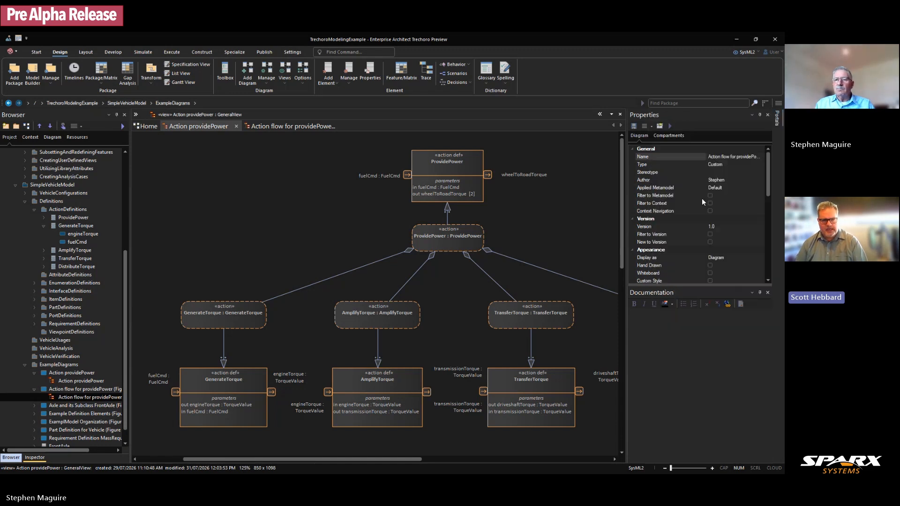
mouse_move(779, 122)
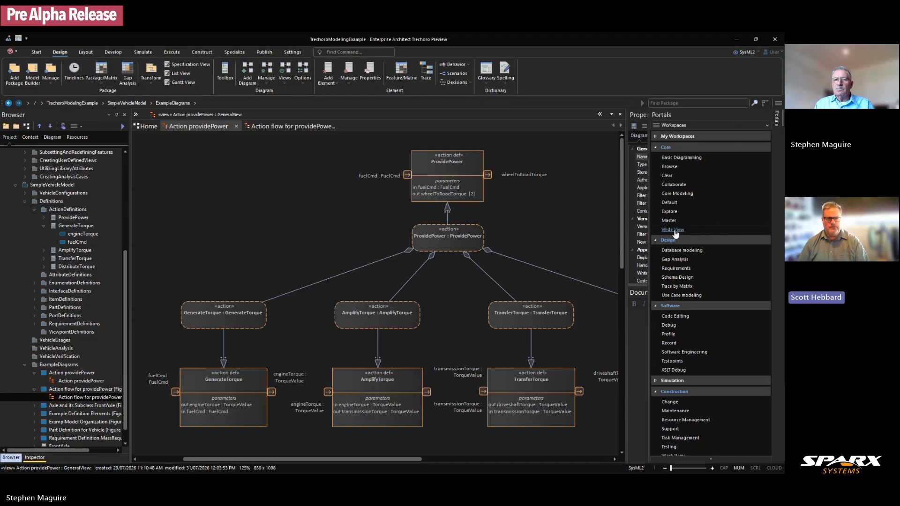
left_click(673, 229)
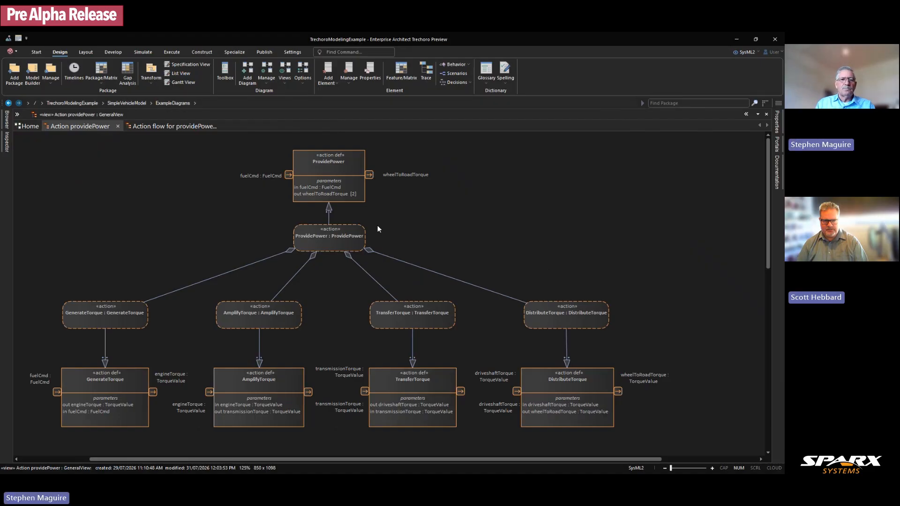
left_click(180, 126)
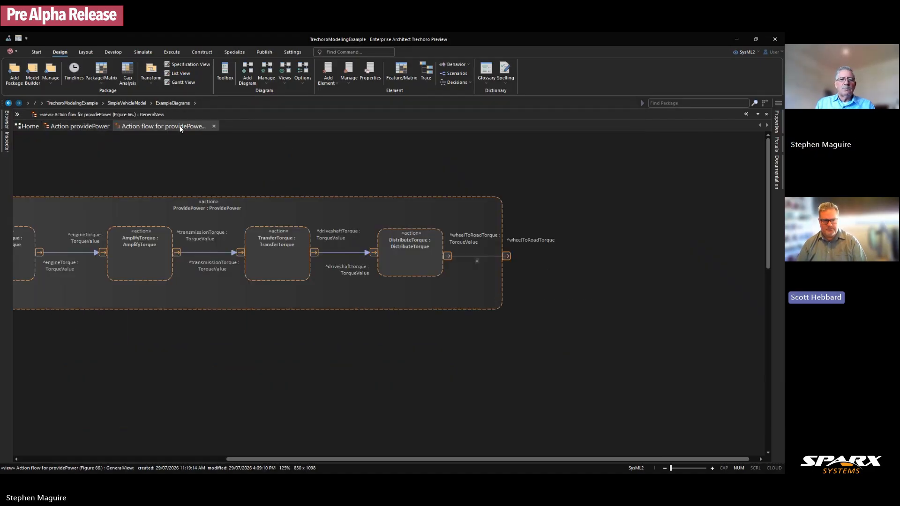